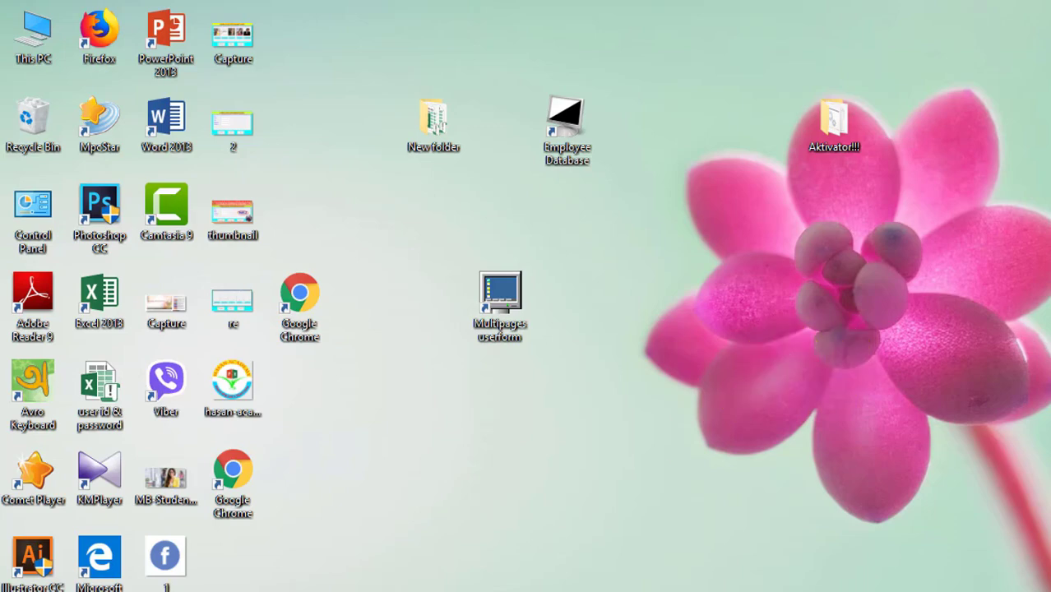
Step: Scroll through the Excel VBA Bangla Tutorial 47 page's description and viewer comments
{"action": "scroll", "coordinate": [505, 346], "scroll_direction": "down", "scroll_amount": 5}
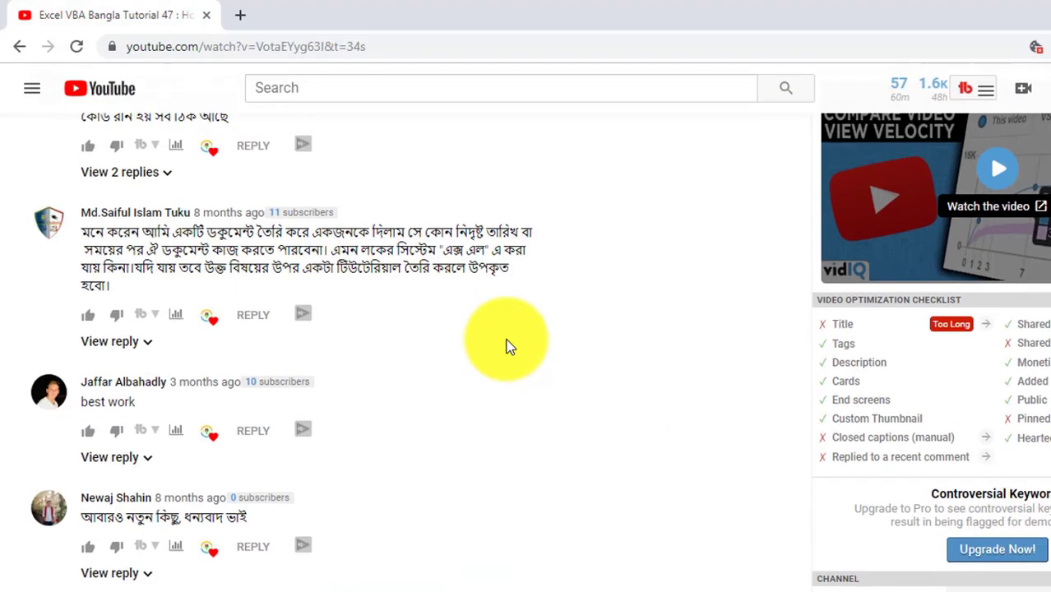
{"action": "scroll", "coordinate": [506, 345], "scroll_direction": "up", "scroll_amount": 10}
{"action": "scroll", "coordinate": [507, 340], "scroll_direction": "up", "scroll_amount": 5}
{"action": "scroll", "coordinate": [507, 340], "scroll_direction": "up", "scroll_amount": 5}
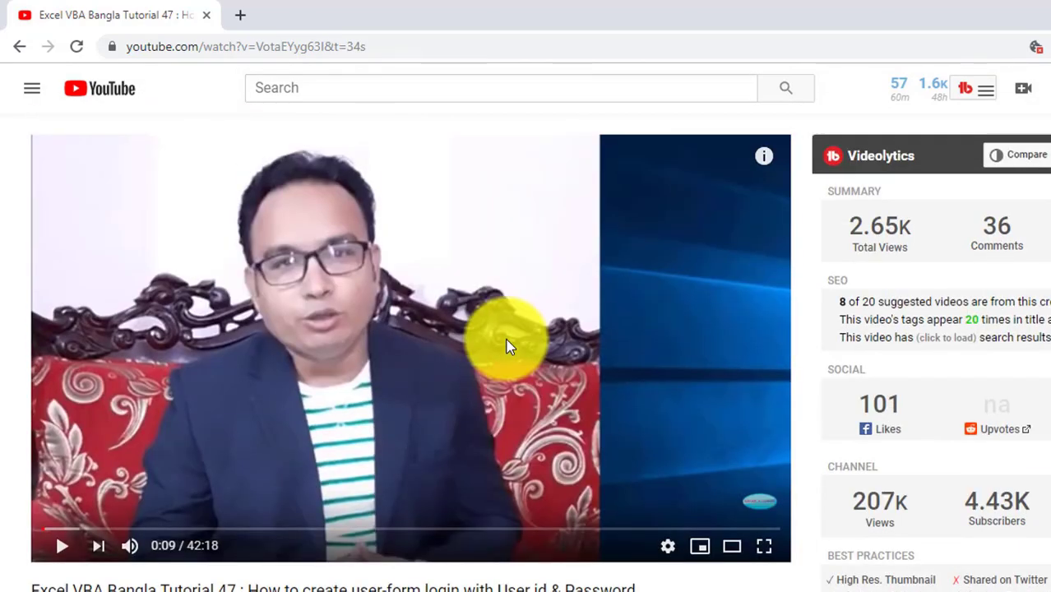
{"action": "scroll", "coordinate": [506, 346], "scroll_direction": "down", "scroll_amount": 3}
{"action": "scroll", "coordinate": [421, 412], "scroll_direction": "down", "scroll_amount": 3}
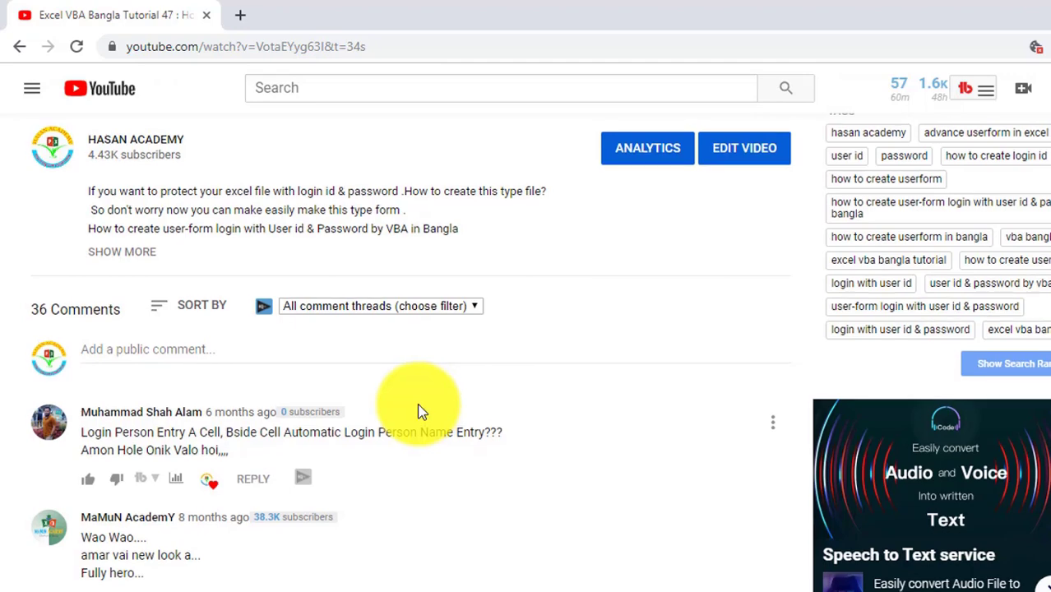
{"action": "scroll", "coordinate": [419, 411], "scroll_direction": "up", "scroll_amount": 5}
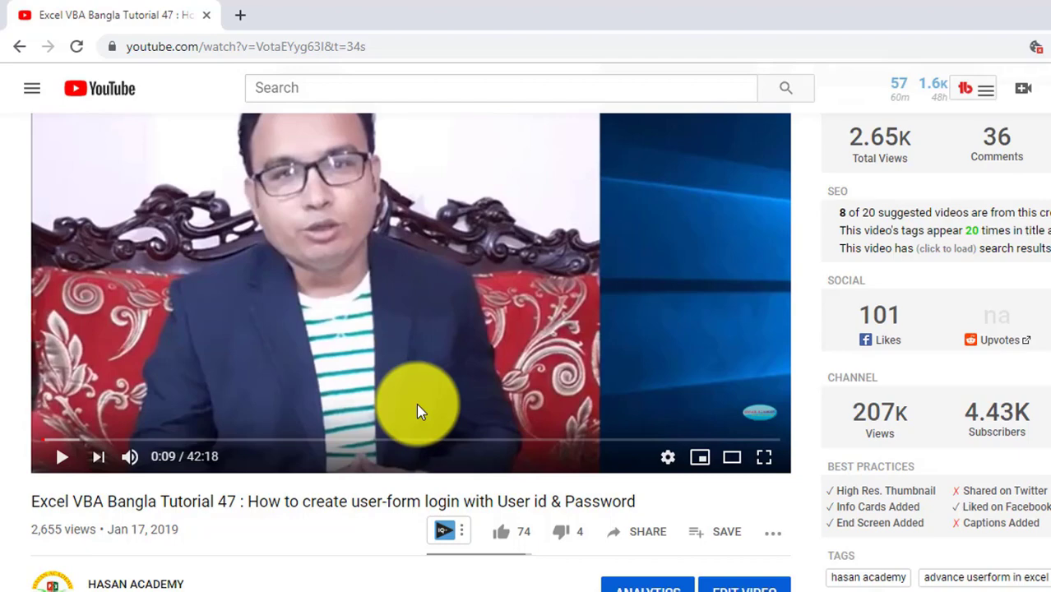
{"action": "scroll", "coordinate": [418, 406], "scroll_direction": "down", "scroll_amount": 3}
{"action": "scroll", "coordinate": [418, 406], "scroll_direction": "down", "scroll_amount": 4}
{"action": "scroll", "coordinate": [418, 405], "scroll_direction": "down", "scroll_amount": 3}
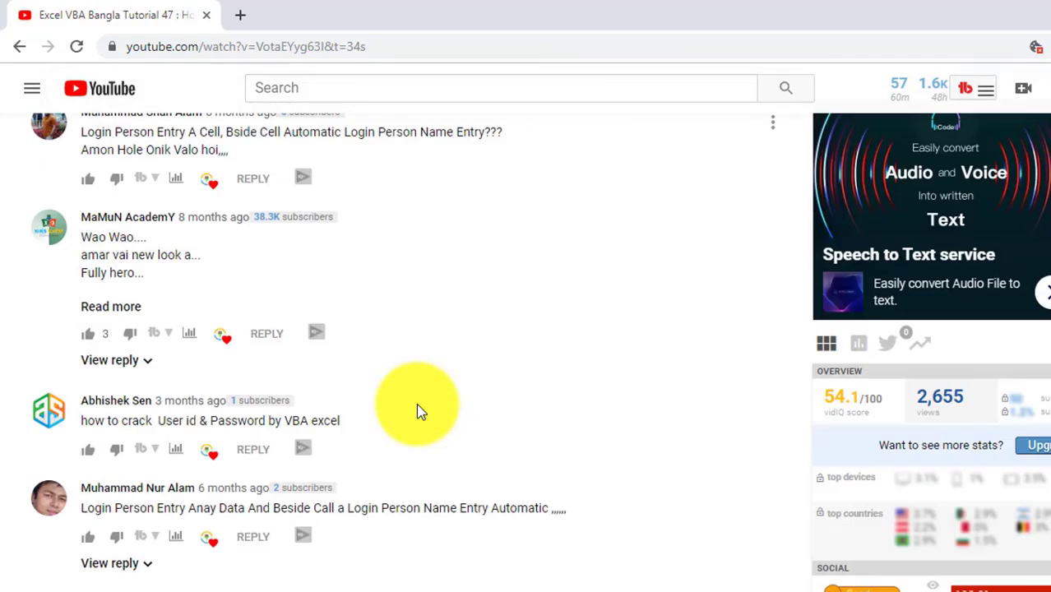
{"action": "scroll", "coordinate": [417, 405], "scroll_direction": "down", "scroll_amount": 2}
{"action": "scroll", "coordinate": [416, 411], "scroll_direction": "down", "scroll_amount": 1}
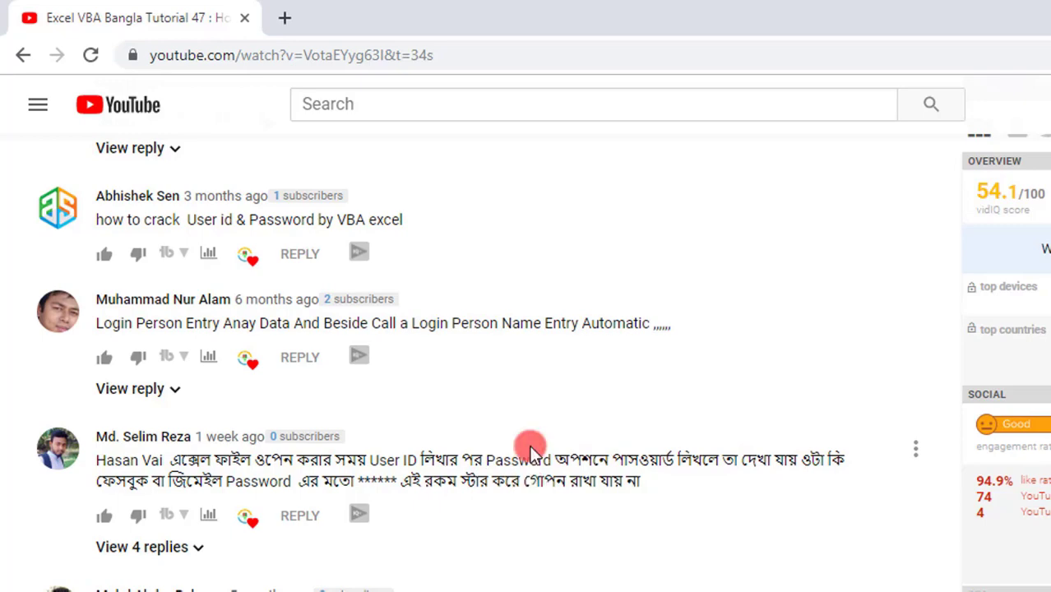
Step: Scroll through the remaining viewer comments and back up toward the video player
{"action": "scroll", "coordinate": [512, 566], "scroll_direction": "down", "scroll_amount": 5}
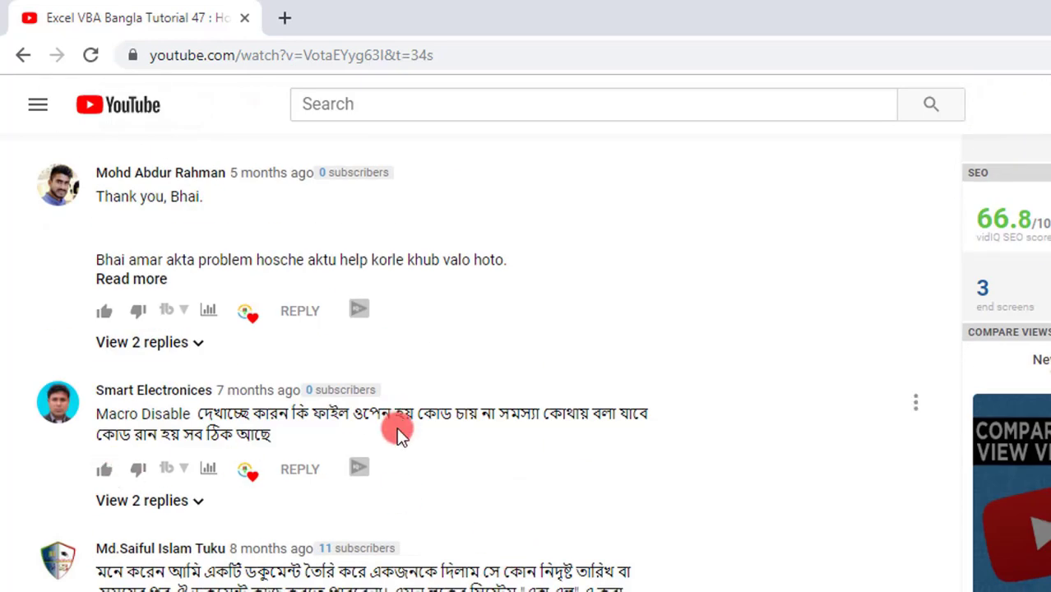
{"action": "scroll", "coordinate": [396, 427], "scroll_direction": "down", "scroll_amount": 4}
{"action": "scroll", "coordinate": [475, 479], "scroll_direction": "down", "scroll_amount": 2}
{"action": "scroll", "coordinate": [428, 488], "scroll_direction": "down", "scroll_amount": 3}
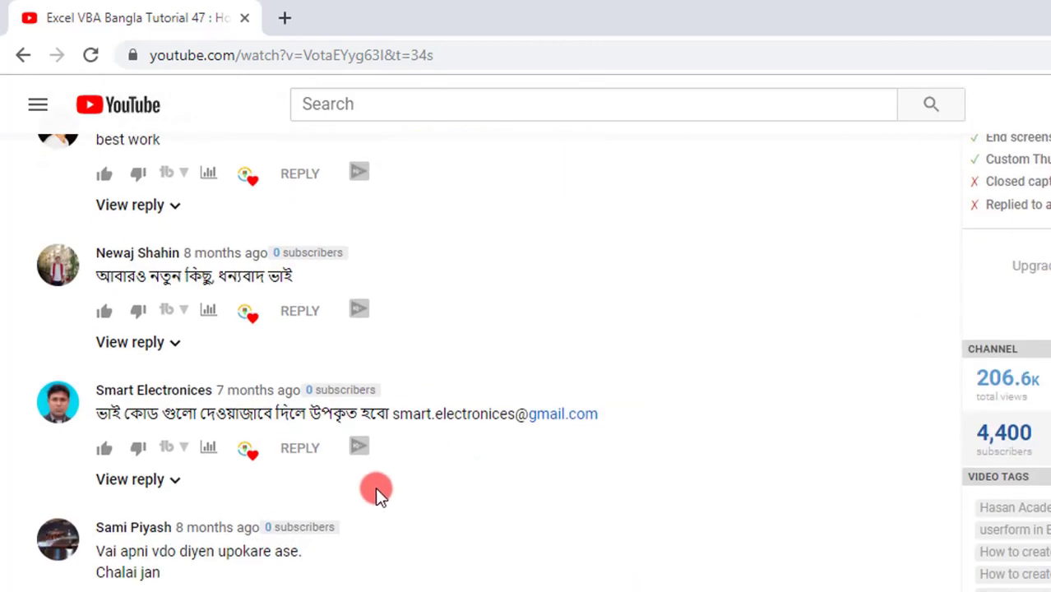
{"action": "scroll", "coordinate": [165, 461], "scroll_direction": "down", "scroll_amount": 5}
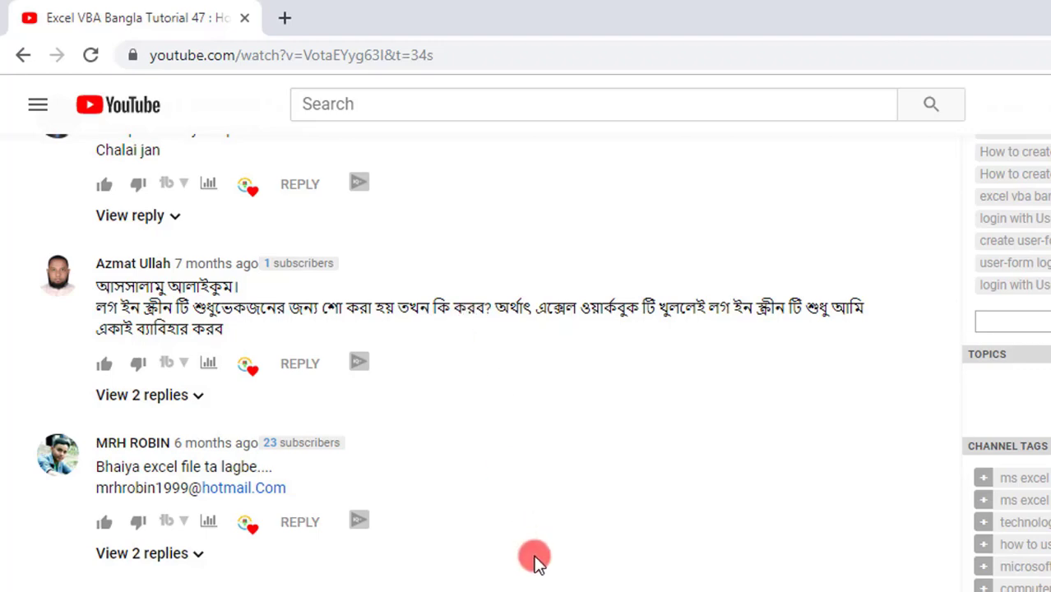
{"action": "scroll", "coordinate": [535, 561], "scroll_direction": "down", "scroll_amount": 10}
{"action": "scroll", "coordinate": [533, 567], "scroll_direction": "down", "scroll_amount": 5}
{"action": "scroll", "coordinate": [533, 568], "scroll_direction": "up", "scroll_amount": 12}
{"action": "scroll", "coordinate": [527, 568], "scroll_direction": "up", "scroll_amount": 2}
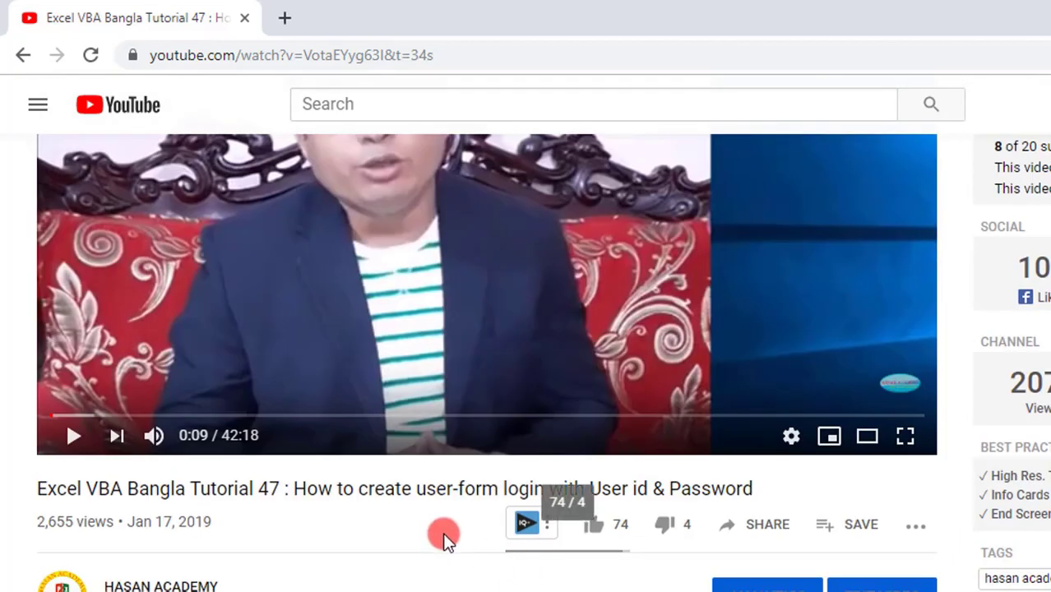
{"action": "scroll", "coordinate": [434, 430], "scroll_direction": "up", "scroll_amount": 3}
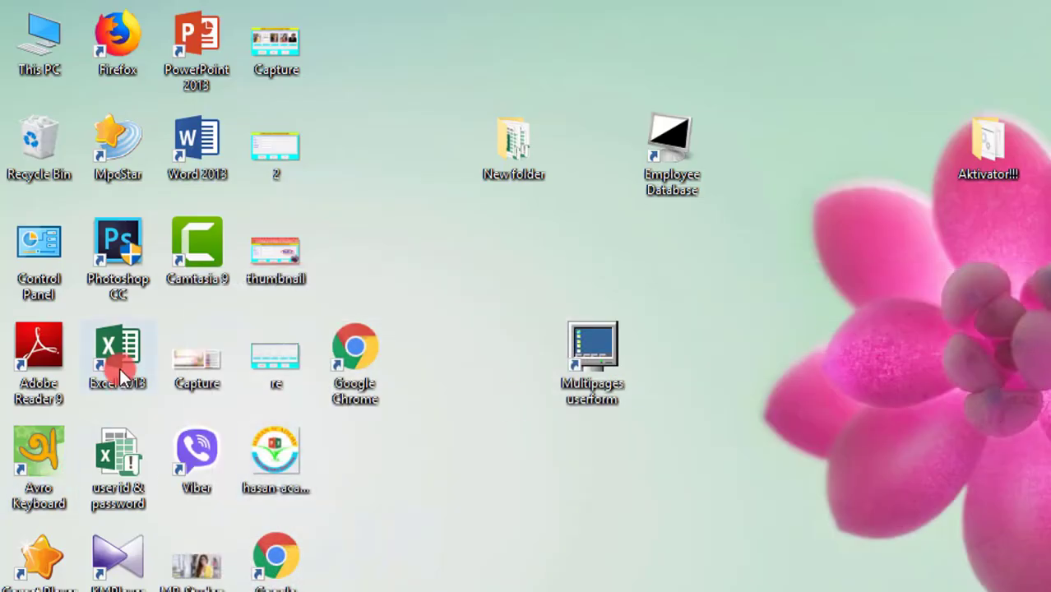
Step: Open the 'user id & password' workbook and log in through its form with the user ID and password
{"action": "double_click", "coordinate": [118, 455]}
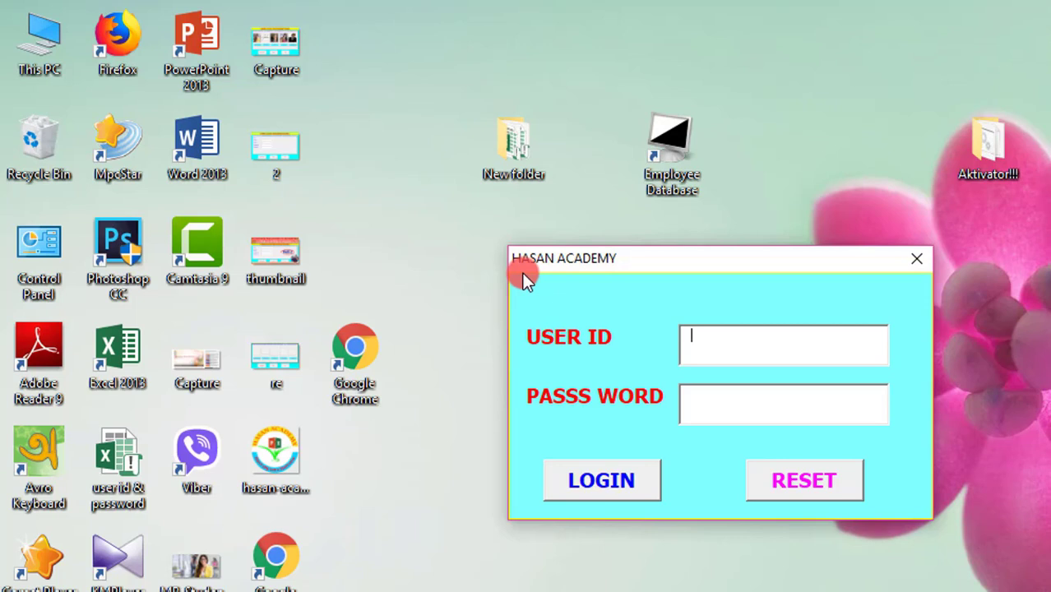
{"action": "type", "text": "a"}
{"action": "type", "text": "dmin"}
{"action": "left_click", "coordinate": [736, 403]}
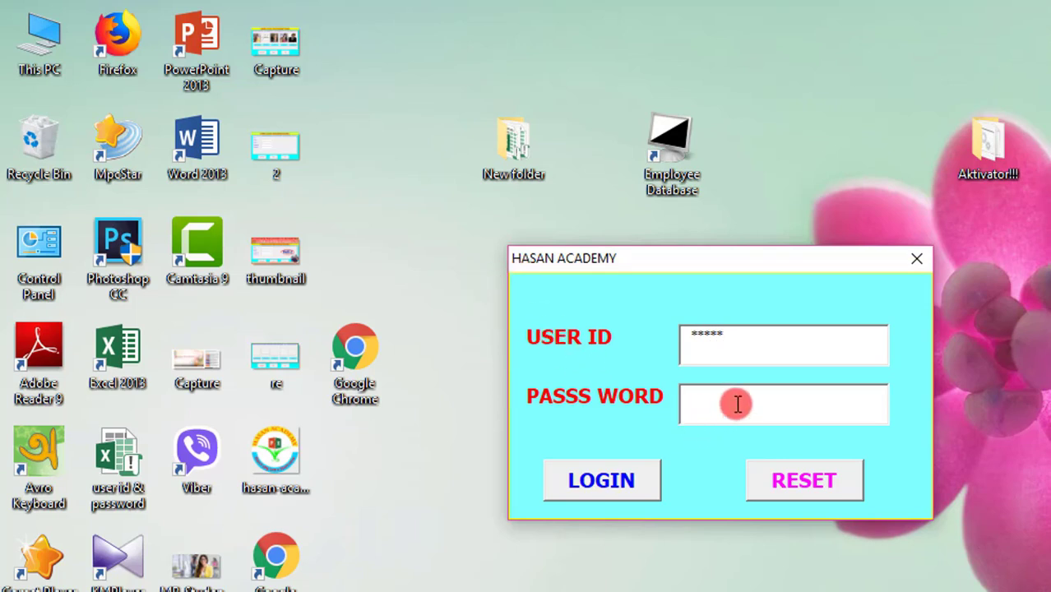
{"action": "type", "text": "admin1"}
{"action": "type", "text": "23"}
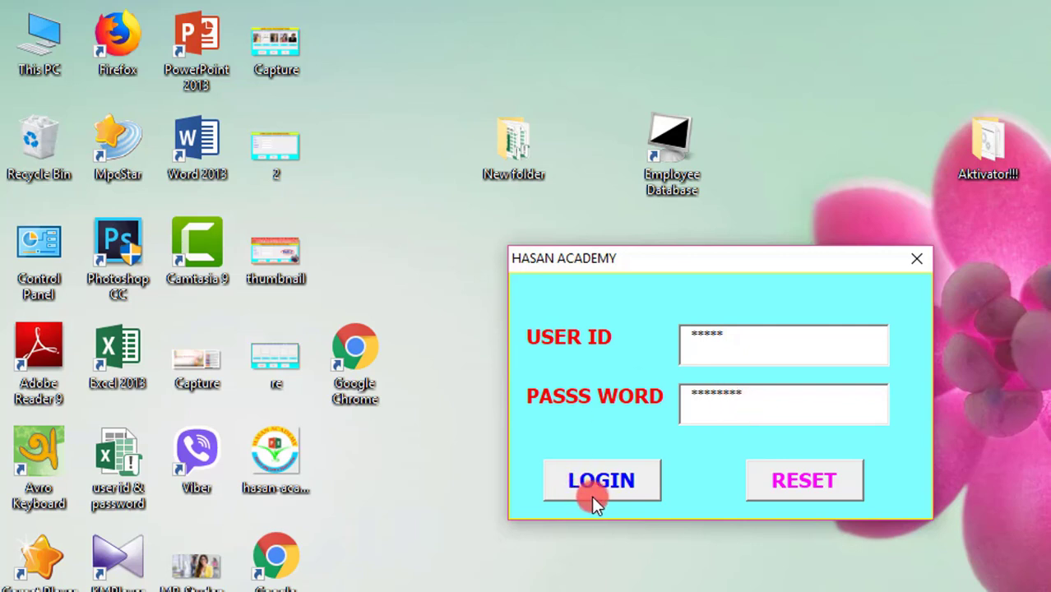
{"action": "left_click", "coordinate": [594, 491]}
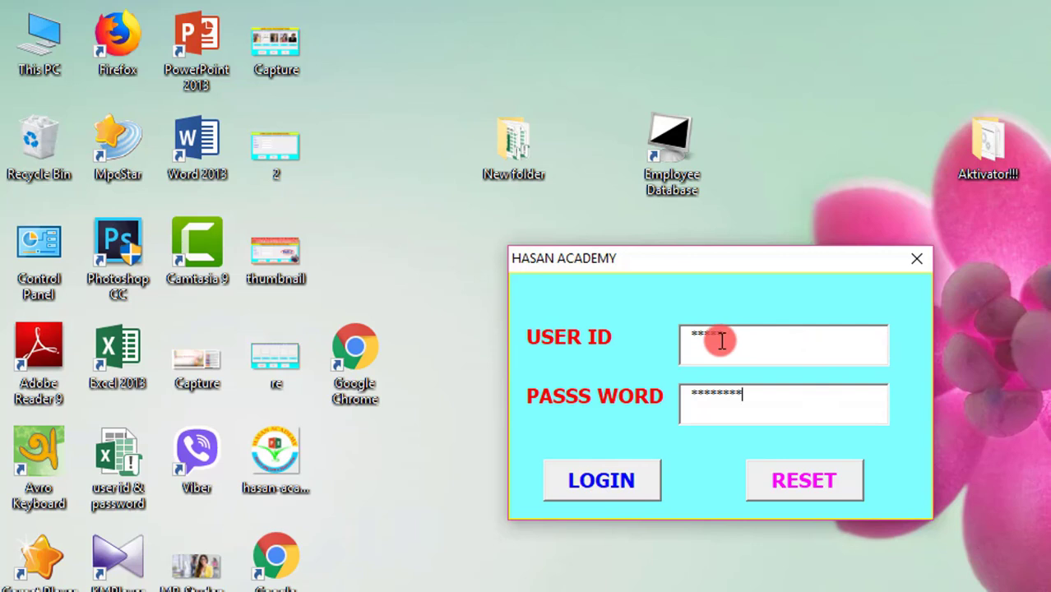
{"action": "left_click", "coordinate": [594, 485]}
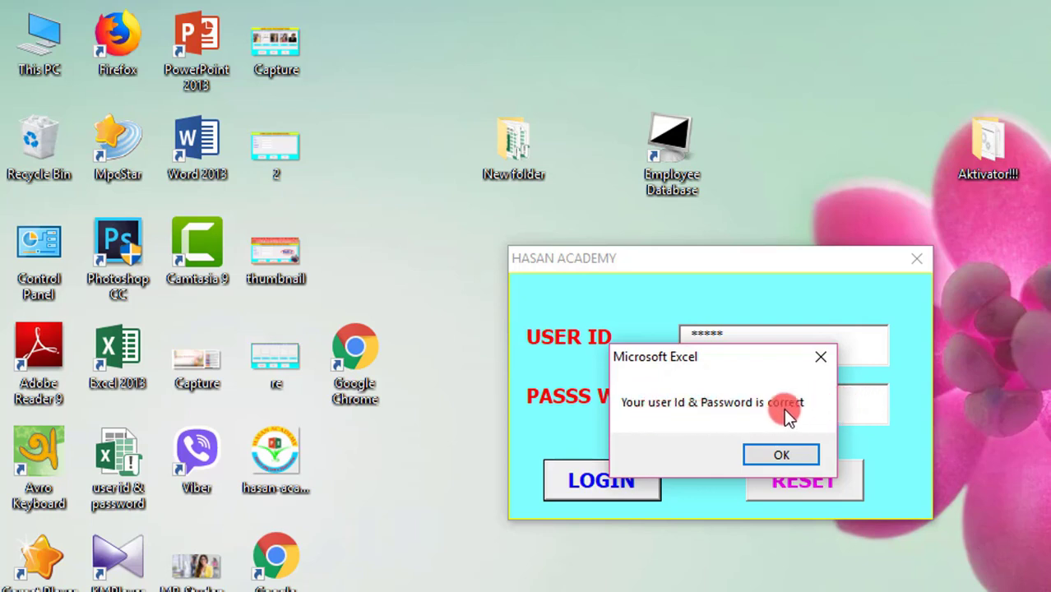
Step: Dismiss the 'Your user Id & Password is correct' confirmation message
{"action": "left_click", "coordinate": [780, 453]}
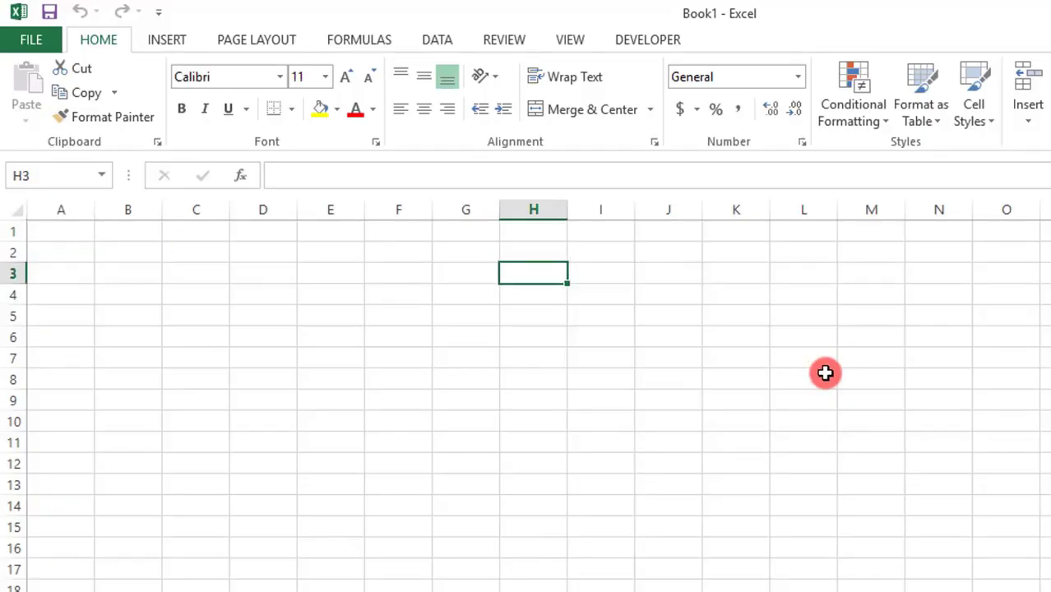
Step: Open the VBA editor from the Developer tab and insert a new UserForm, moving the Toolbox aside
{"action": "left_click", "coordinate": [621, 41]}
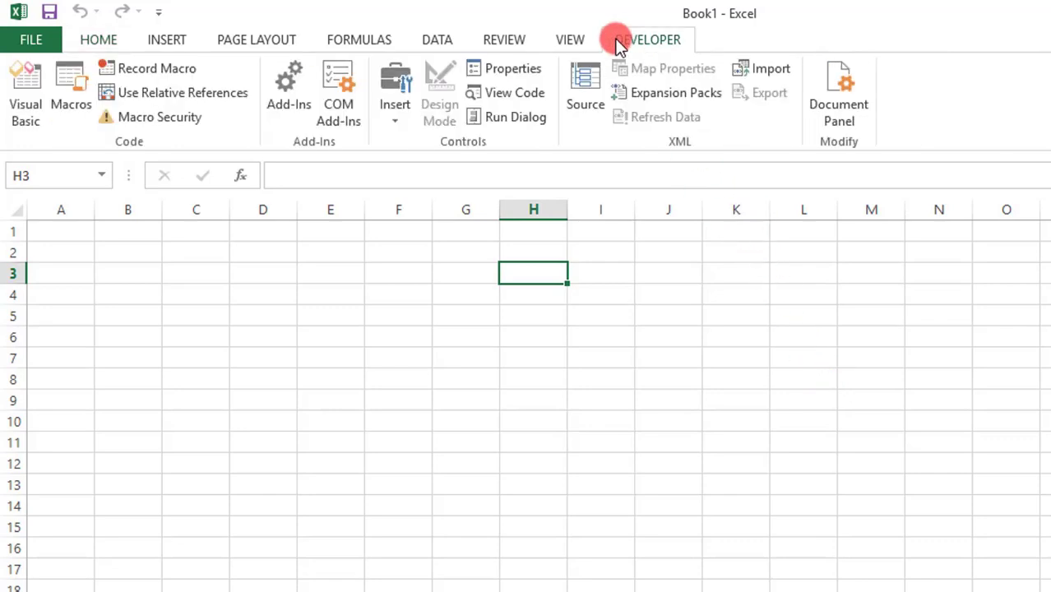
{"action": "left_click", "coordinate": [25, 92]}
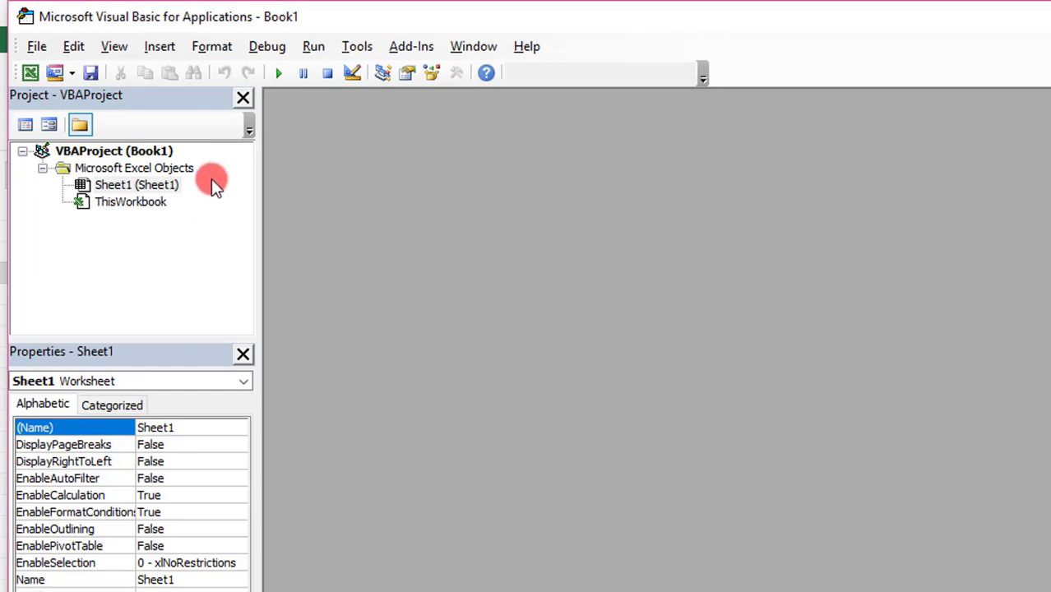
{"action": "left_click", "coordinate": [160, 47]}
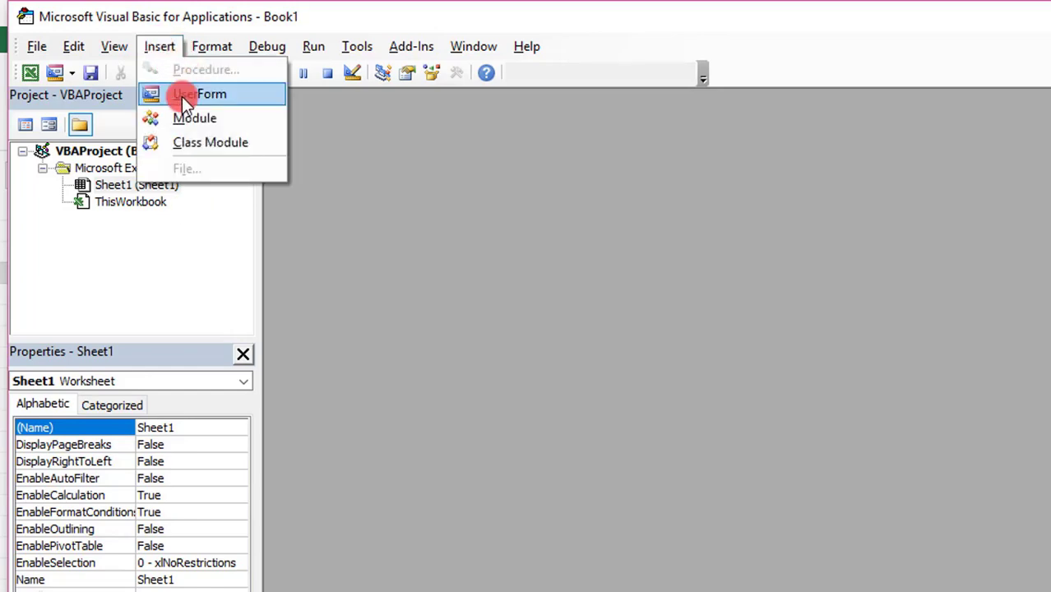
{"action": "left_click", "coordinate": [182, 96]}
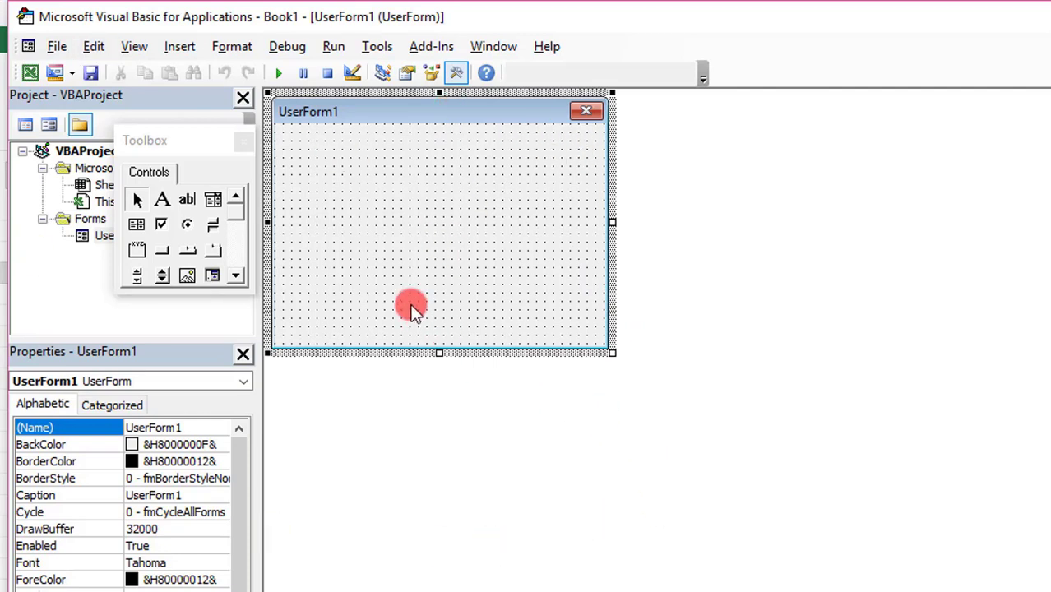
{"action": "mouse_move", "coordinate": [136, 140]}
{"action": "left_mouse_down"}
{"action": "mouse_move", "coordinate": [653, 136]}
{"action": "mouse_move", "coordinate": [647, 121]}
{"action": "left_mouse_up"}
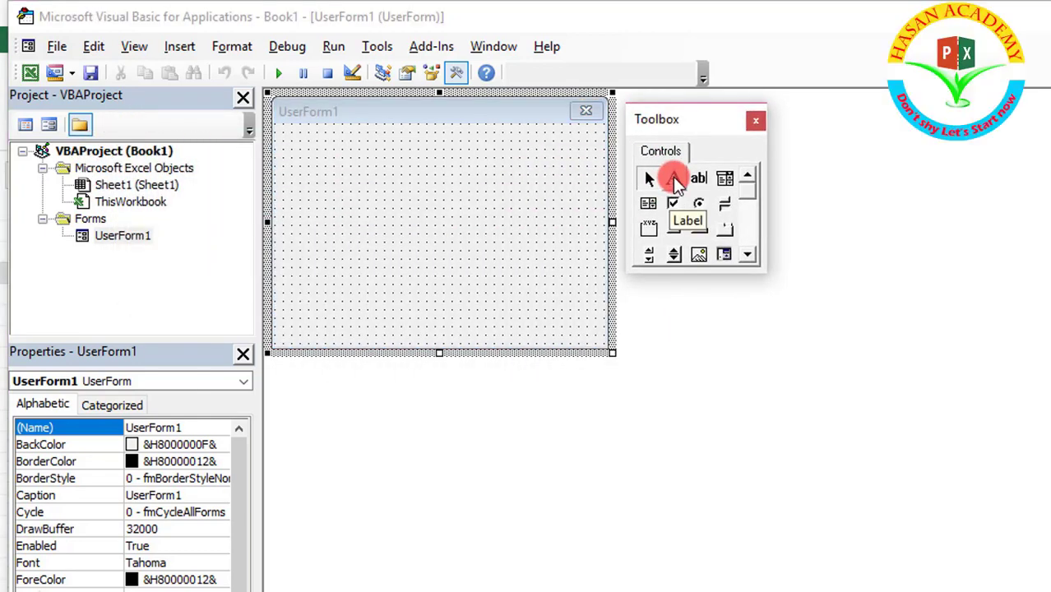
Step: Draw a label near the form's top left and place a copy directly below it
{"action": "left_click", "coordinate": [673, 177]}
{"action": "mouse_move", "coordinate": [291, 168]}
{"action": "left_mouse_down"}
{"action": "mouse_move", "coordinate": [343, 194]}
{"action": "mouse_move", "coordinate": [393, 195]}
{"action": "left_mouse_up"}
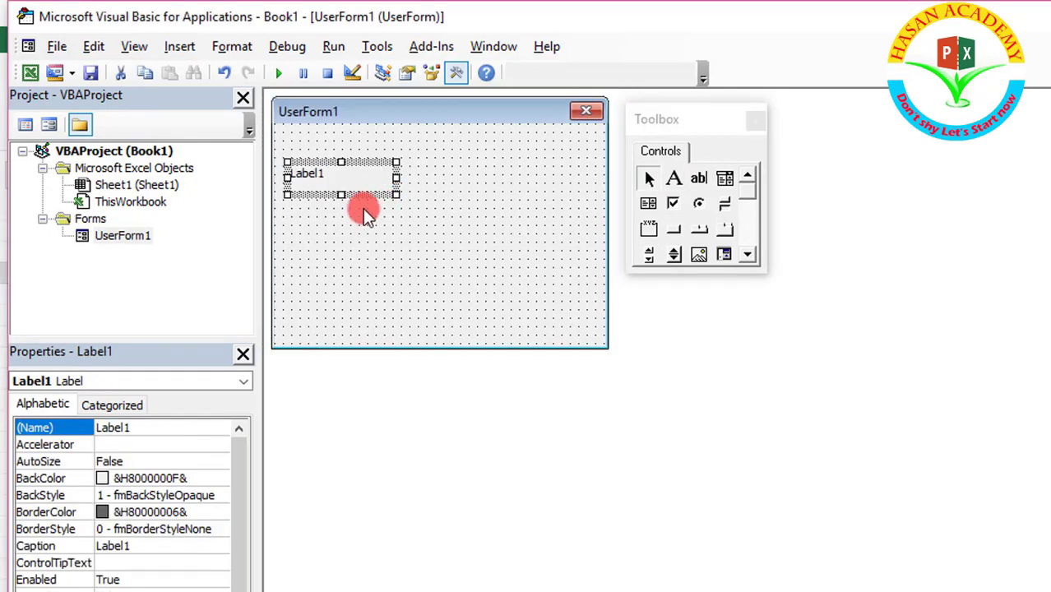
{"action": "key", "text": "ctrl+c"}
{"action": "key", "text": "ctrl+v"}
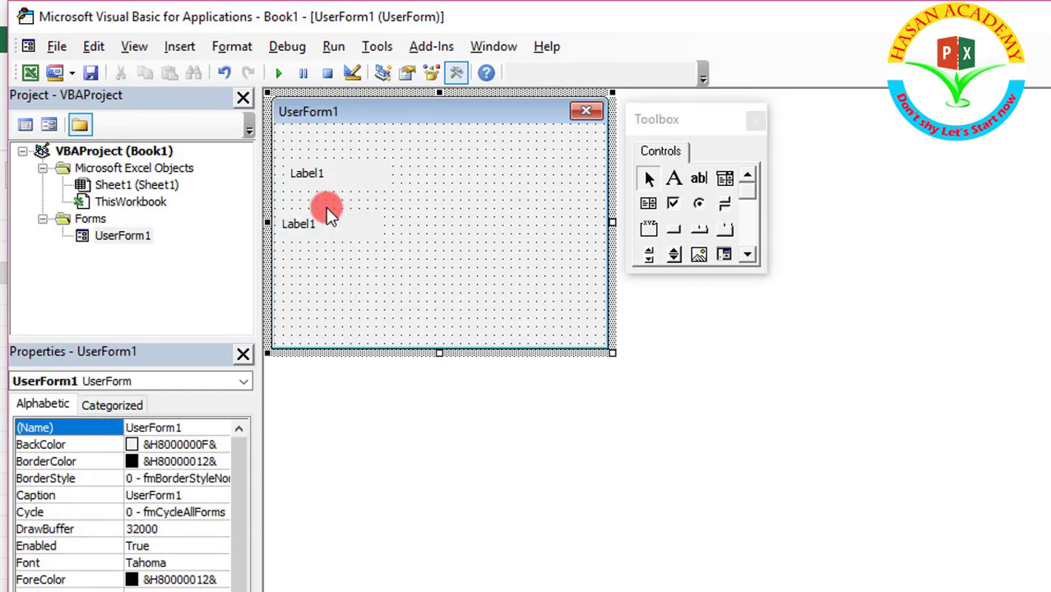
{"action": "left_click_drag", "start_coordinate": [326, 210], "coordinate": [334, 210]}
{"action": "left_click", "coordinate": [418, 195]}
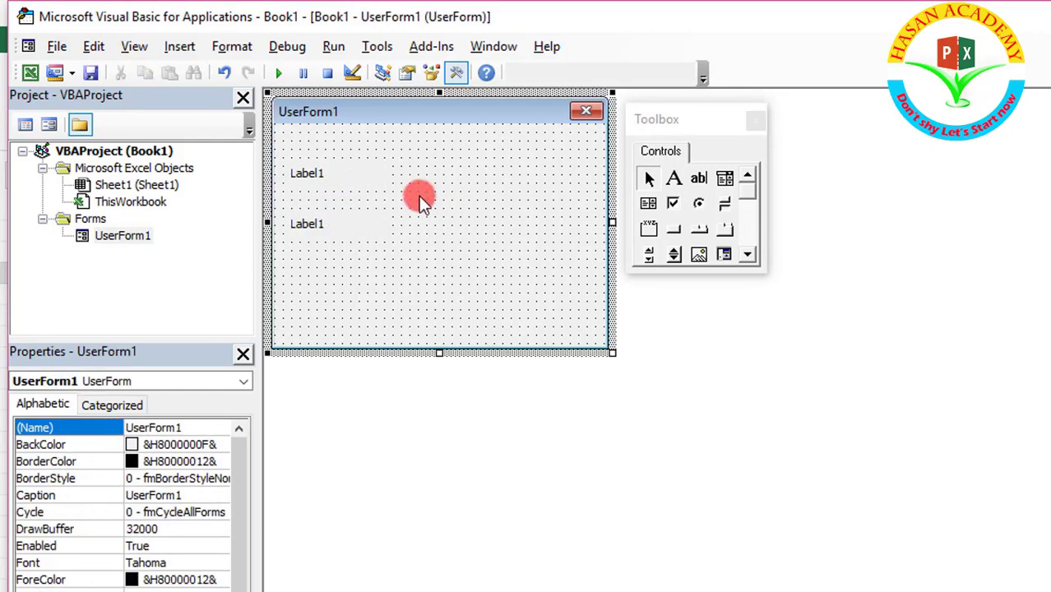
Step: Draw a text box beside the first label and copy it beside the second label
{"action": "left_click", "coordinate": [697, 179]}
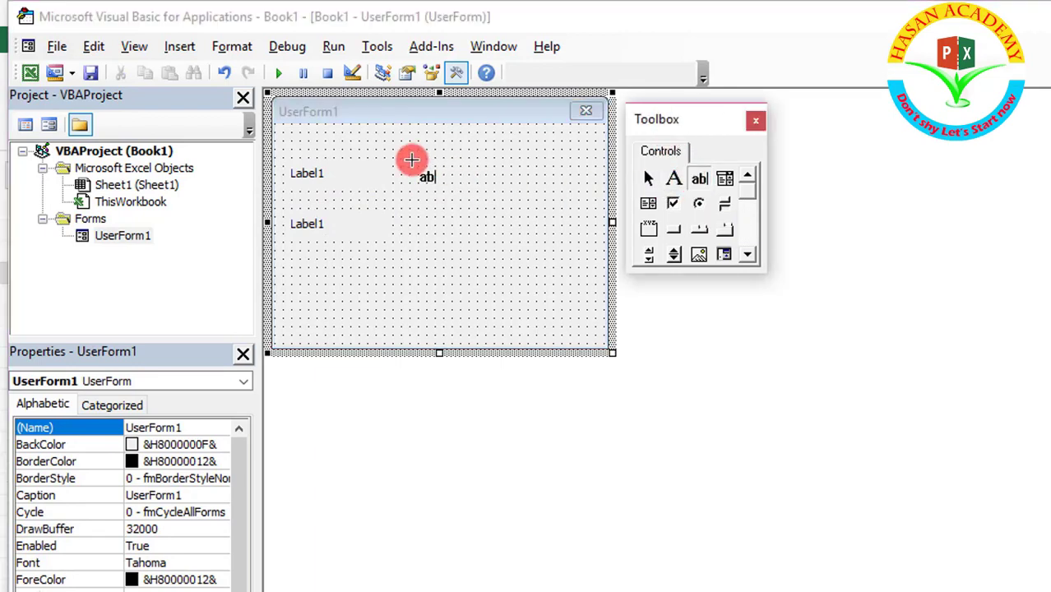
{"action": "left_click_drag", "start_coordinate": [412, 160], "coordinate": [545, 195]}
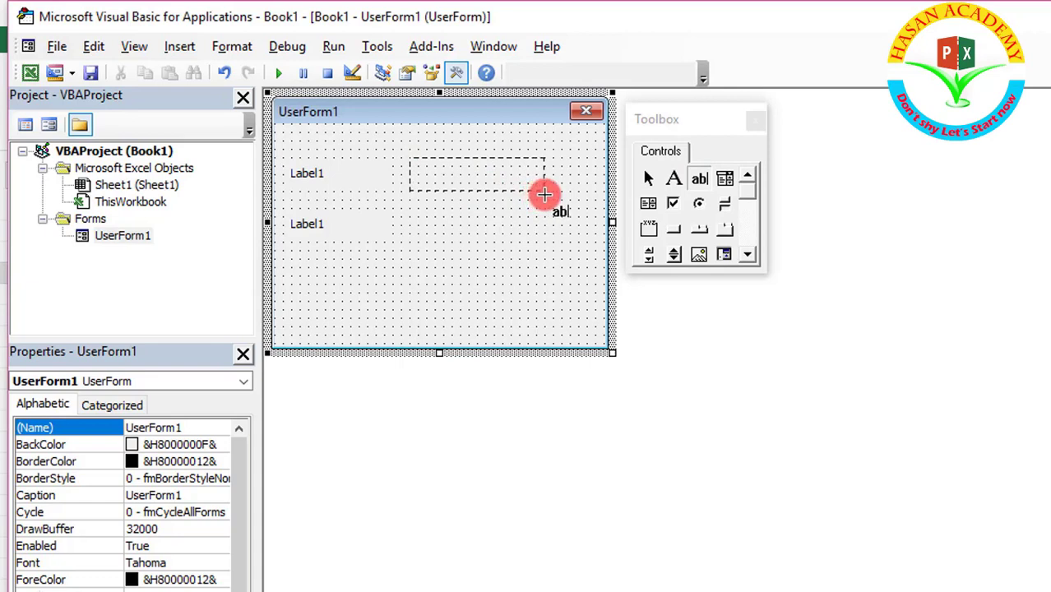
{"action": "left_click_drag", "start_coordinate": [545, 194], "coordinate": [581, 195]}
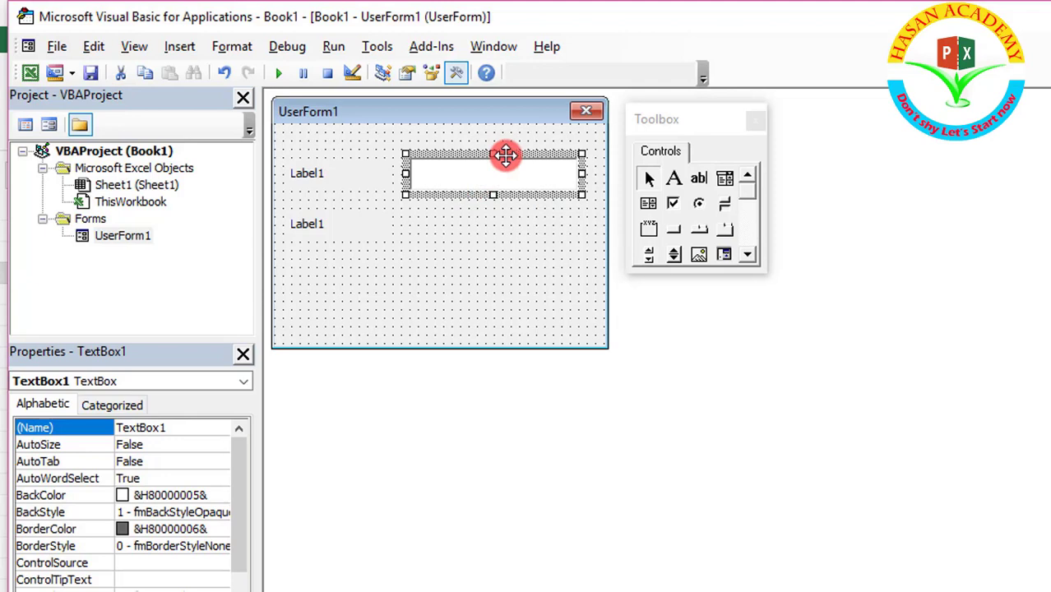
{"action": "left_click_drag", "start_coordinate": [506, 155], "coordinate": [510, 213]}
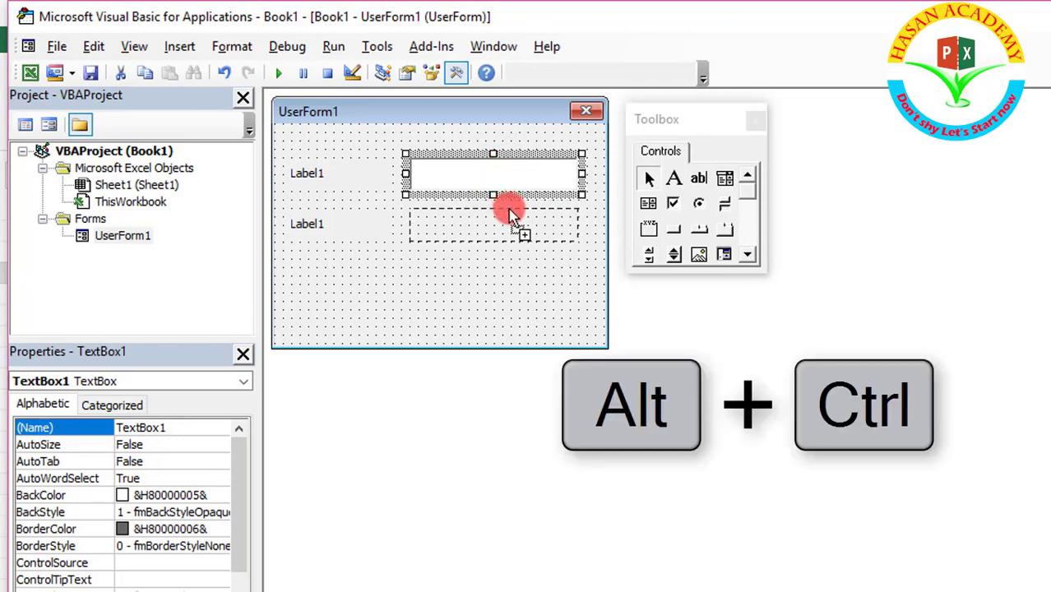
{"action": "left_click_drag", "start_coordinate": [510, 214], "coordinate": [511, 213]}
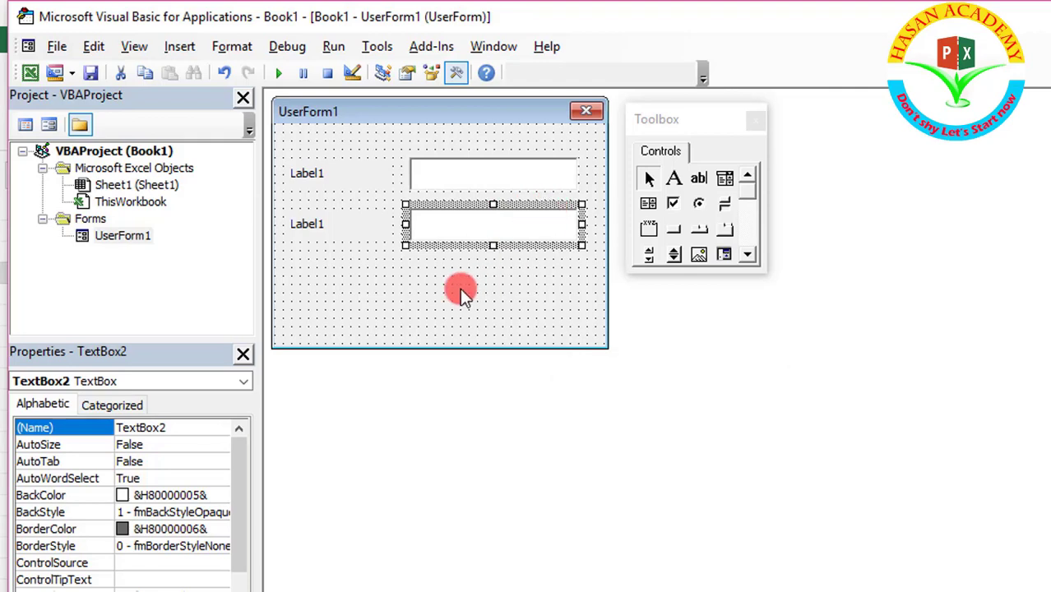
{"action": "left_click", "coordinate": [424, 294]}
Step: Caption the first label USER ID and make its font bold, size 14
{"action": "left_click", "coordinate": [323, 178]}
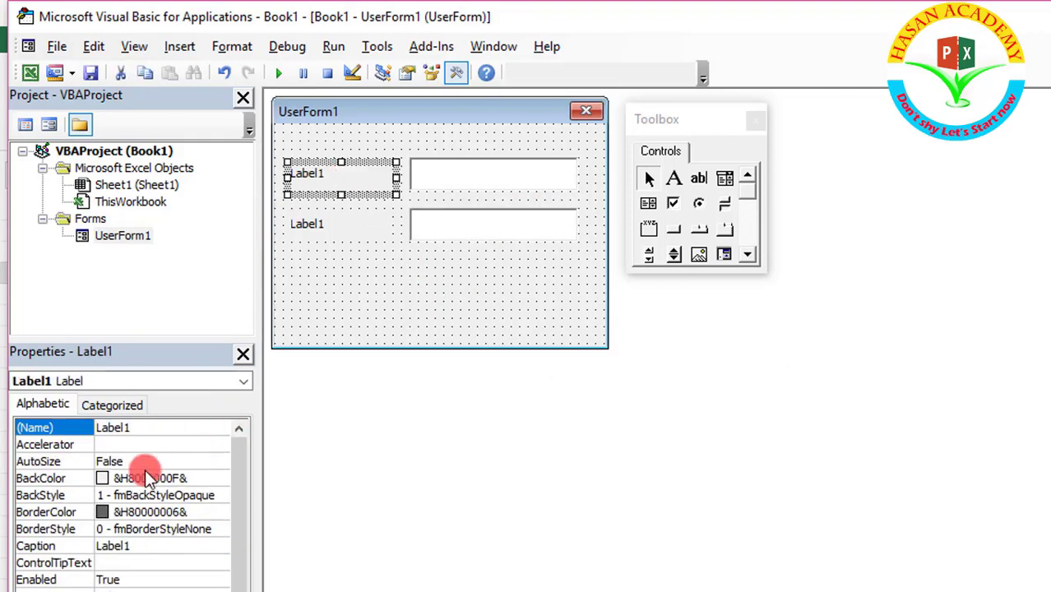
{"action": "left_click", "coordinate": [141, 547]}
{"action": "left_click", "coordinate": [137, 546]}
{"action": "type", "text": "US"}
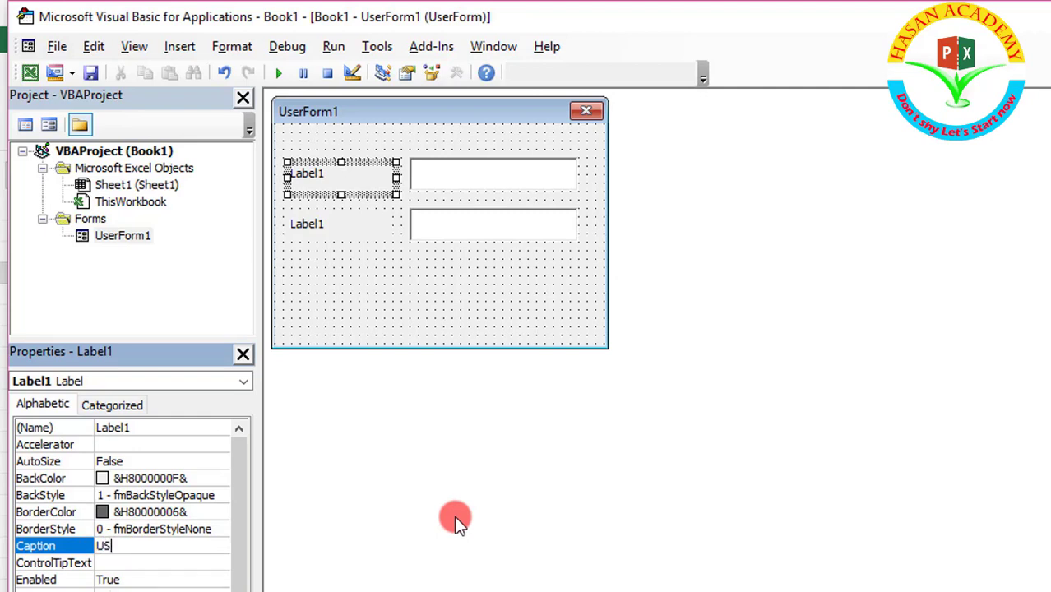
{"action": "type", "text": "ER I"}
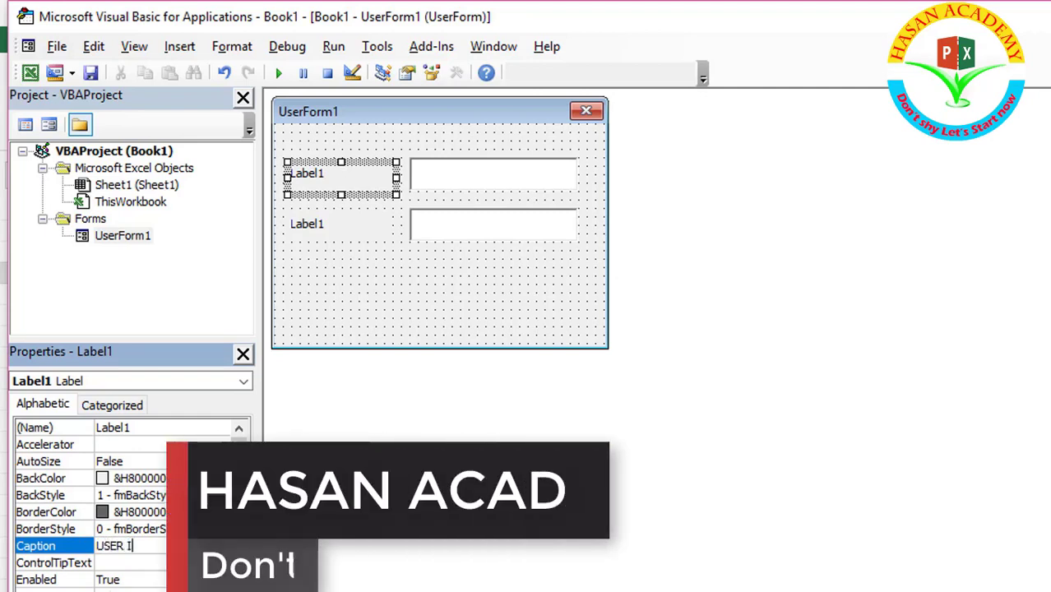
{"action": "type", "text": "D"}
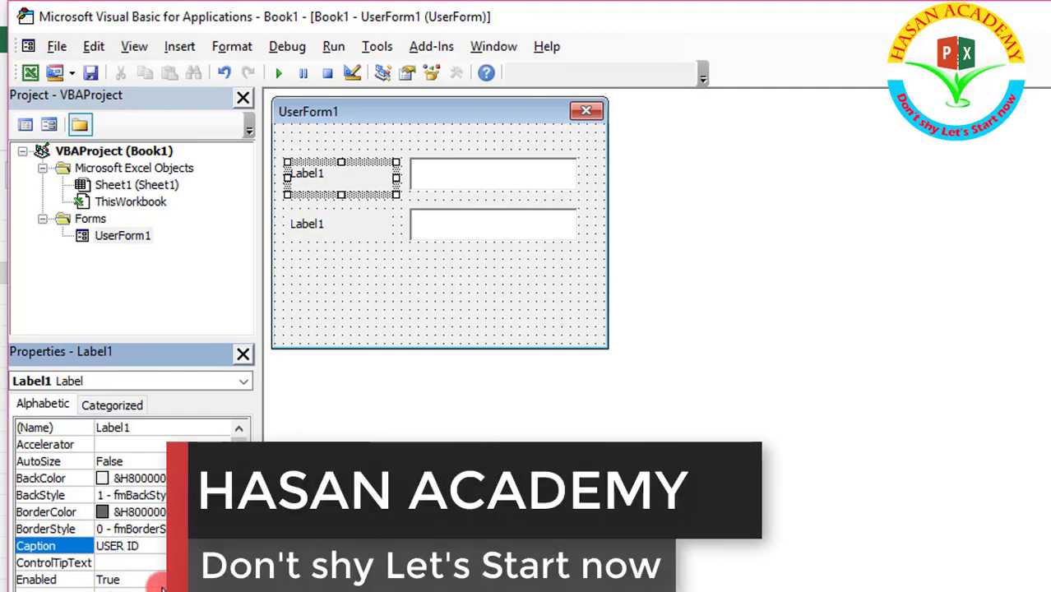
{"action": "left_click", "coordinate": [162, 581]}
{"action": "key", "text": "Down"}
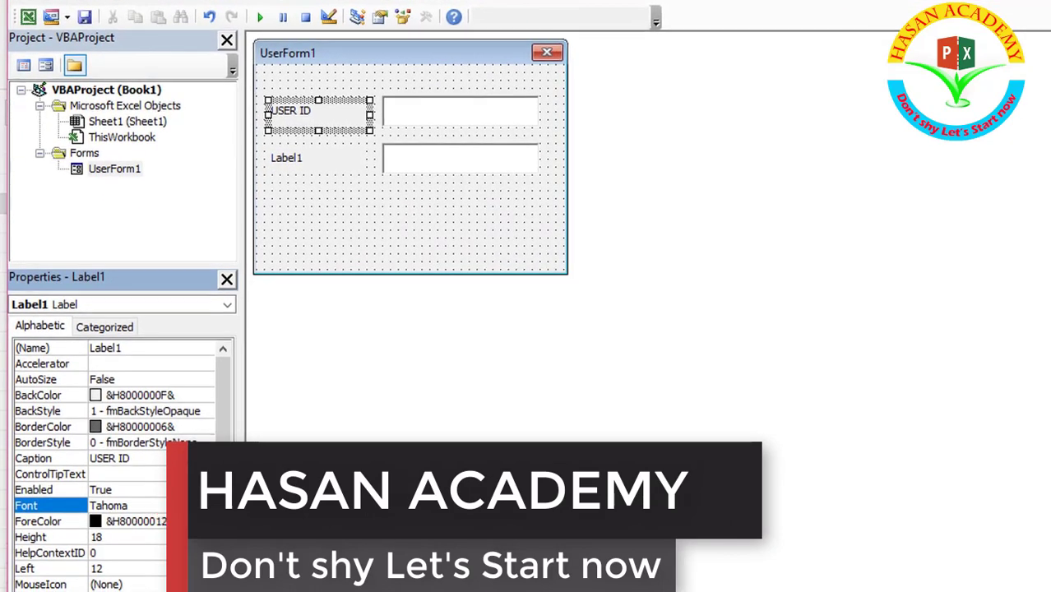
{"action": "left_click", "coordinate": [206, 506]}
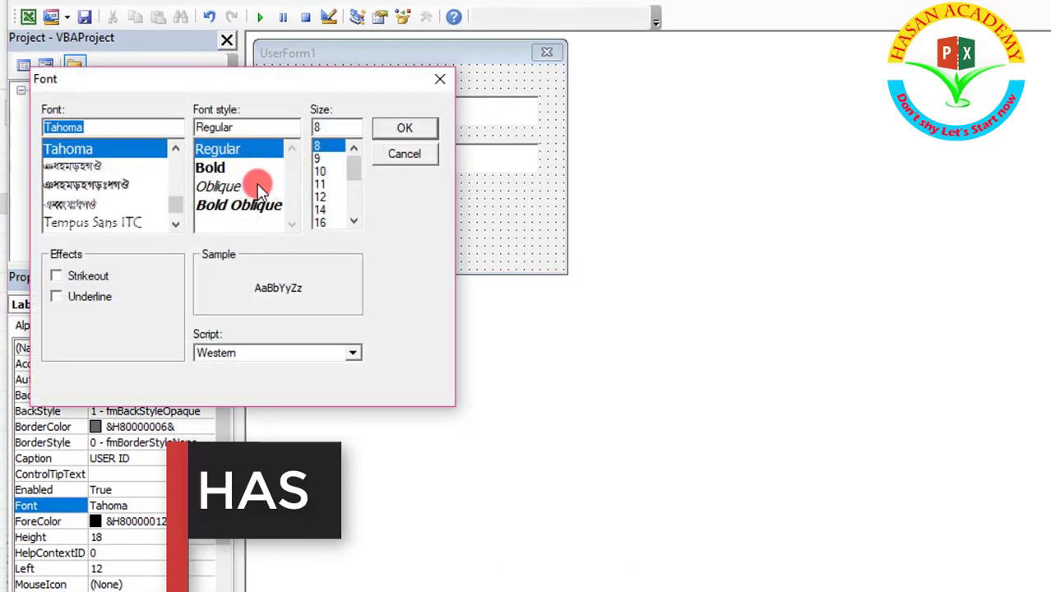
{"action": "left_click", "coordinate": [218, 167]}
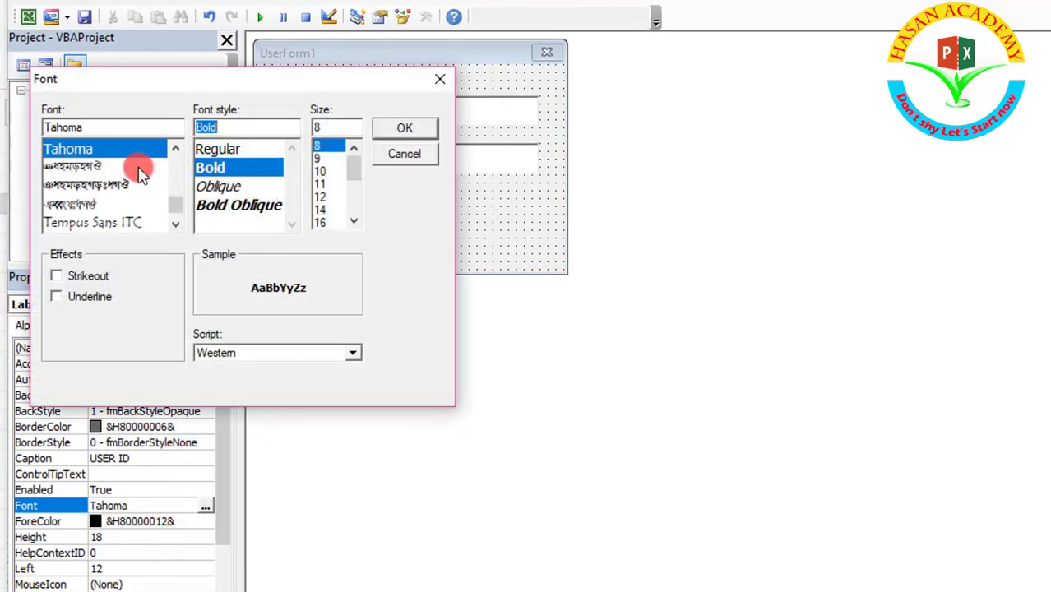
{"action": "left_click", "coordinate": [320, 209]}
{"action": "left_click", "coordinate": [393, 131]}
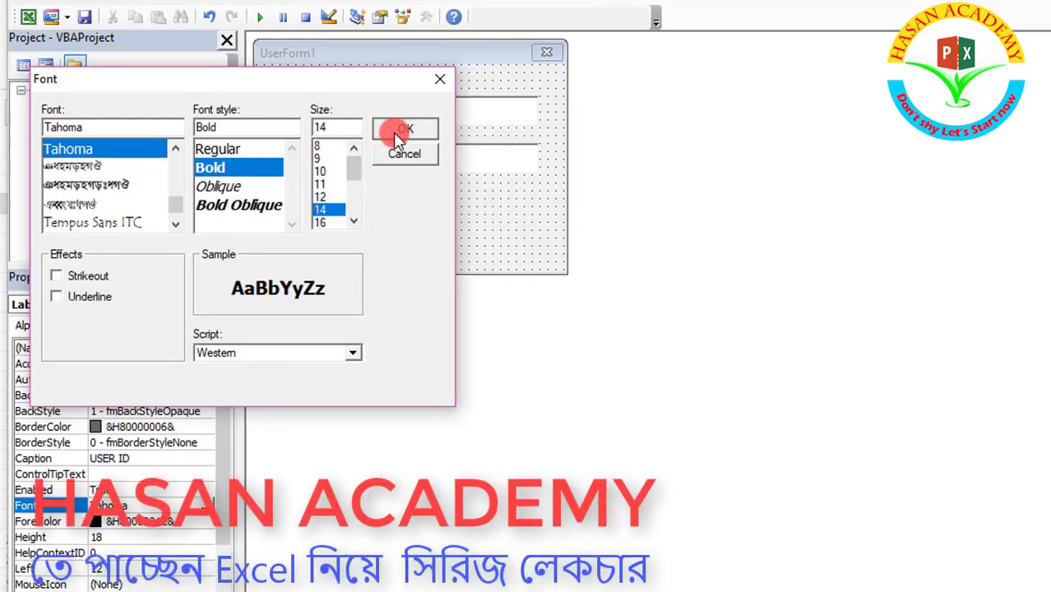
Step: Caption the second label PASSWORD and make its font bold, size 14
{"action": "left_click", "coordinate": [295, 165]}
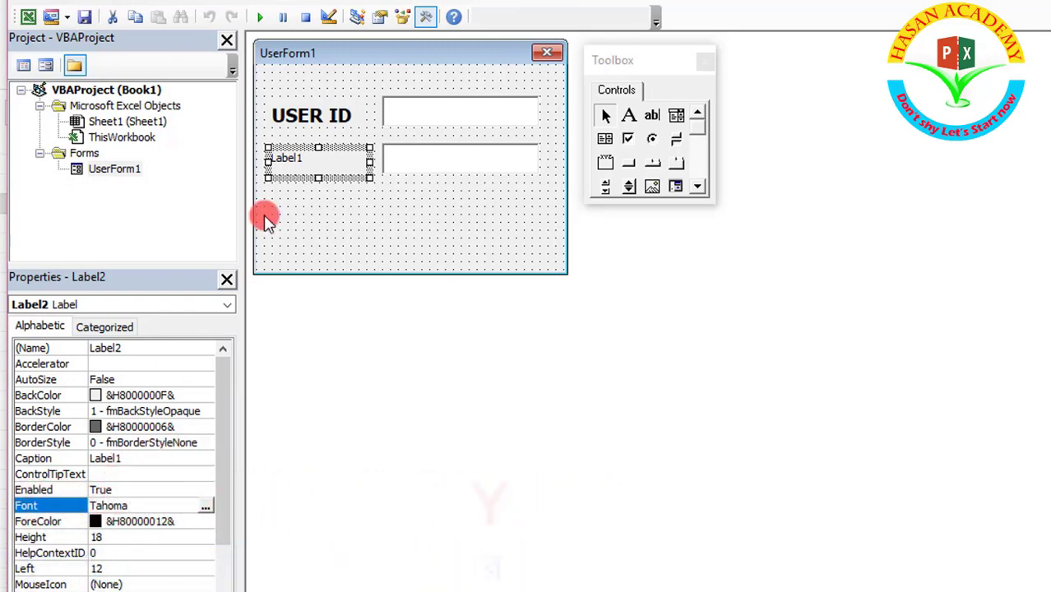
{"action": "left_click", "coordinate": [142, 458]}
{"action": "type", "text": "PASSWORD"}
{"action": "left_click", "coordinate": [124, 506]}
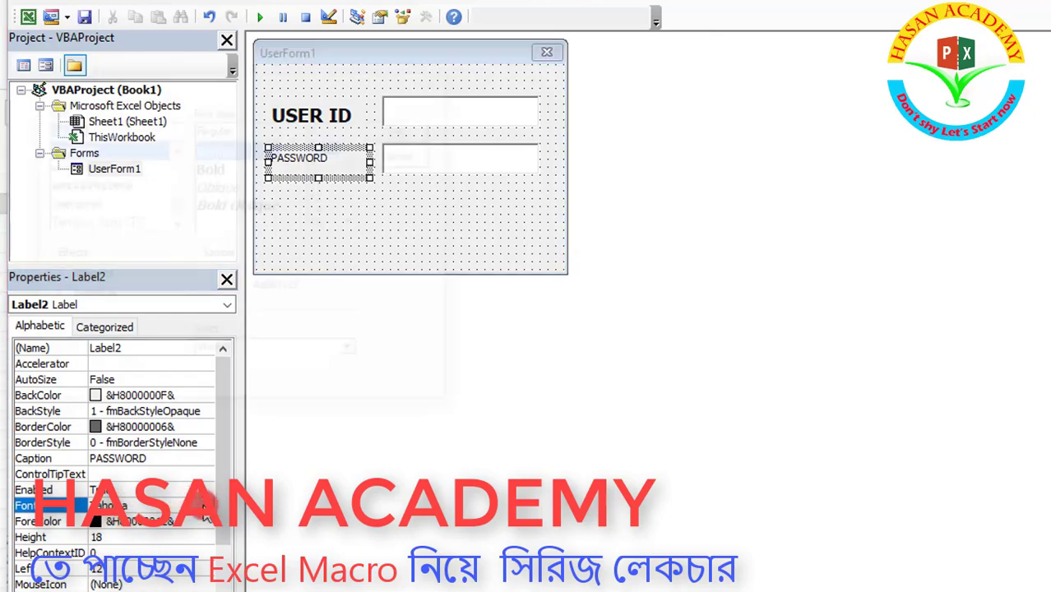
{"action": "left_click", "coordinate": [206, 506]}
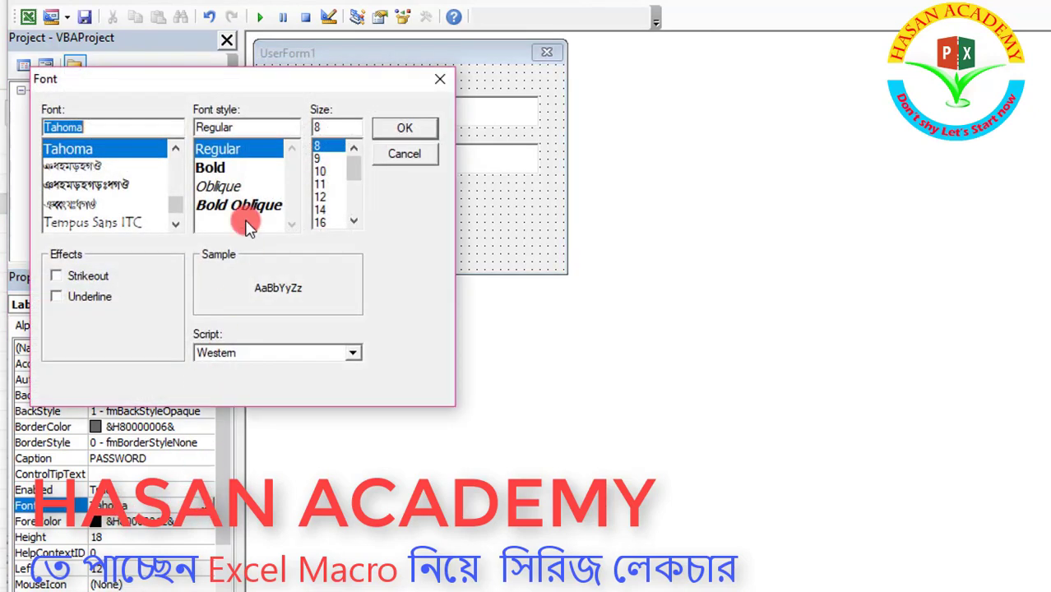
{"action": "left_click", "coordinate": [210, 167]}
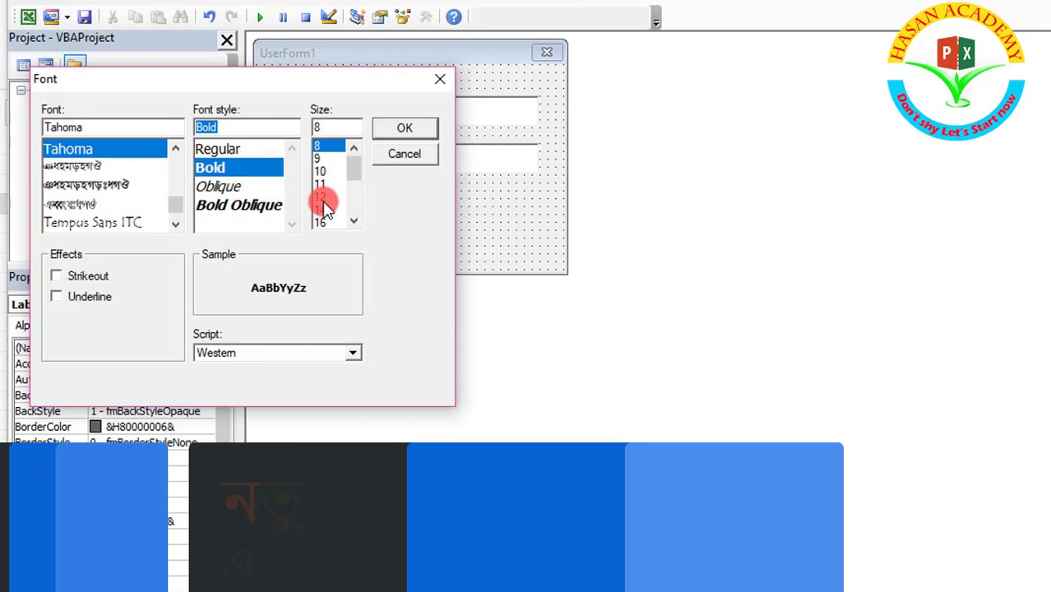
{"action": "left_click", "coordinate": [323, 209]}
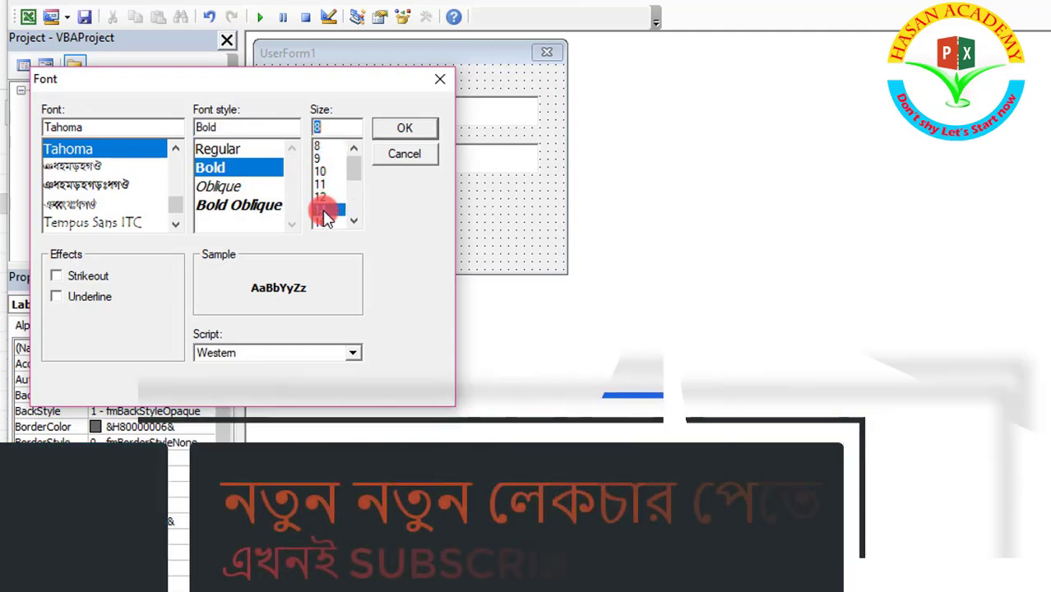
{"action": "left_click", "coordinate": [407, 132]}
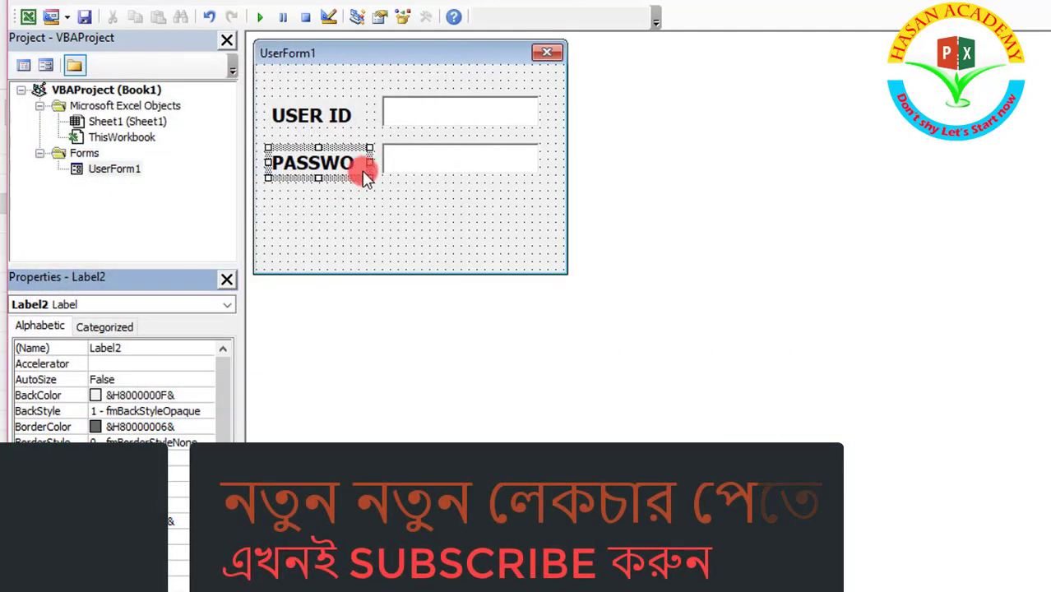
Step: Widen the PASSWORD label to show its full caption, then test-run the form and close it
{"action": "left_click", "coordinate": [375, 161]}
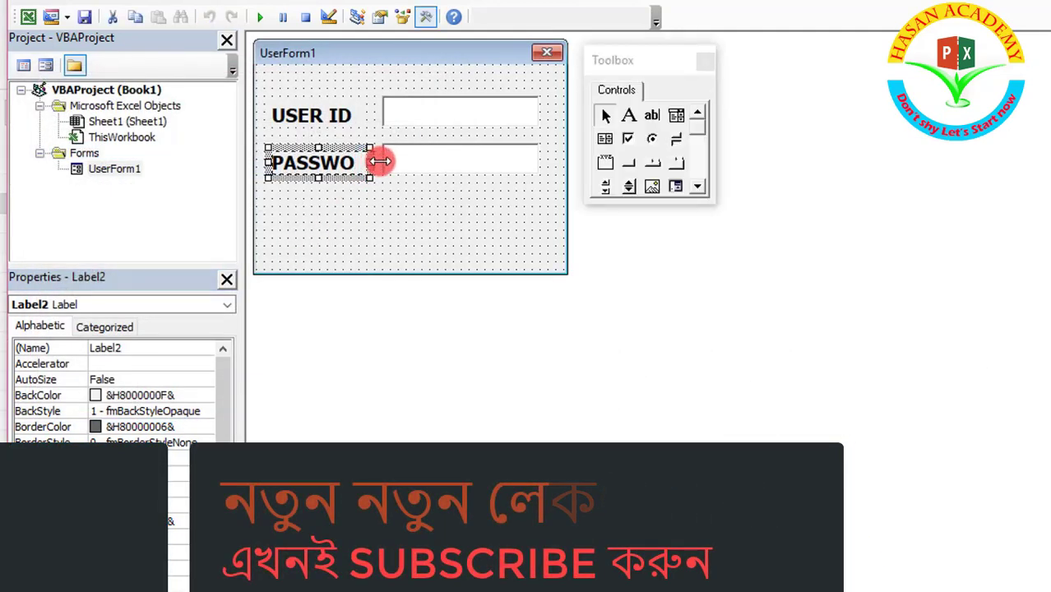
{"action": "left_click_drag", "start_coordinate": [376, 161], "coordinate": [384, 159]}
{"action": "left_click", "coordinate": [312, 115]}
{"action": "left_click", "coordinate": [260, 17]}
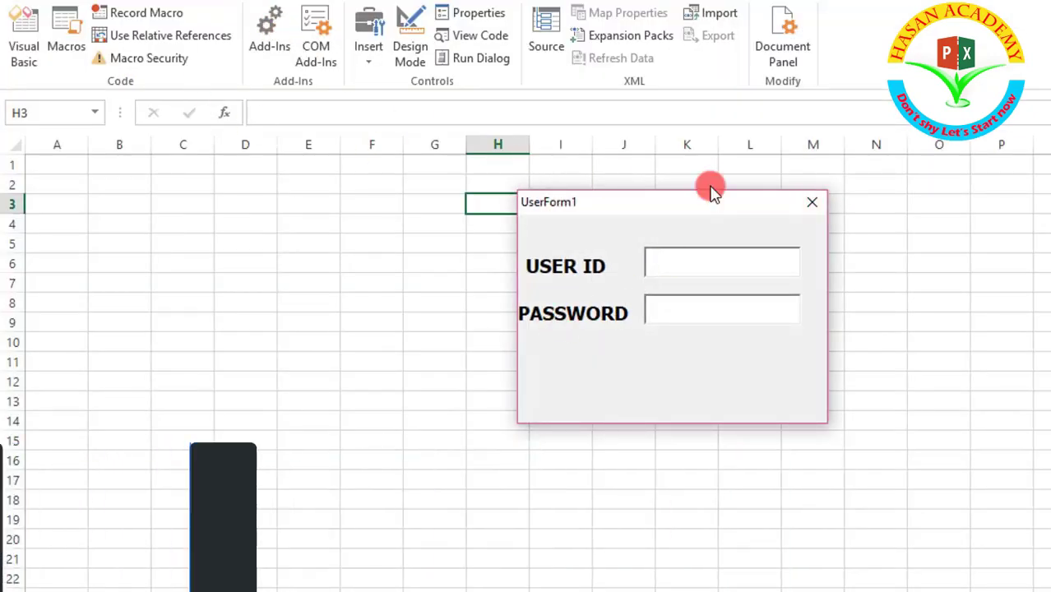
{"action": "left_click", "coordinate": [813, 206]}
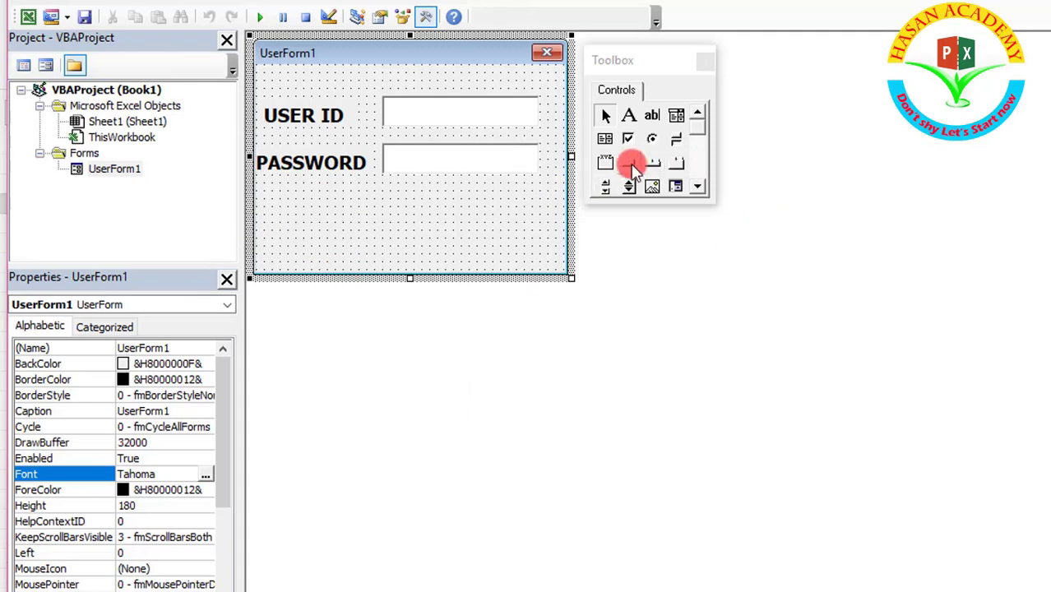
Step: Draw a command button below the fields and place a copy to its right
{"action": "left_click", "coordinate": [630, 164]}
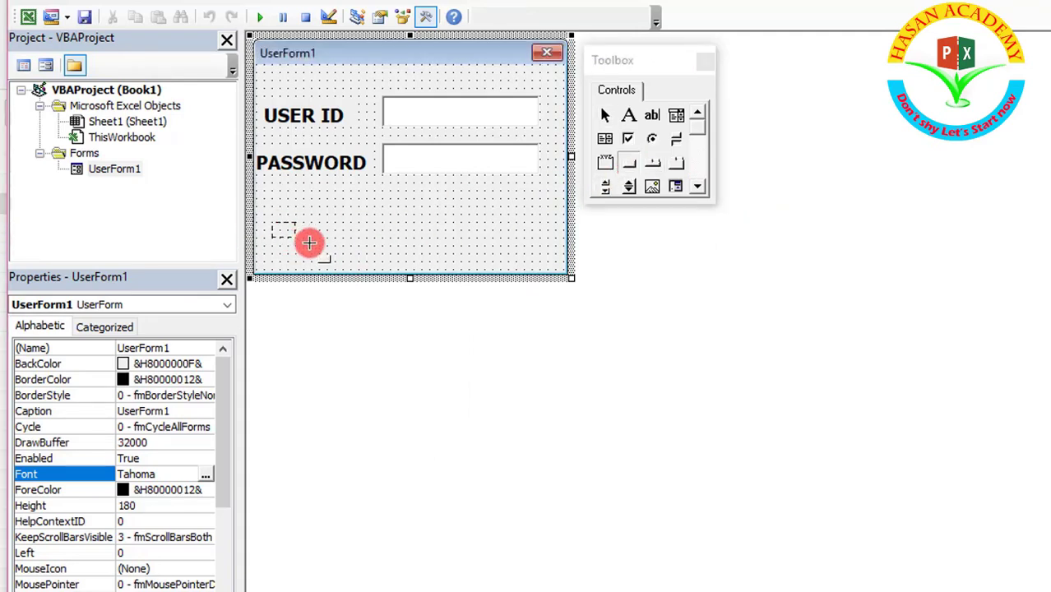
{"action": "mouse_move", "coordinate": [309, 243]}
{"action": "left_mouse_down"}
{"action": "mouse_move", "coordinate": [380, 247]}
{"action": "mouse_move", "coordinate": [362, 255]}
{"action": "left_mouse_up"}
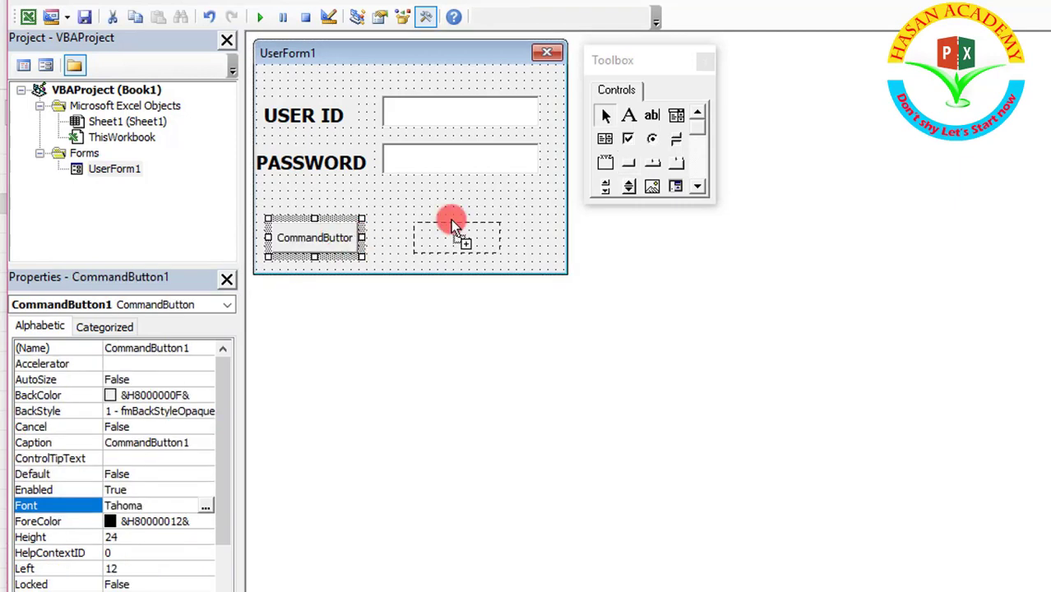
{"action": "left_click_drag", "start_coordinate": [451, 220], "coordinate": [487, 216]}
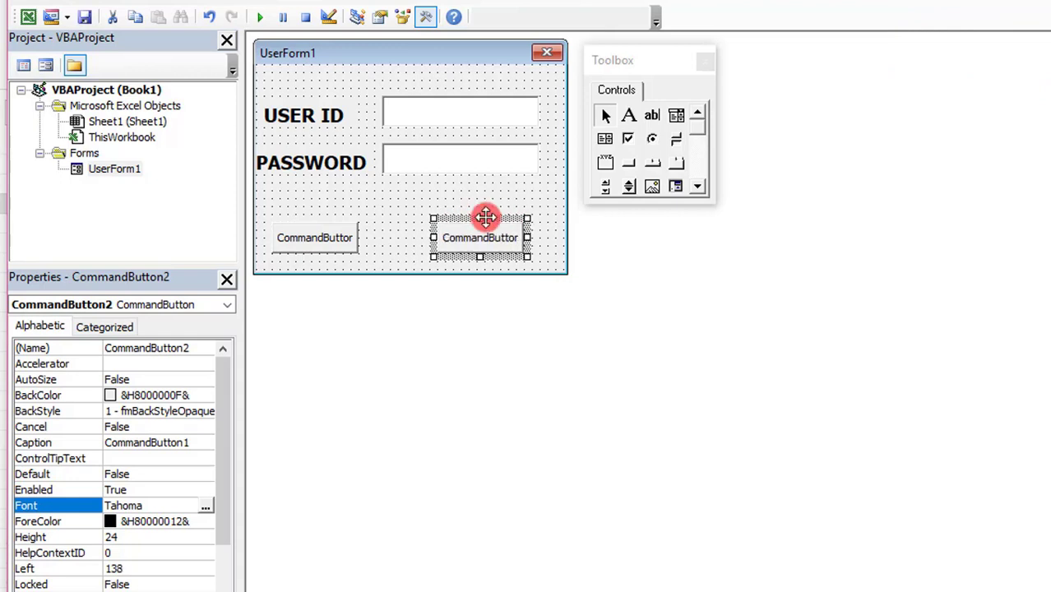
Step: Caption the left button LOGIN and the right button RESET
{"action": "left_click", "coordinate": [315, 239]}
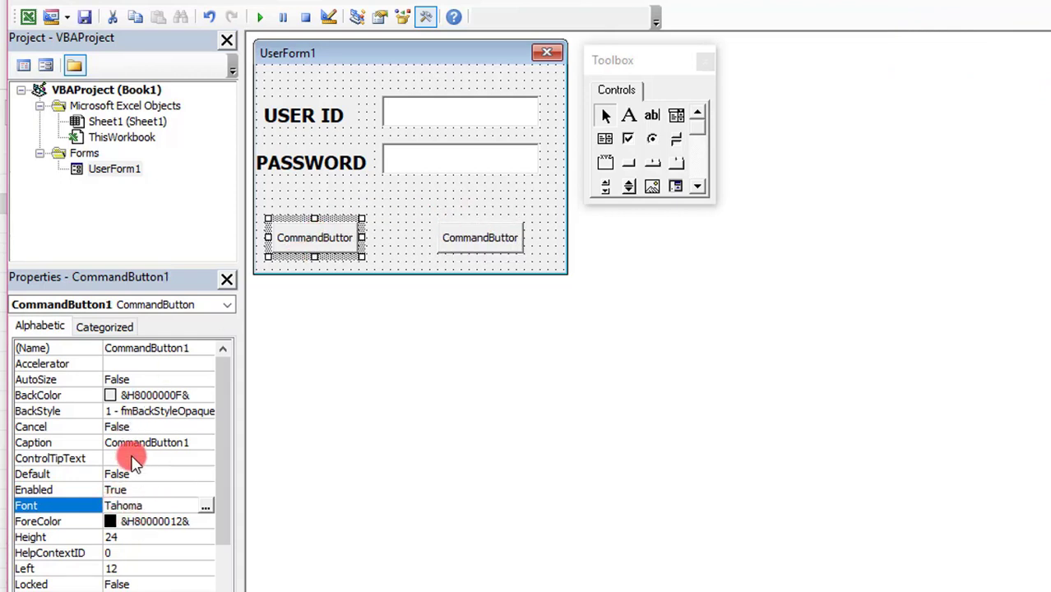
{"action": "left_click", "coordinate": [185, 442]}
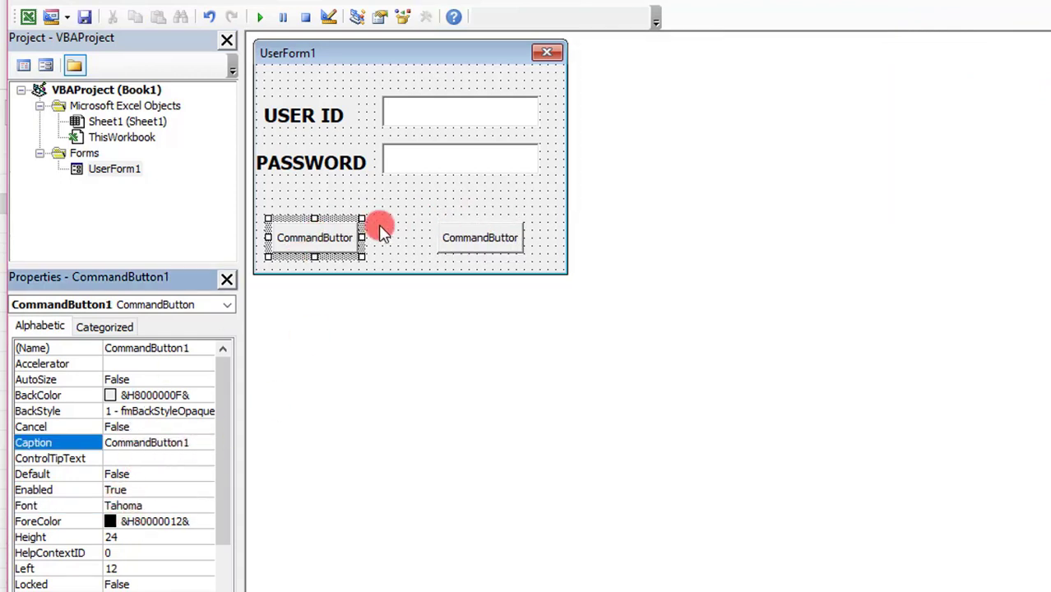
{"action": "left_click_drag", "start_coordinate": [191, 442], "coordinate": [76, 442]}
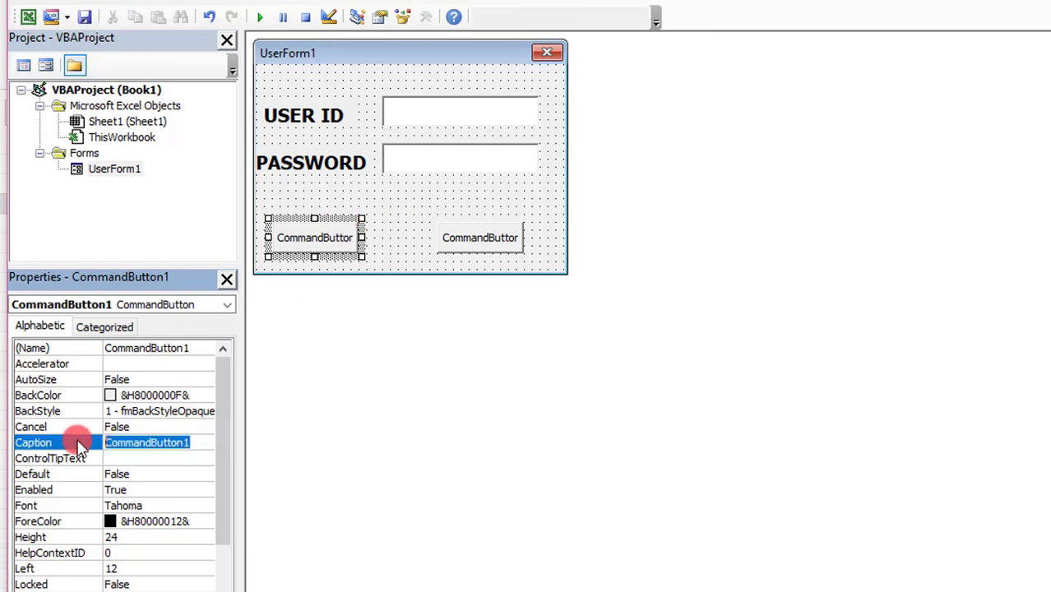
{"action": "type", "text": "LOGIN"}
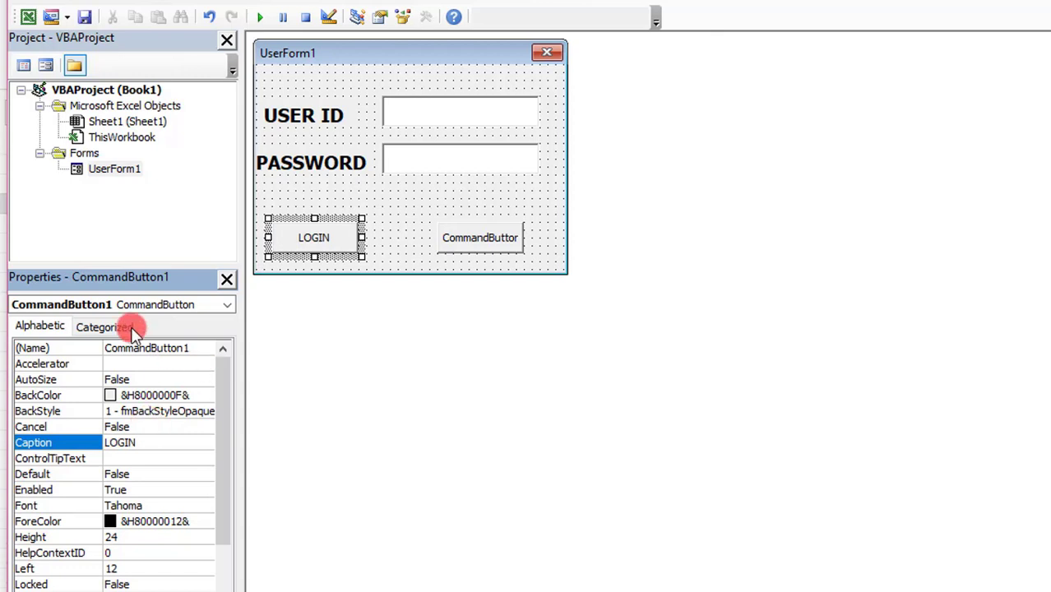
{"action": "left_click", "coordinate": [469, 239]}
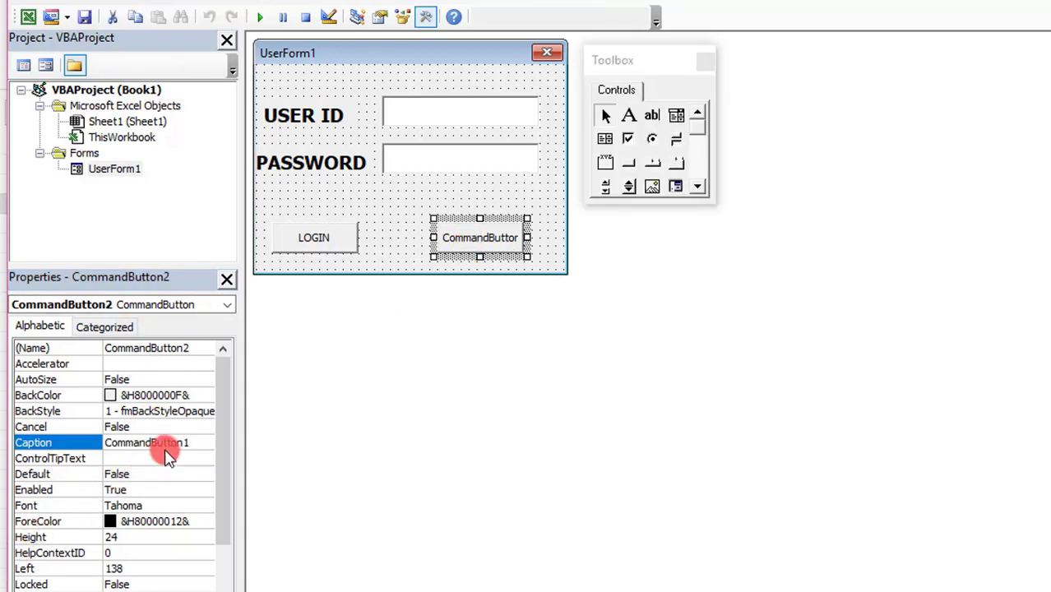
{"action": "left_click", "coordinate": [195, 443]}
{"action": "type", "text": "RESET"}
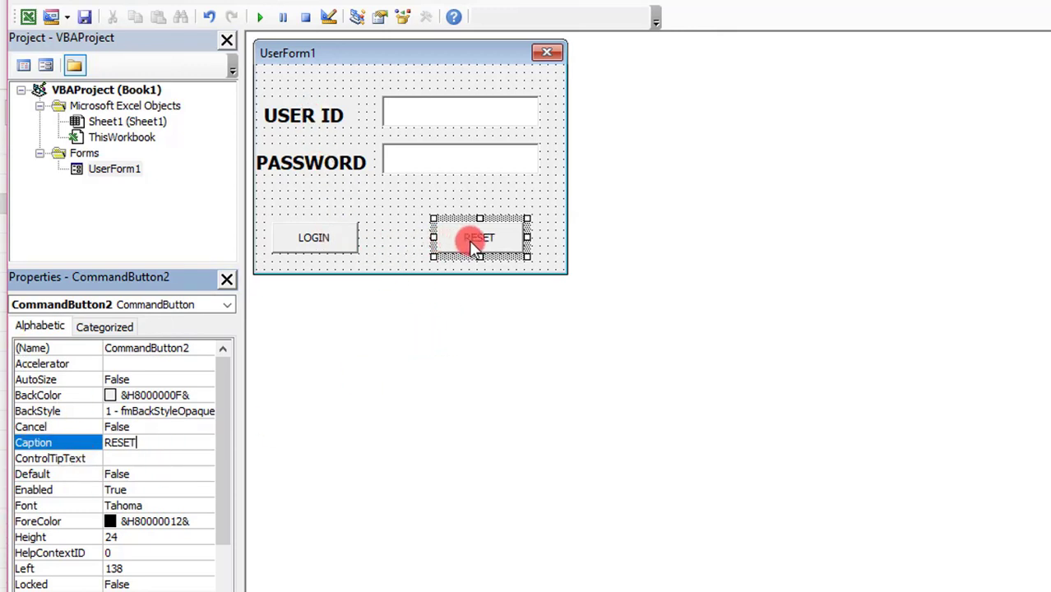
{"action": "left_click", "coordinate": [323, 235]}
Step: Set the USER ID label's ForeColor to blue from the Palette
{"action": "left_click", "coordinate": [303, 113]}
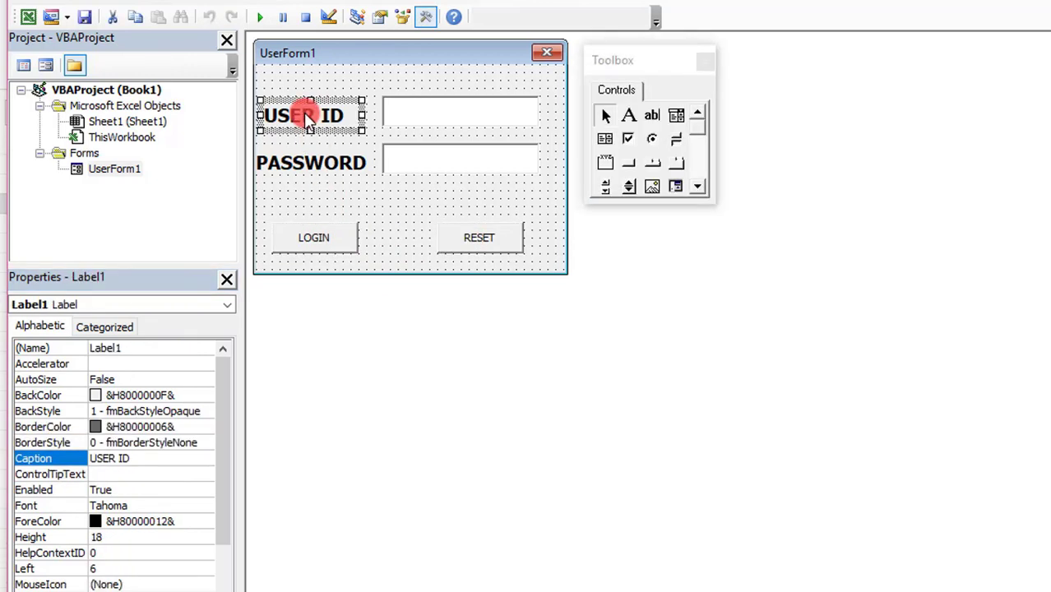
{"action": "left_click", "coordinate": [131, 526]}
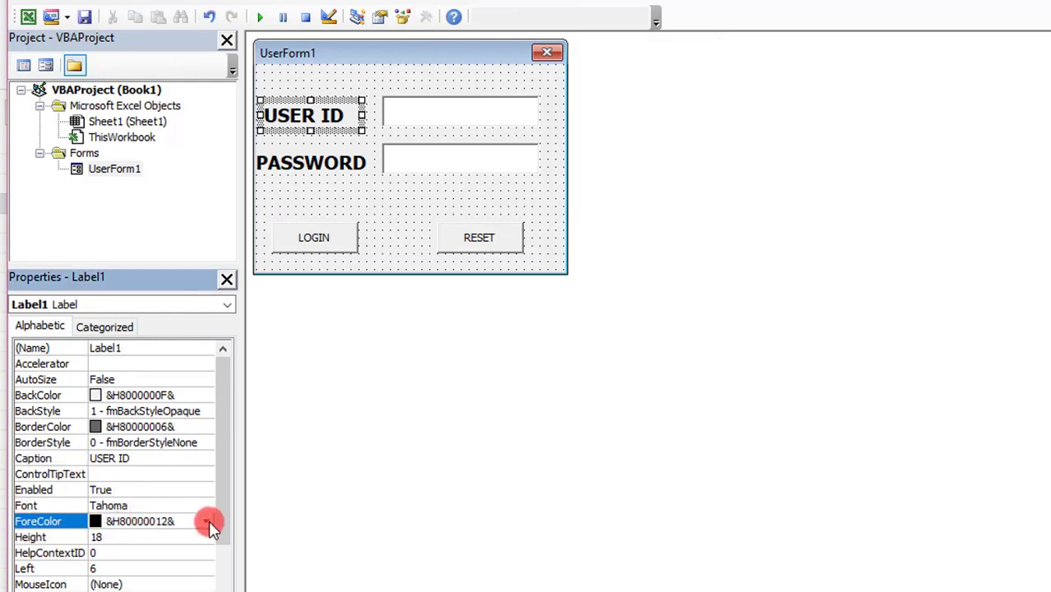
{"action": "left_click", "coordinate": [208, 524]}
{"action": "left_click", "coordinate": [94, 541]}
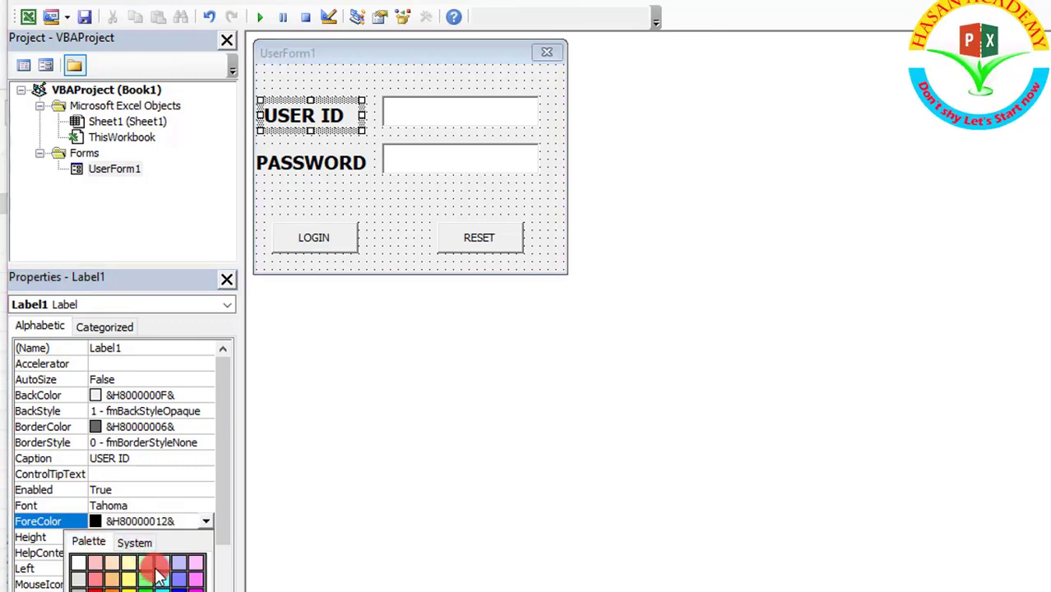
{"action": "left_click", "coordinate": [178, 581]}
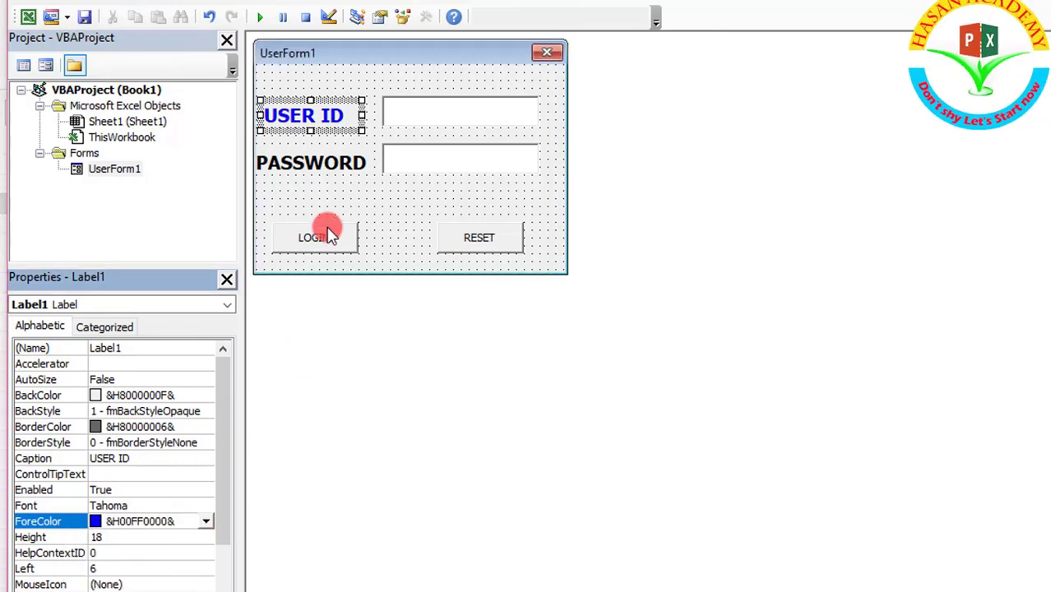
Step: Set the PASSWORD label's ForeColor to the same blue
{"action": "left_click", "coordinate": [314, 165]}
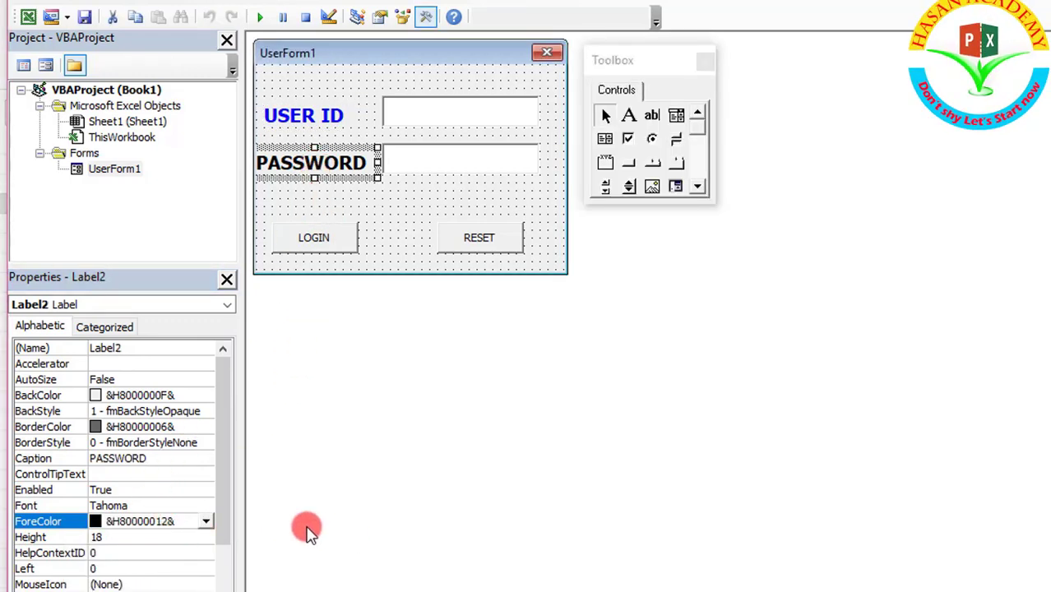
{"action": "left_click", "coordinate": [206, 524]}
{"action": "left_click", "coordinate": [88, 542]}
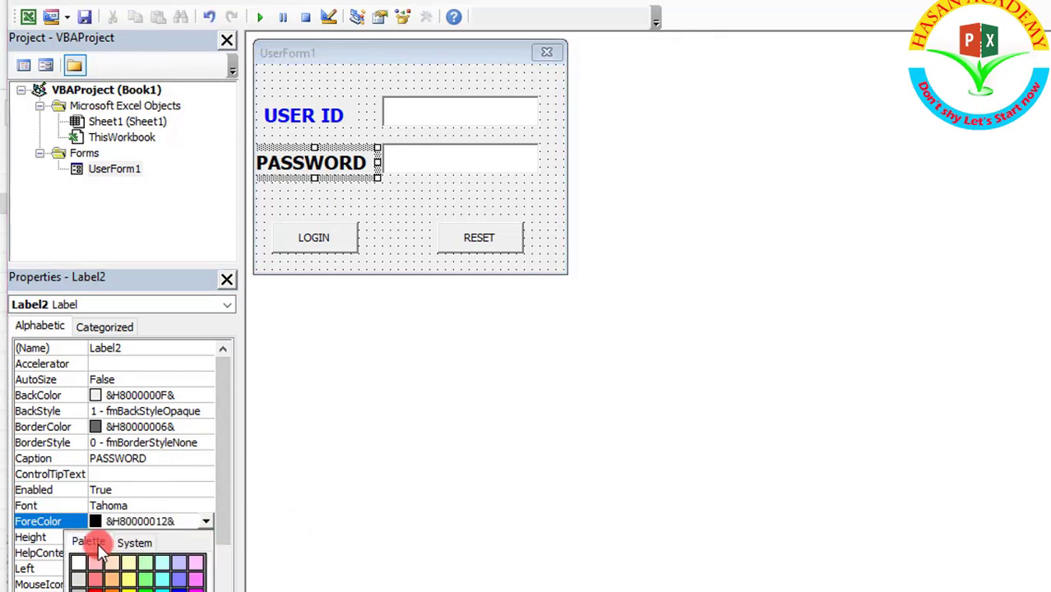
{"action": "left_click", "coordinate": [191, 582]}
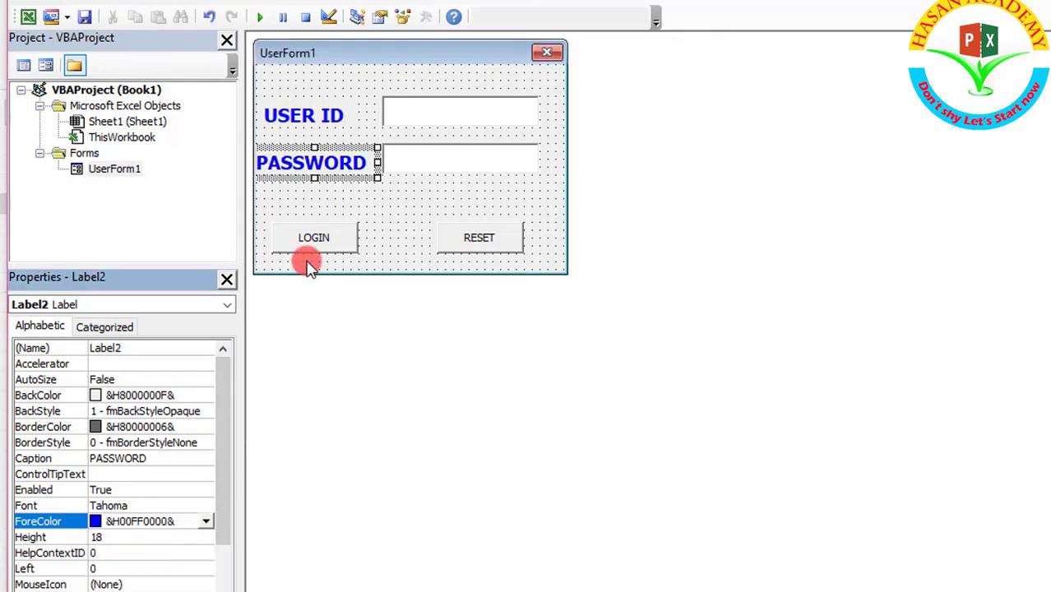
{"action": "left_click", "coordinate": [317, 229]}
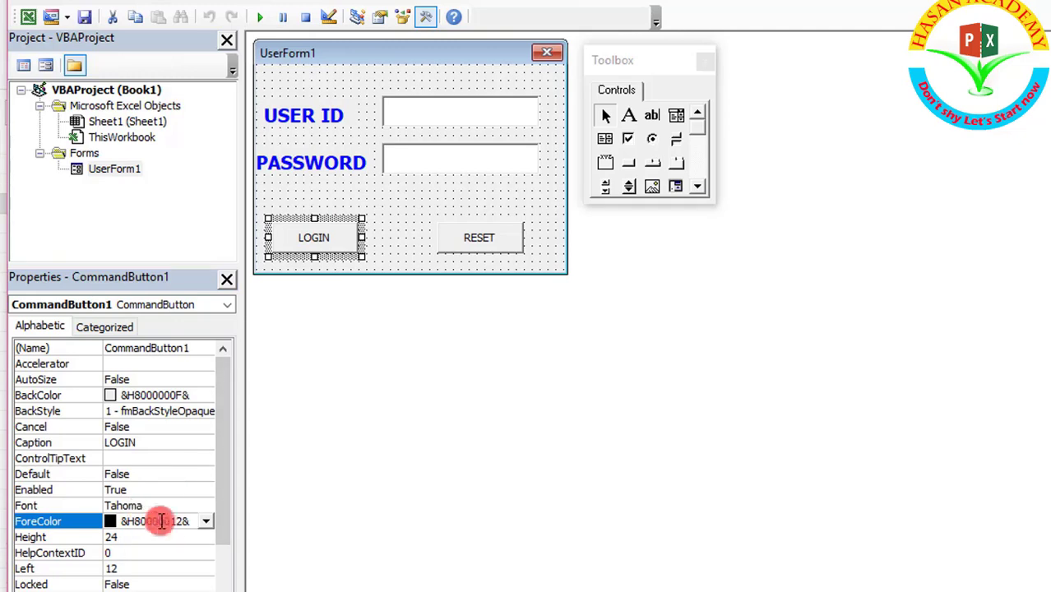
Step: Make the LOGIN button caption red from the Palette, with a Bold 12 font
{"action": "left_click", "coordinate": [208, 521]}
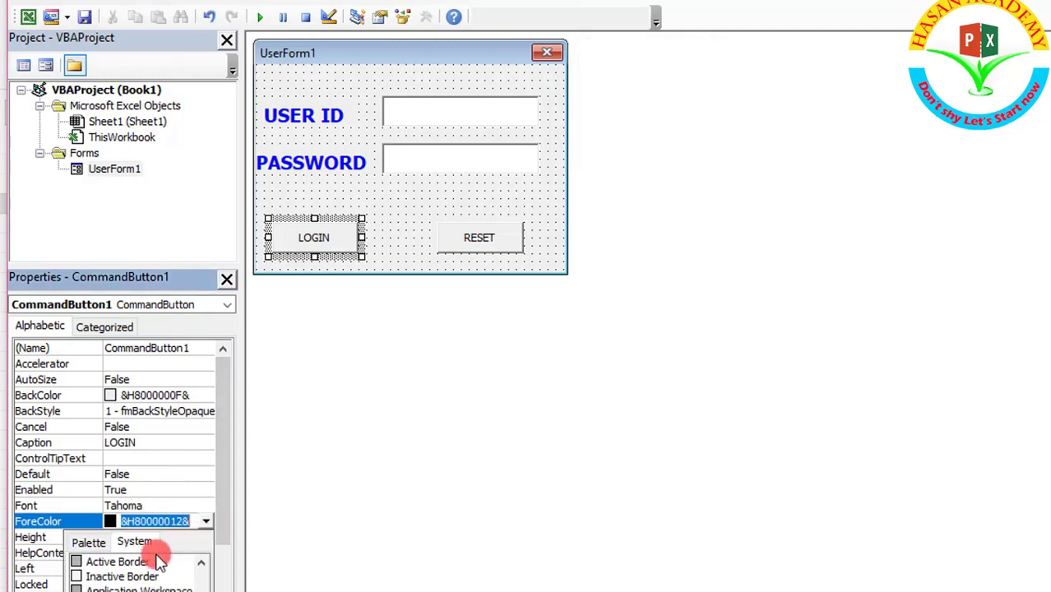
{"action": "left_click", "coordinate": [87, 543]}
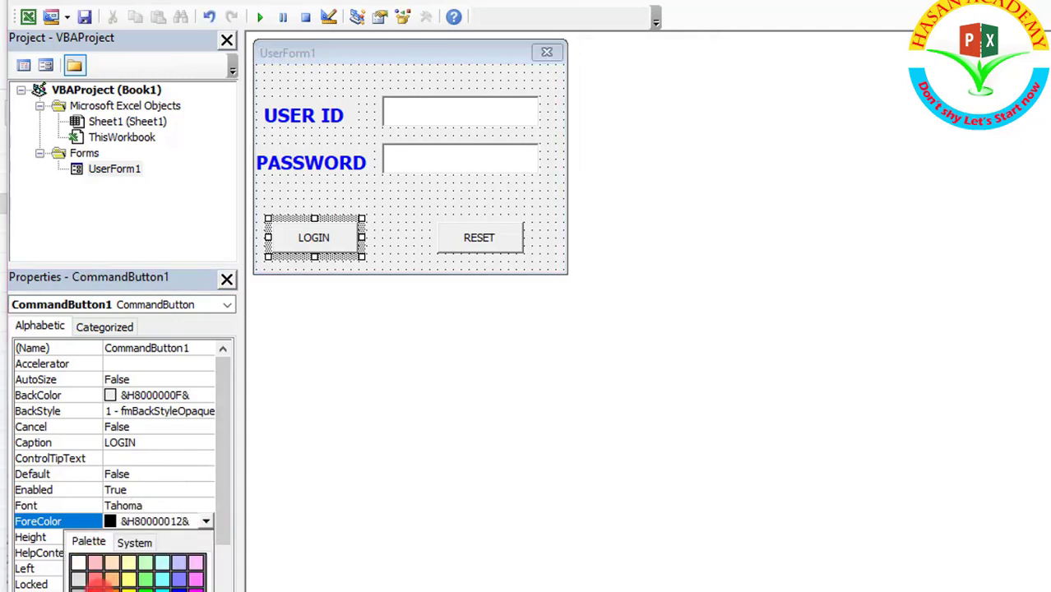
{"action": "left_click", "coordinate": [92, 586]}
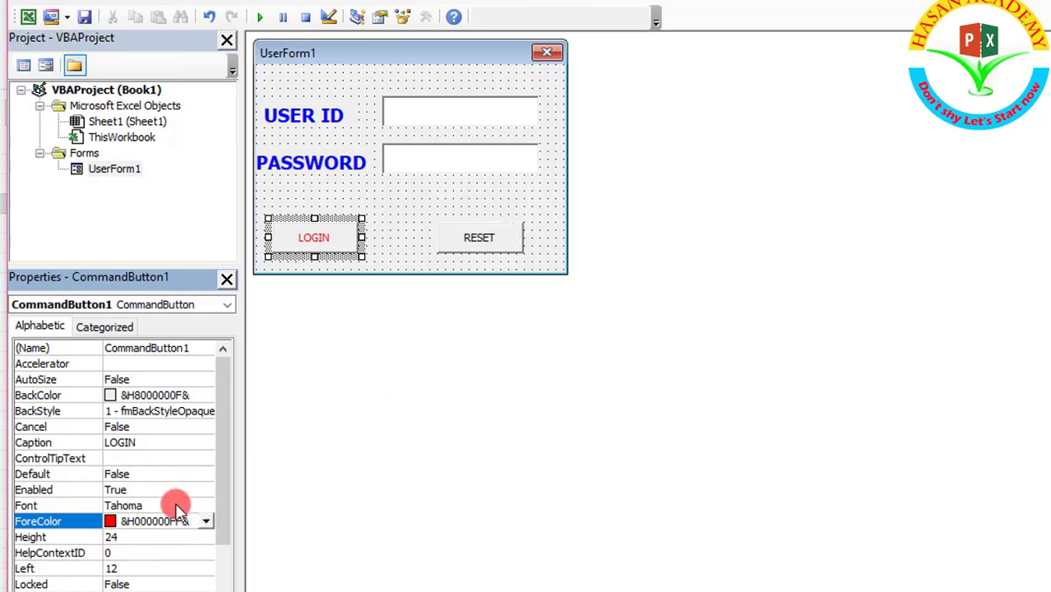
{"action": "left_click", "coordinate": [174, 505]}
{"action": "left_click", "coordinate": [204, 505]}
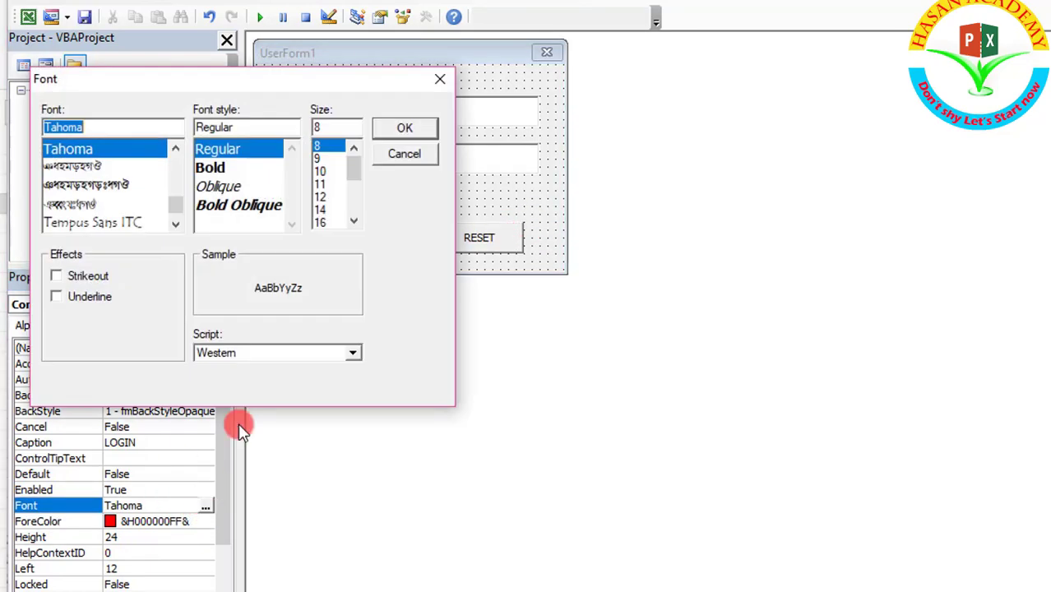
{"action": "left_click", "coordinate": [223, 172]}
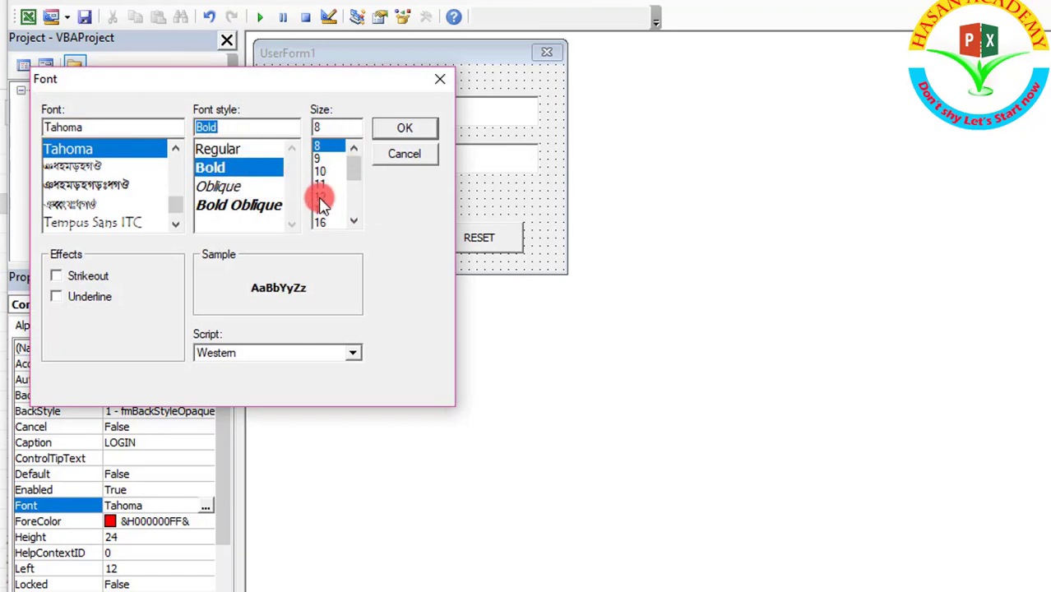
{"action": "left_click", "coordinate": [320, 200]}
{"action": "left_click", "coordinate": [412, 125]}
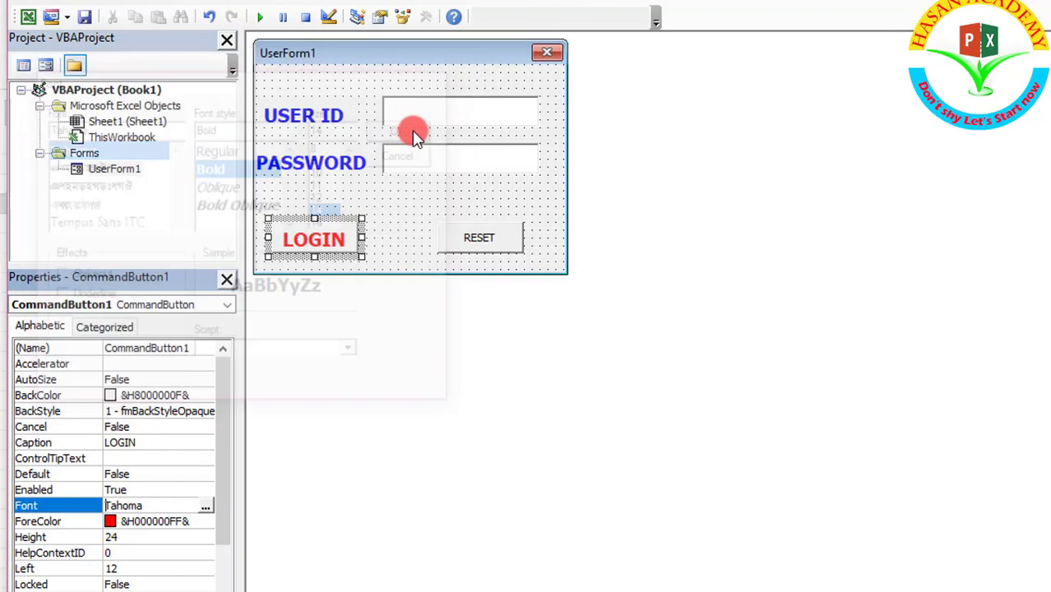
Step: Give the RESET caption a Bold 14 font and a magenta ForeColor, after trying green
{"action": "left_click", "coordinate": [450, 236]}
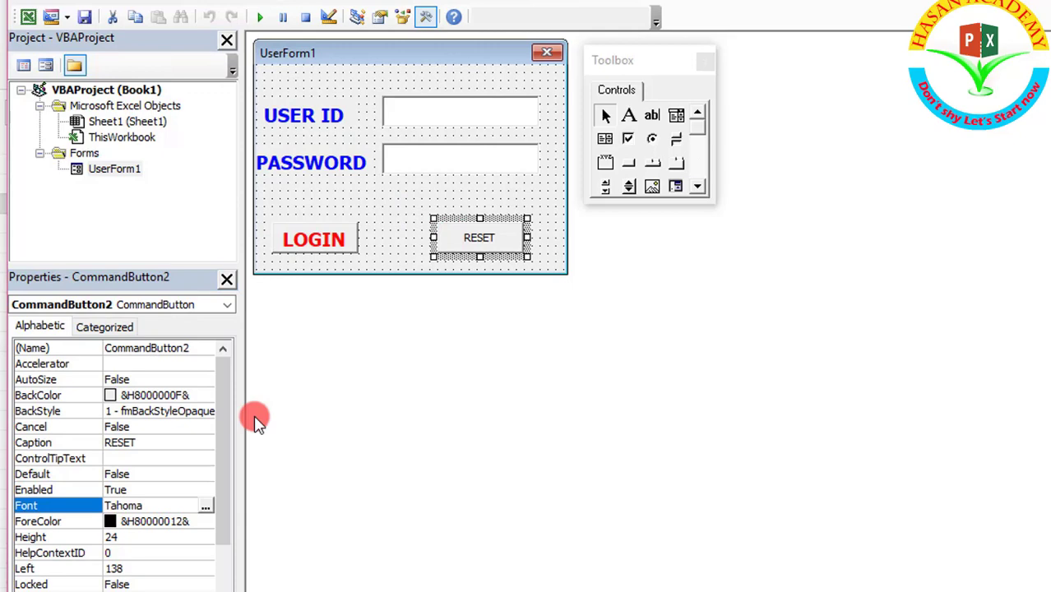
{"action": "left_click", "coordinate": [205, 505]}
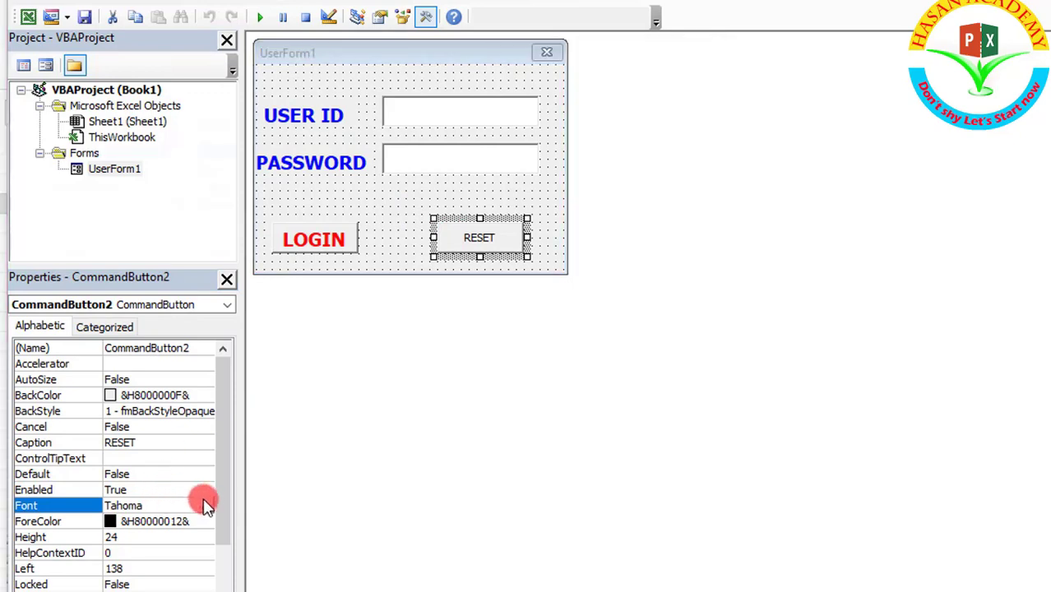
{"action": "left_click", "coordinate": [223, 166]}
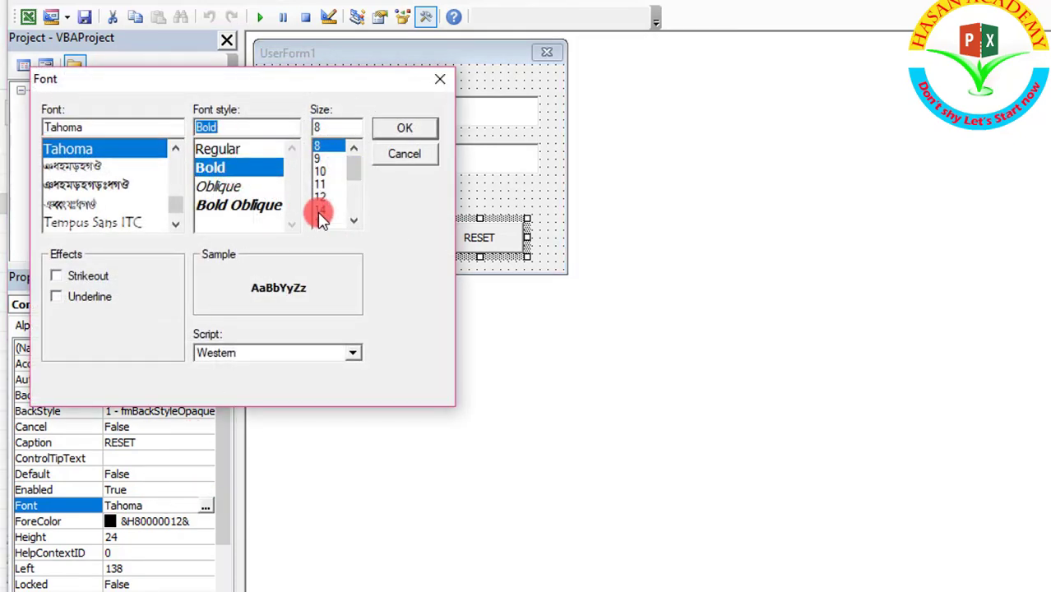
{"action": "left_click", "coordinate": [323, 210]}
{"action": "left_click", "coordinate": [403, 132]}
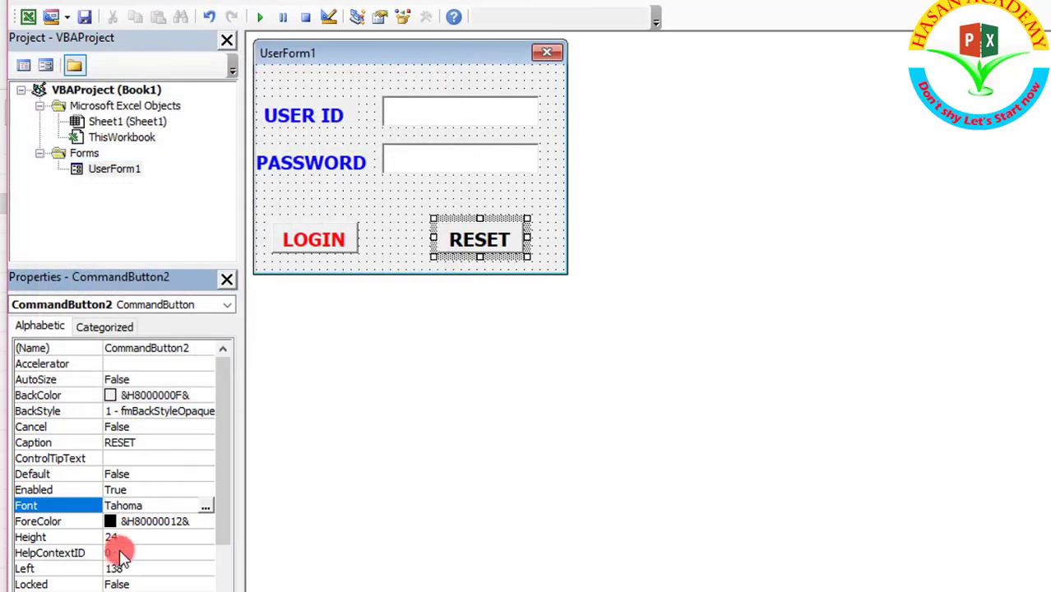
{"action": "left_click", "coordinate": [152, 521]}
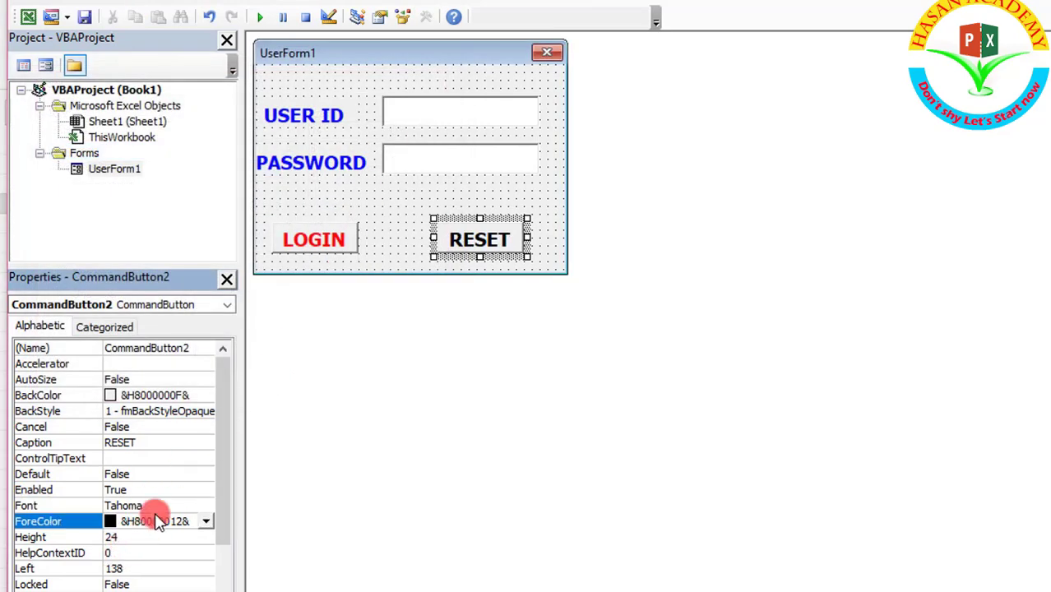
{"action": "left_click", "coordinate": [205, 523]}
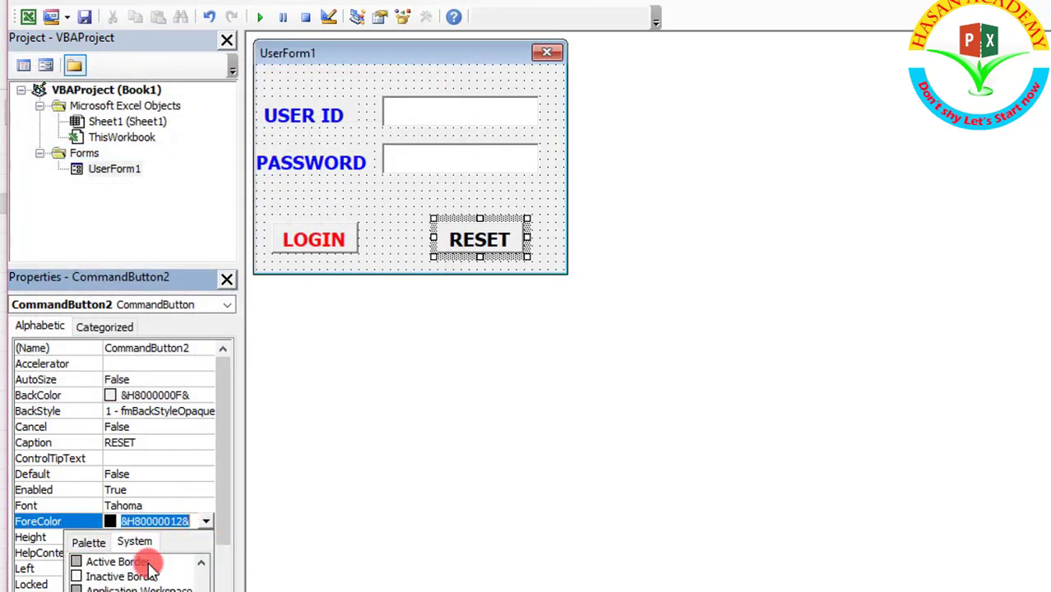
{"action": "left_click", "coordinate": [88, 541]}
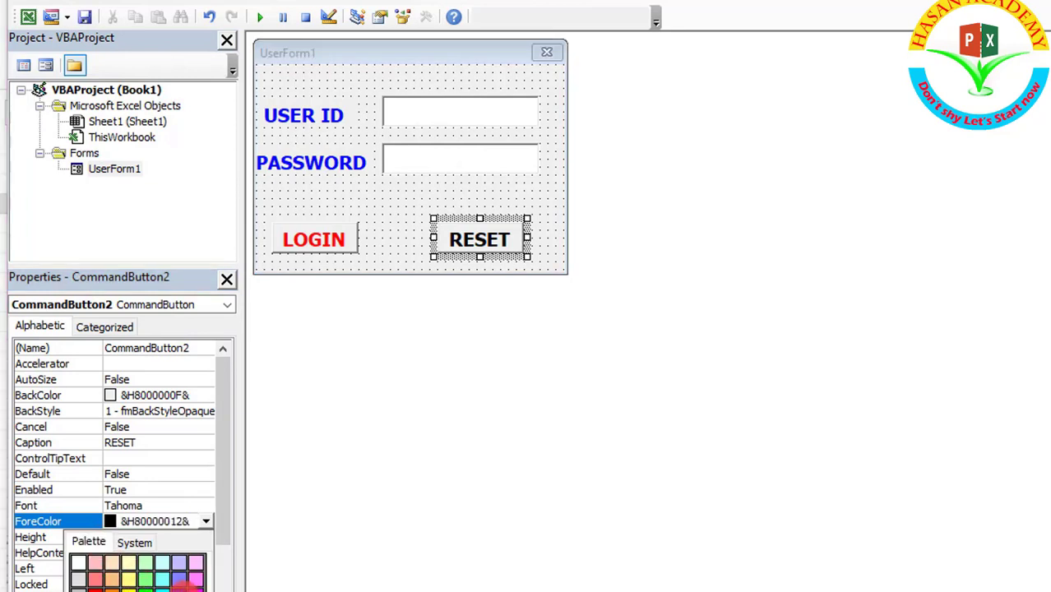
{"action": "left_click", "coordinate": [145, 582]}
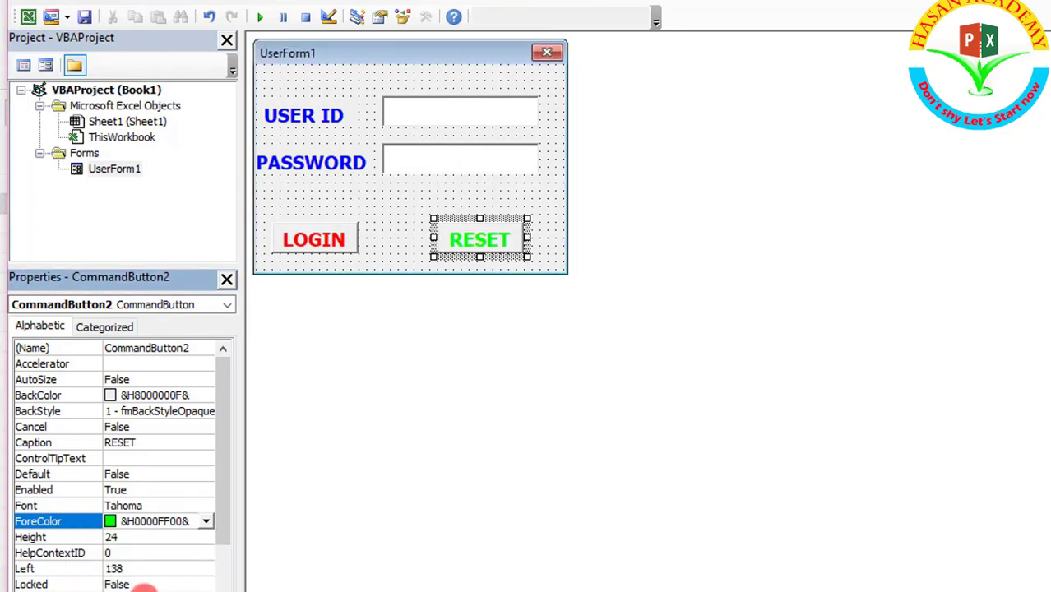
{"action": "left_click", "coordinate": [206, 523]}
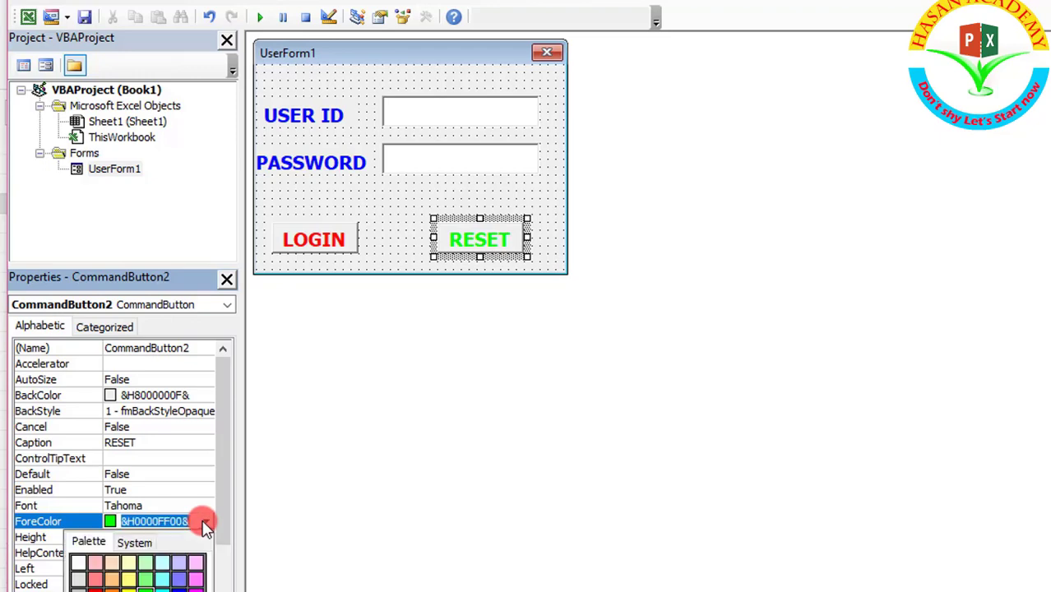
{"action": "left_click", "coordinate": [193, 582]}
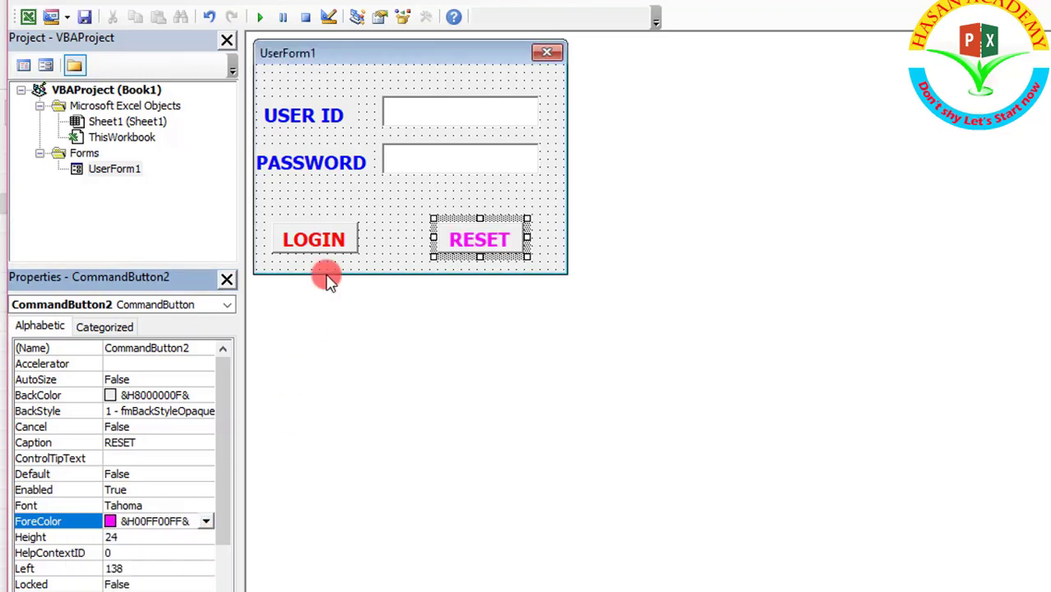
{"action": "left_click", "coordinate": [397, 195]}
{"action": "left_click", "coordinate": [263, 18]}
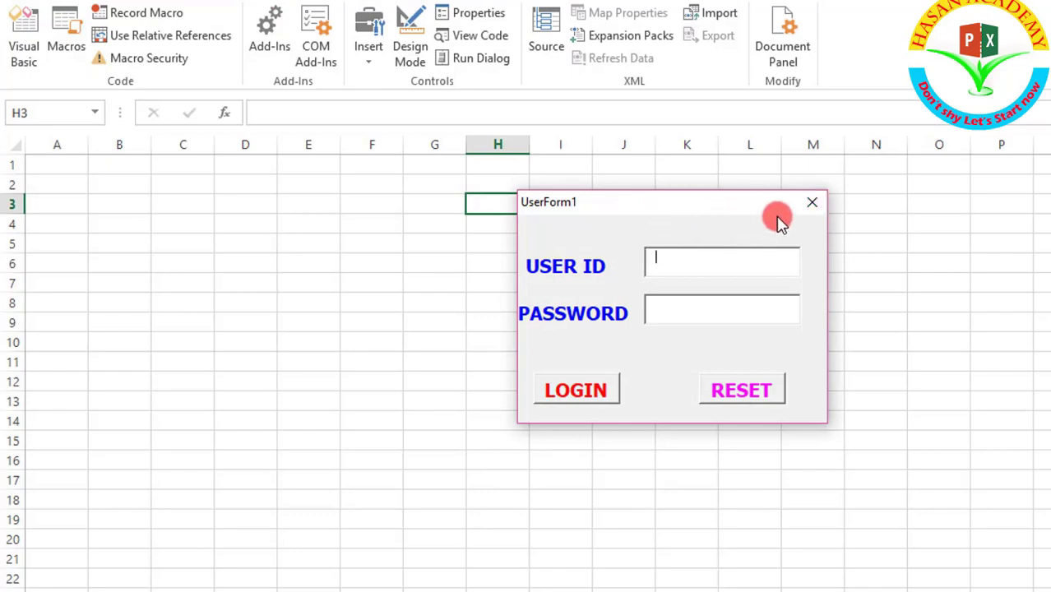
{"action": "left_click", "coordinate": [811, 204]}
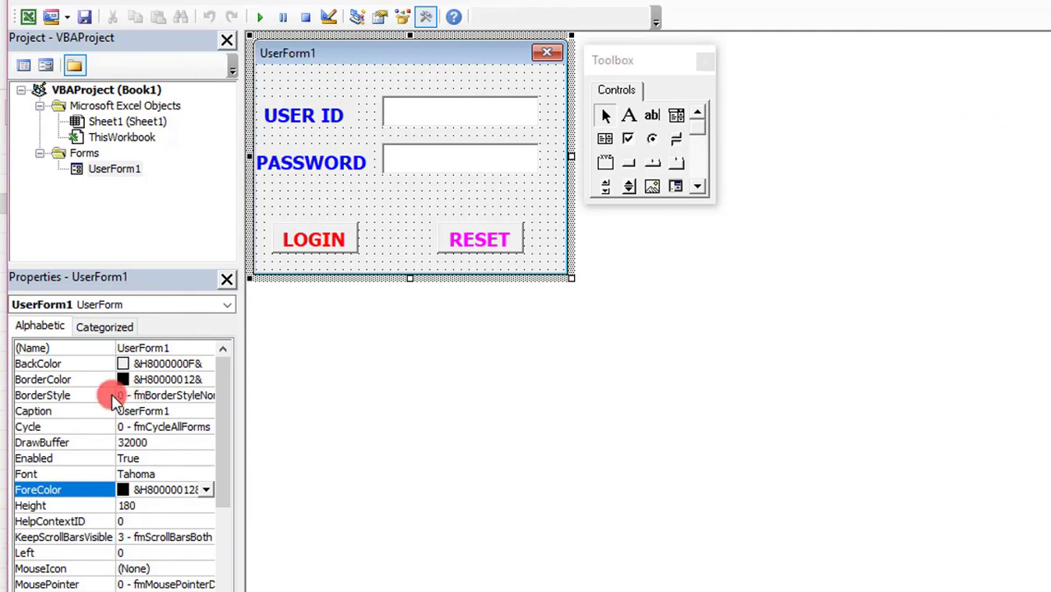
Step: Set UserForm1's BackColor to yellow from the Palette, after briefly trying green
{"action": "left_click", "coordinate": [150, 365]}
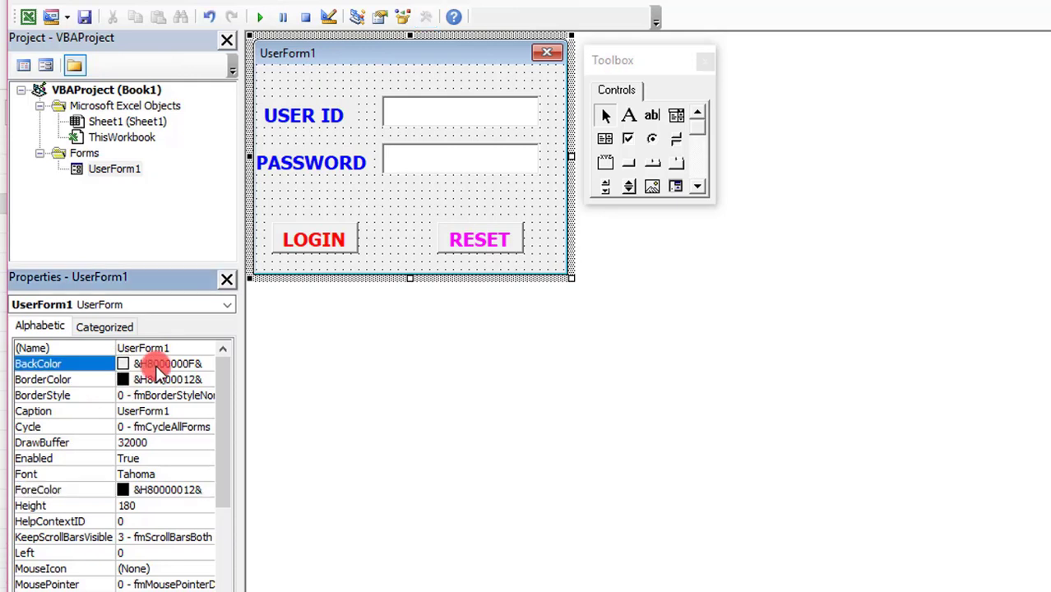
{"action": "left_click", "coordinate": [207, 368]}
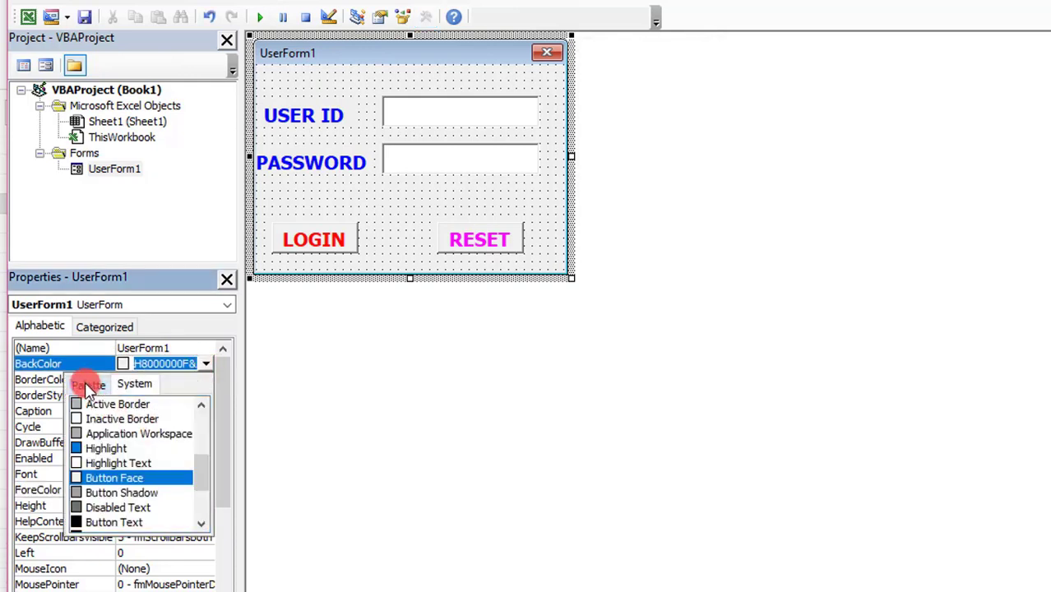
{"action": "left_click", "coordinate": [88, 383]}
{"action": "left_click", "coordinate": [146, 440]}
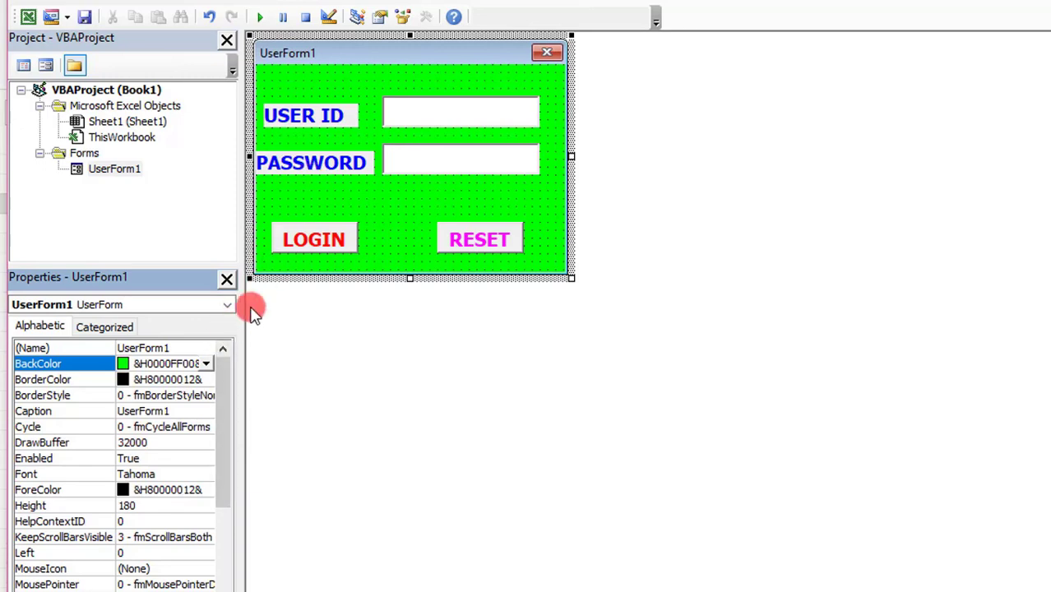
{"action": "left_click", "coordinate": [206, 367]}
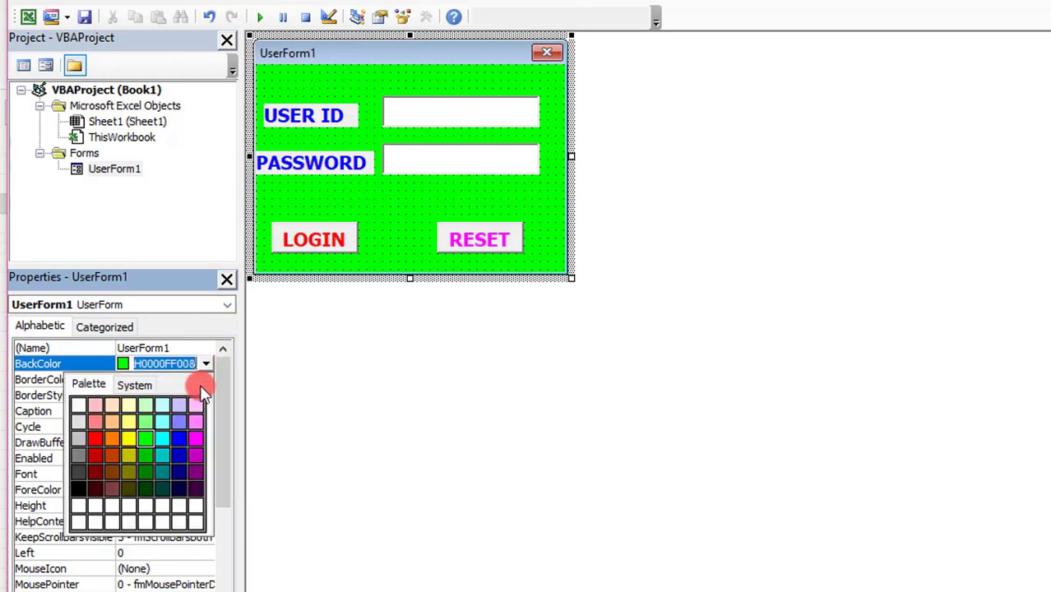
{"action": "left_click", "coordinate": [129, 436]}
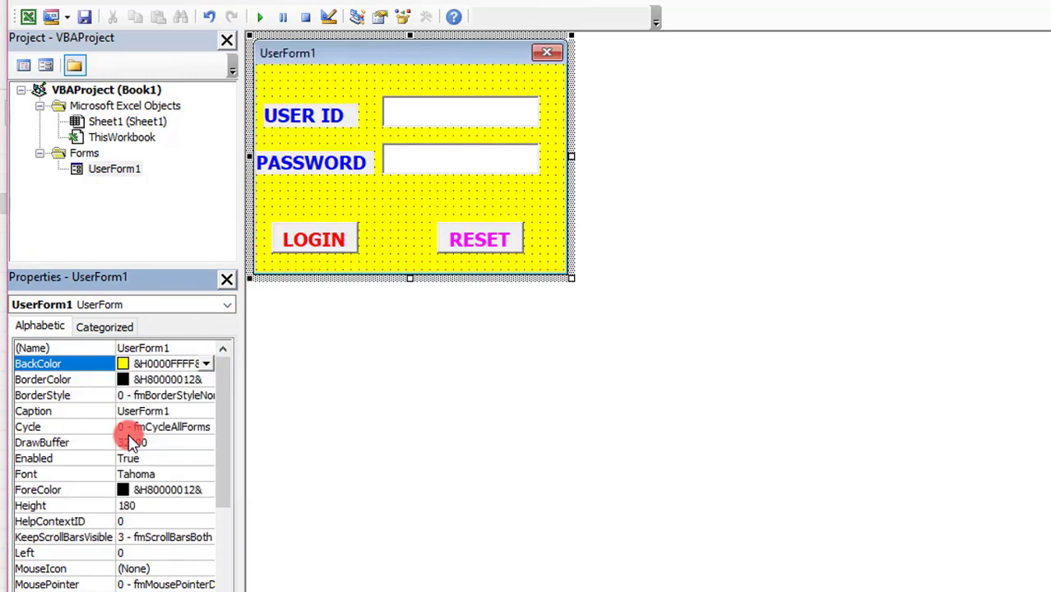
{"action": "left_click", "coordinate": [260, 17]}
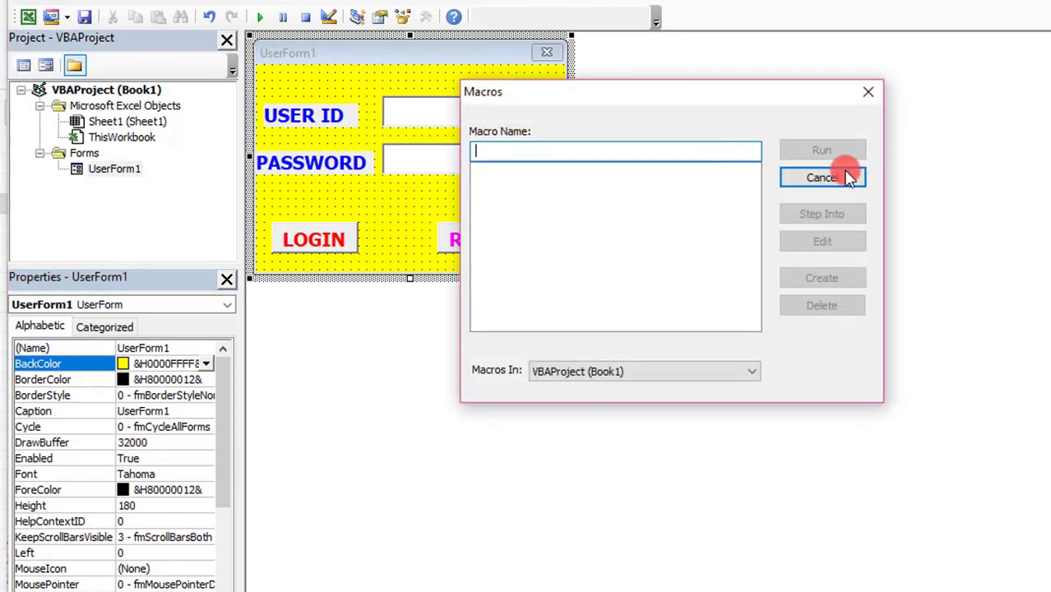
{"action": "left_click", "coordinate": [802, 171]}
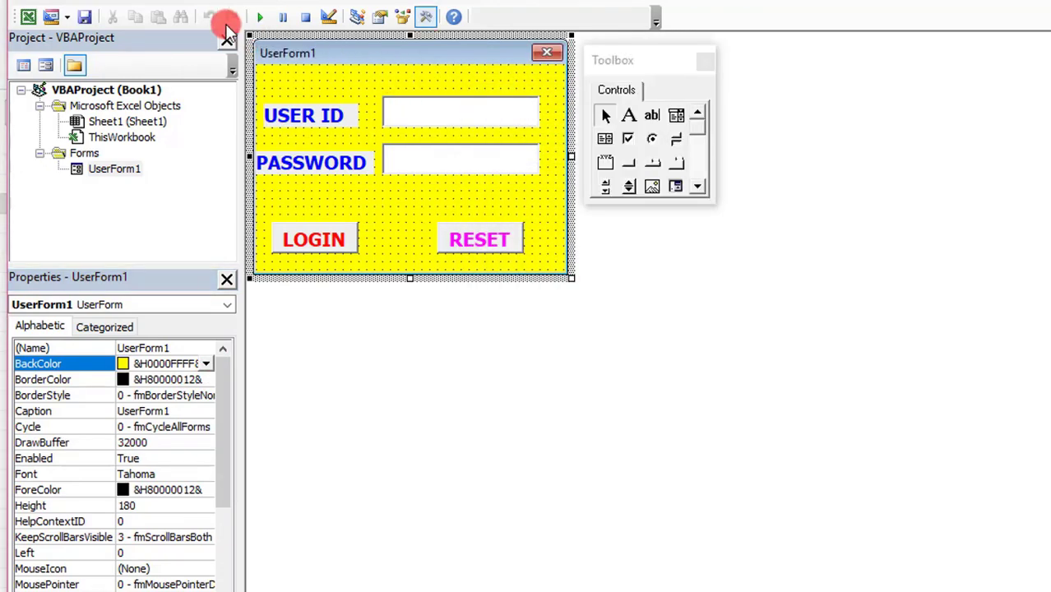
{"action": "left_click", "coordinate": [260, 17]}
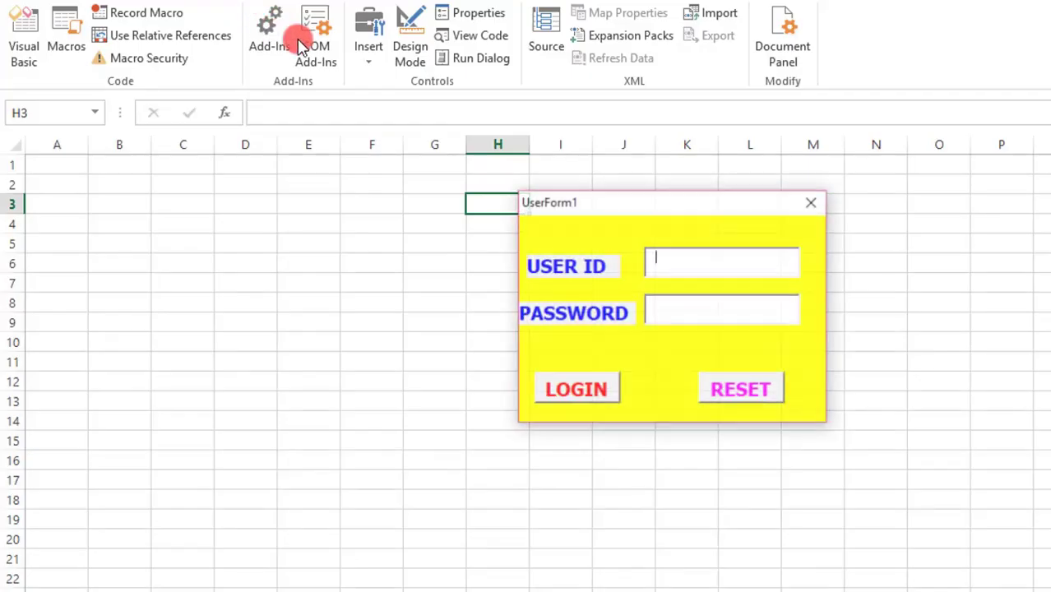
{"action": "left_click", "coordinate": [808, 204]}
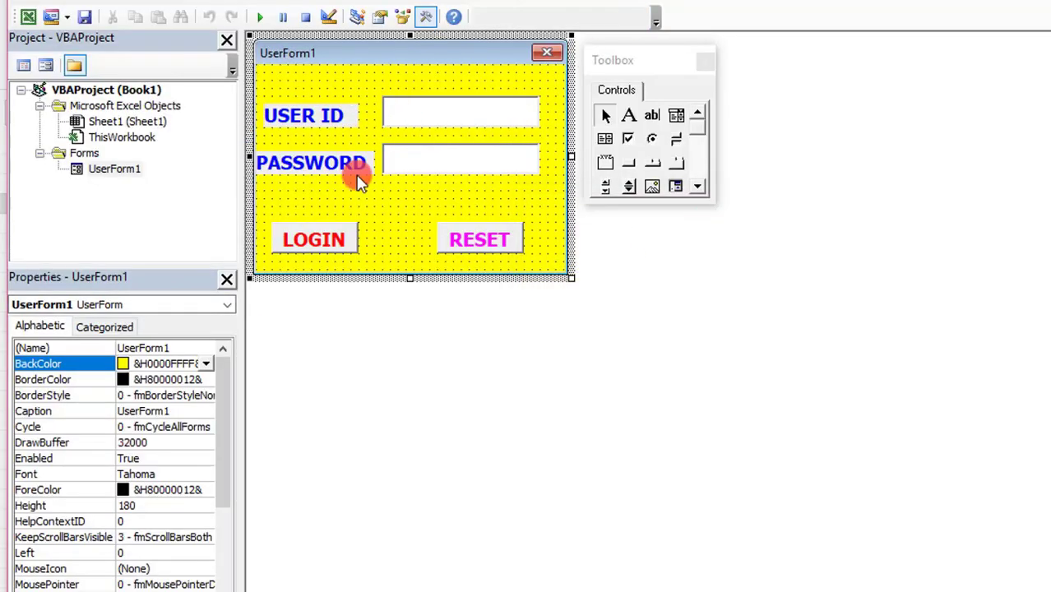
Step: Set the BackColor of the USER ID and PASSWORD labels to yellow from the Palette
{"action": "left_click", "coordinate": [336, 120]}
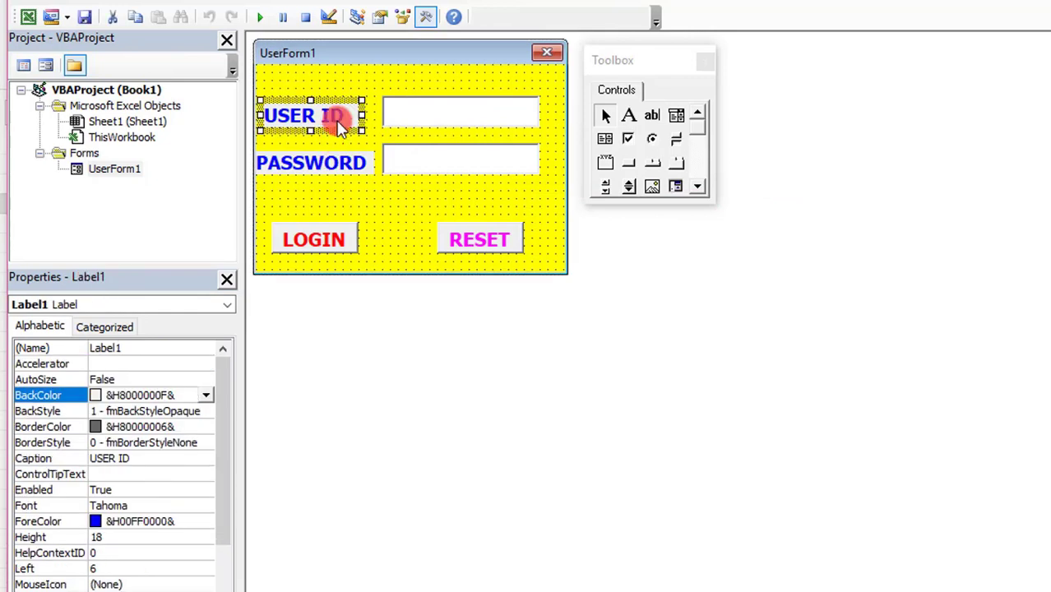
{"action": "left_click", "coordinate": [319, 172]}
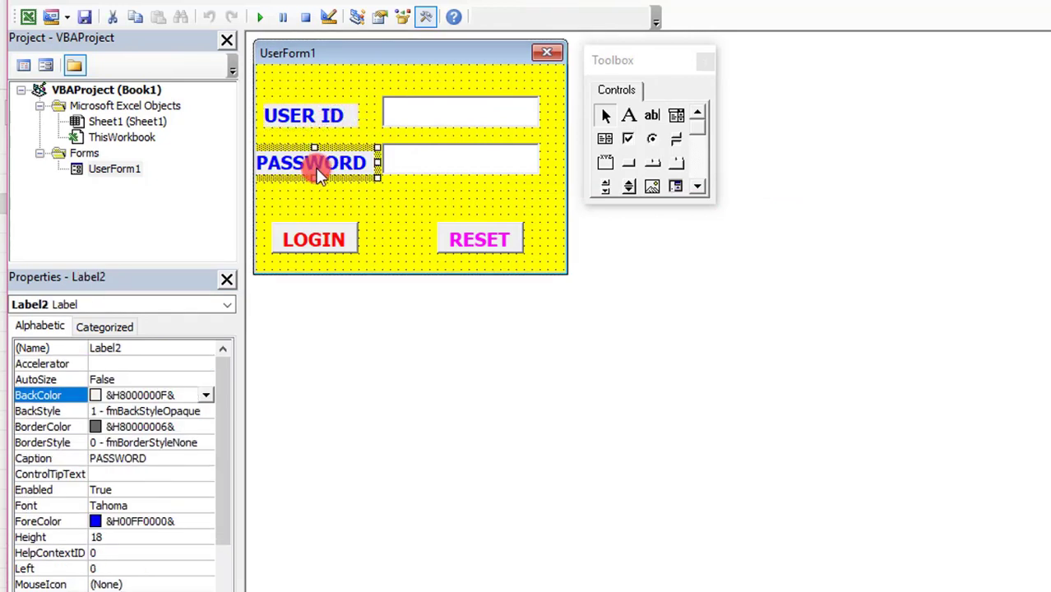
{"action": "left_click", "coordinate": [324, 119]}
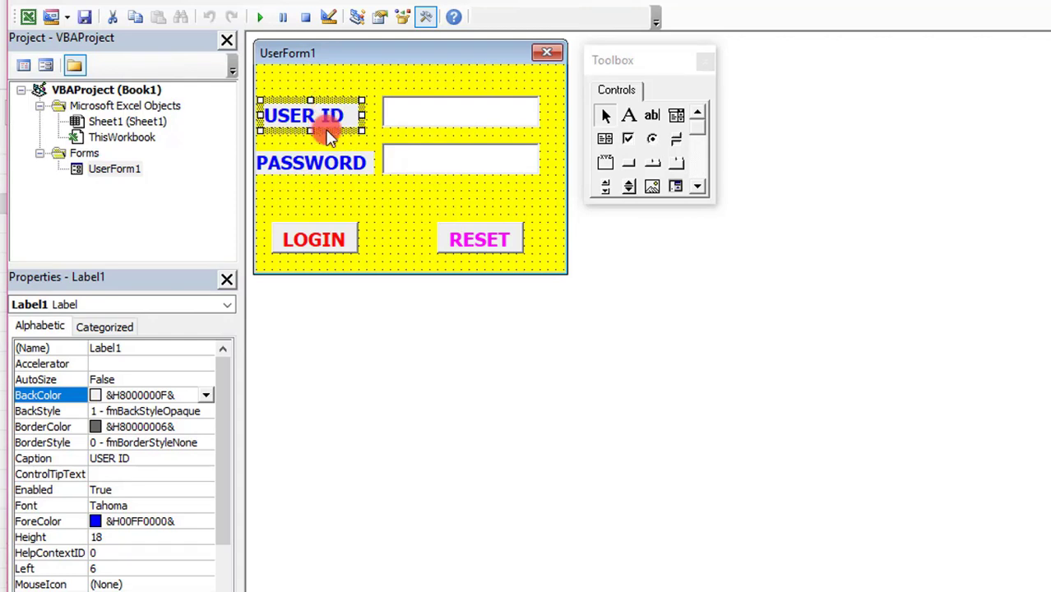
{"action": "left_click", "coordinate": [205, 396]}
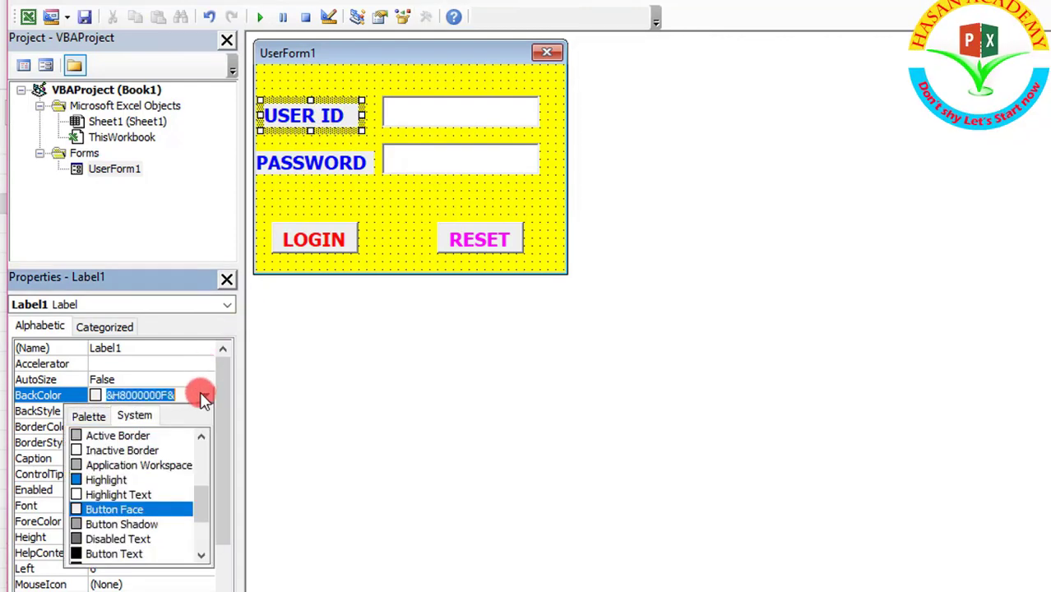
{"action": "left_click", "coordinate": [89, 417]}
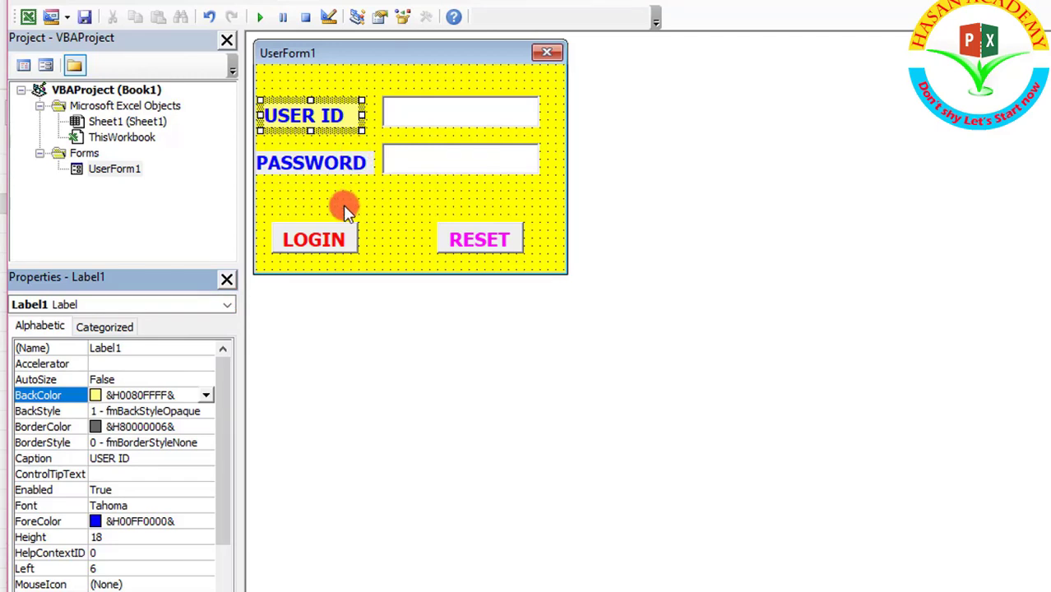
{"action": "left_click", "coordinate": [341, 163]}
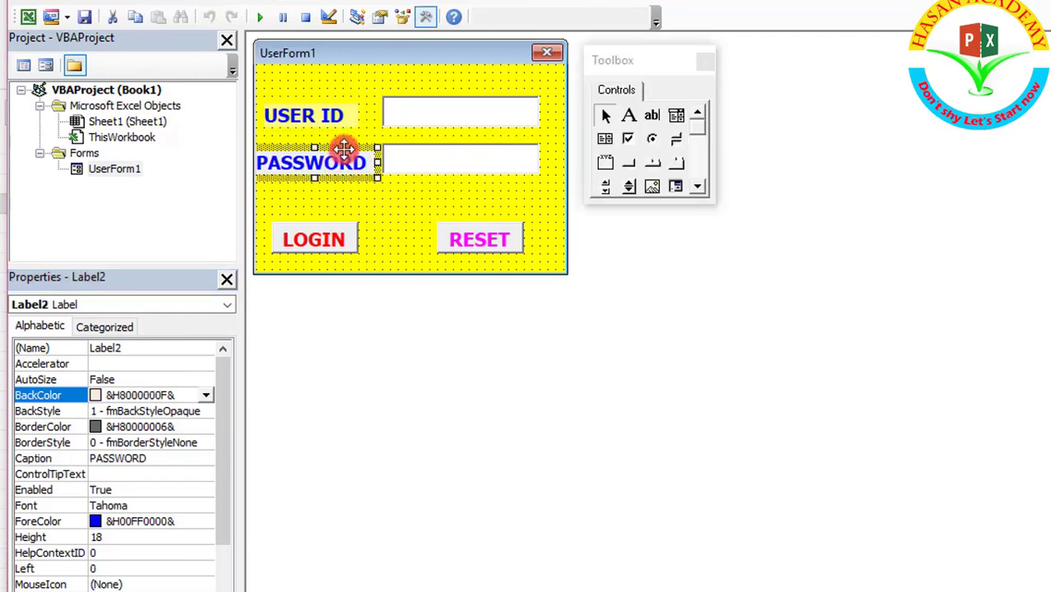
{"action": "left_click", "coordinate": [205, 395]}
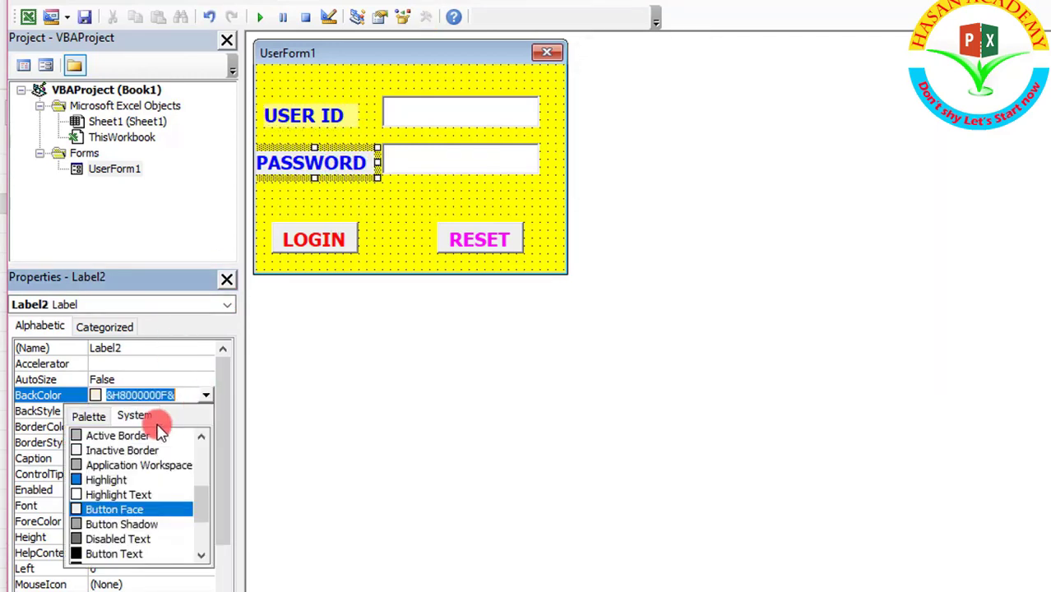
{"action": "left_click", "coordinate": [89, 416]}
{"action": "left_click", "coordinate": [300, 244]}
Step: Test-run the login form over the worksheet and close it
{"action": "left_click", "coordinate": [392, 191]}
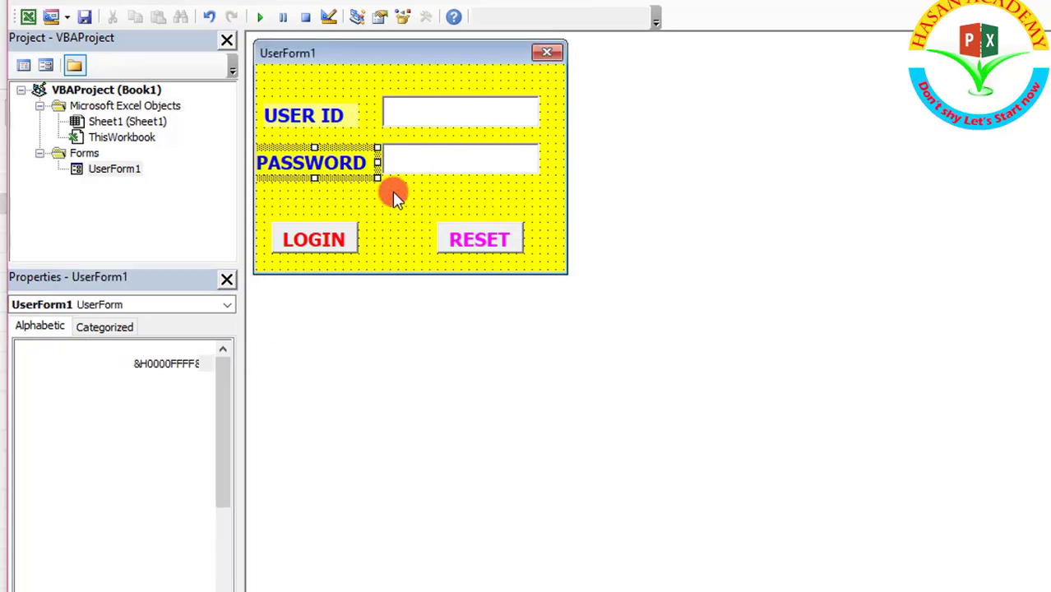
{"action": "left_click", "coordinate": [259, 18]}
{"action": "left_click", "coordinate": [258, 18]}
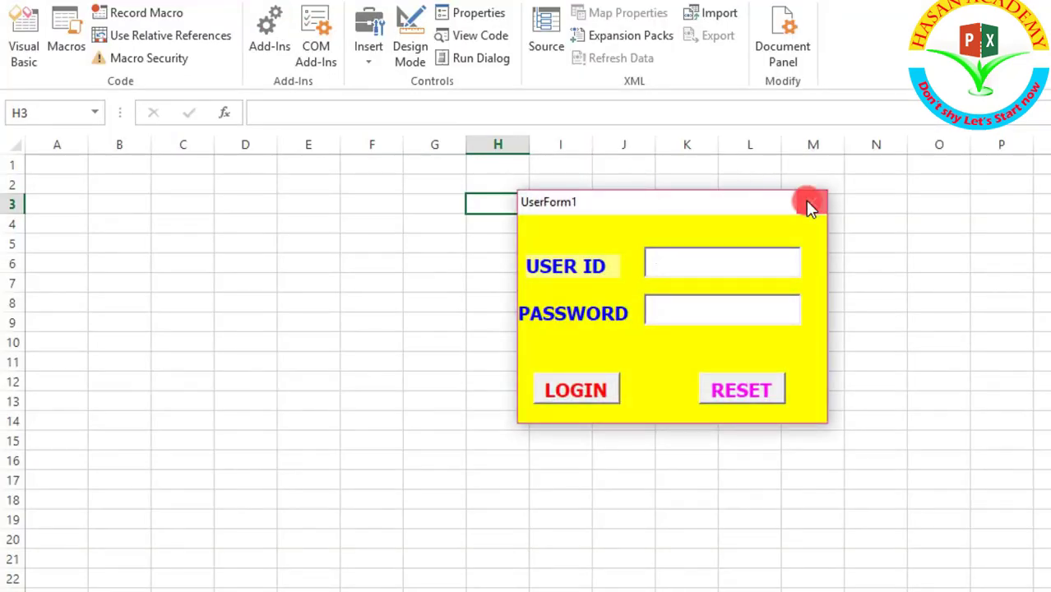
{"action": "left_click", "coordinate": [810, 204]}
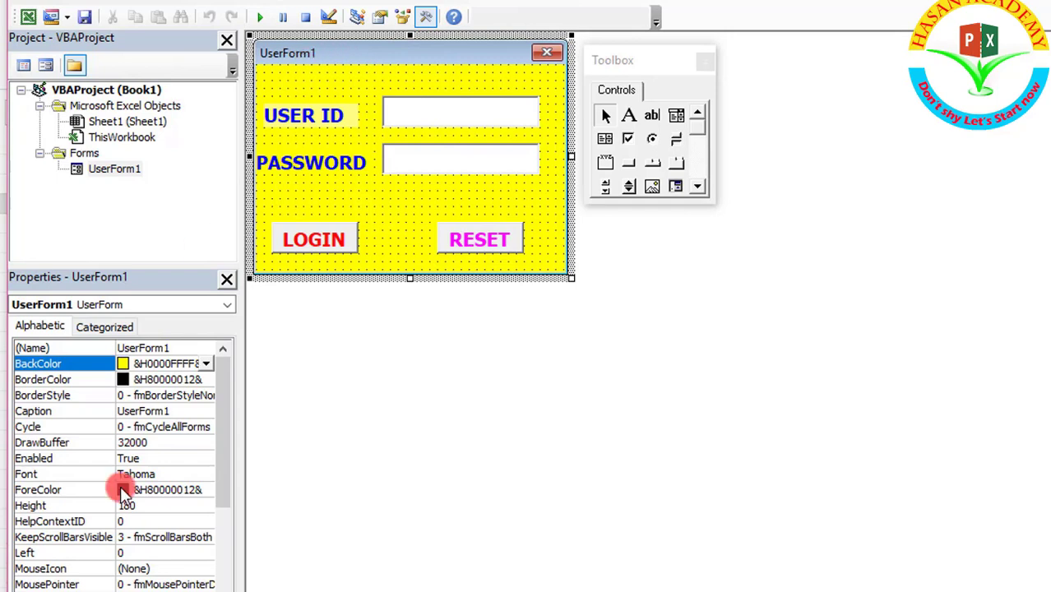
Step: Replace the form's Caption 'UserForm1' with 'HASAN ACADMEY'
{"action": "left_click", "coordinate": [174, 410]}
{"action": "left_click_drag", "start_coordinate": [175, 414], "coordinate": [111, 414]}
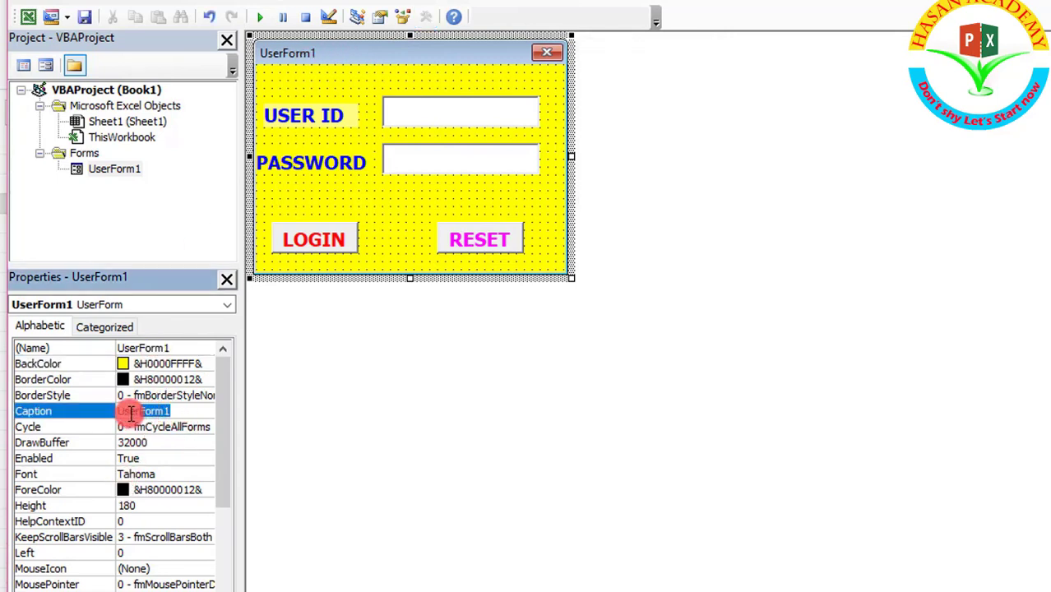
{"action": "type", "text": "HASAN ACADMEY"}
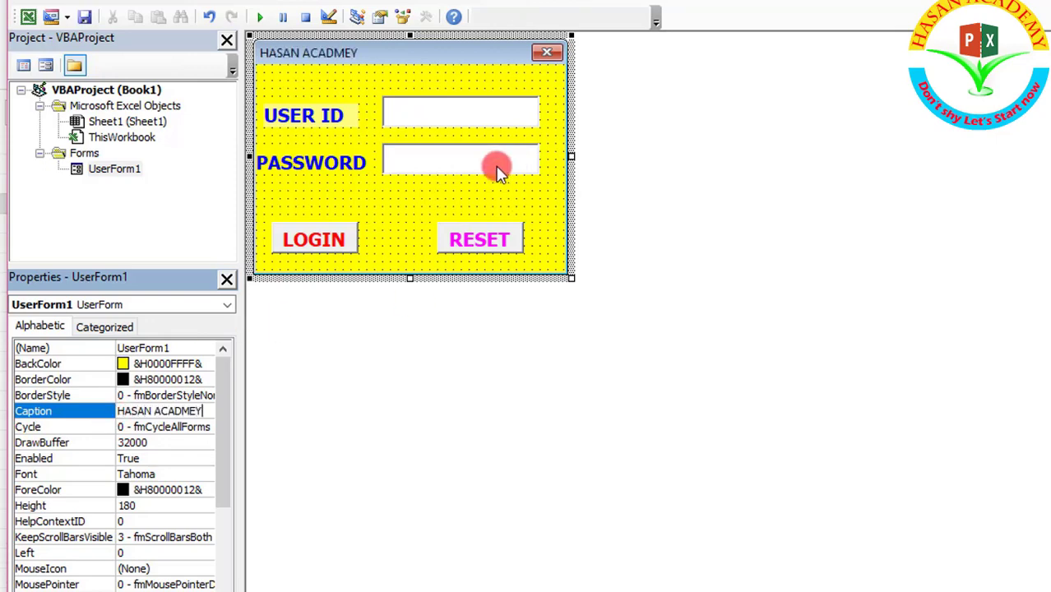
{"action": "left_click", "coordinate": [395, 198]}
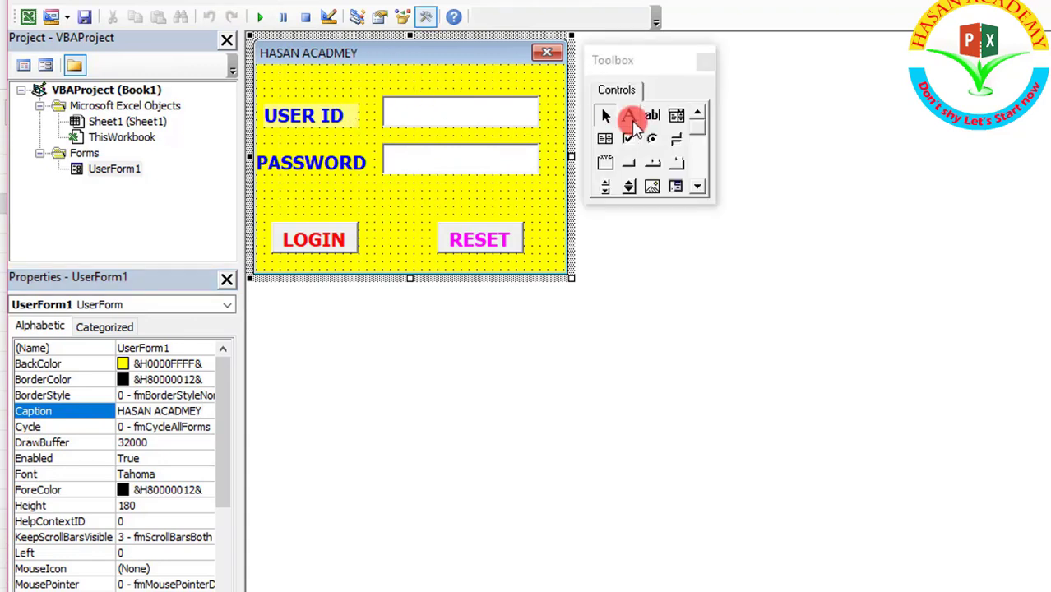
Step: Draw a new label across the top of the form and caption it 'LOGNIN SCREEN'
{"action": "left_click", "coordinate": [629, 116]}
{"action": "left_click_drag", "start_coordinate": [272, 73], "coordinate": [507, 93]}
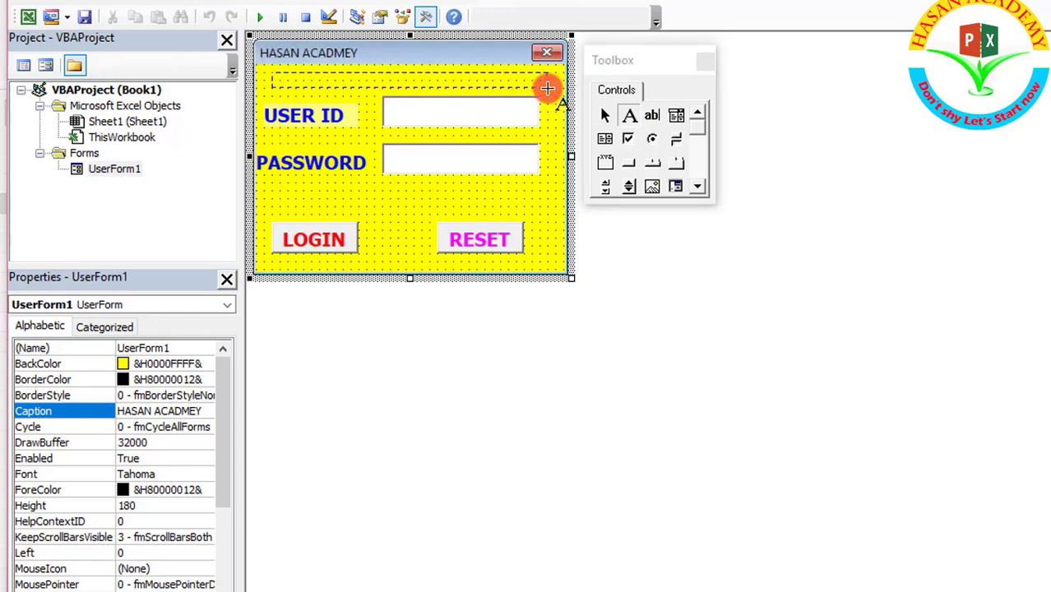
{"action": "left_click_drag", "start_coordinate": [508, 92], "coordinate": [550, 88]}
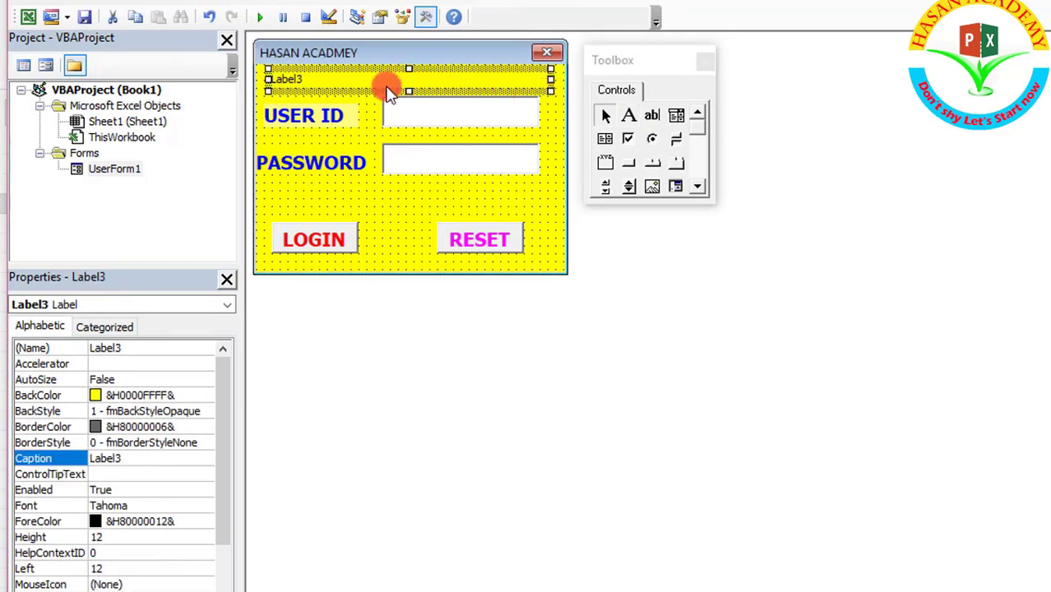
{"action": "left_click", "coordinate": [139, 459]}
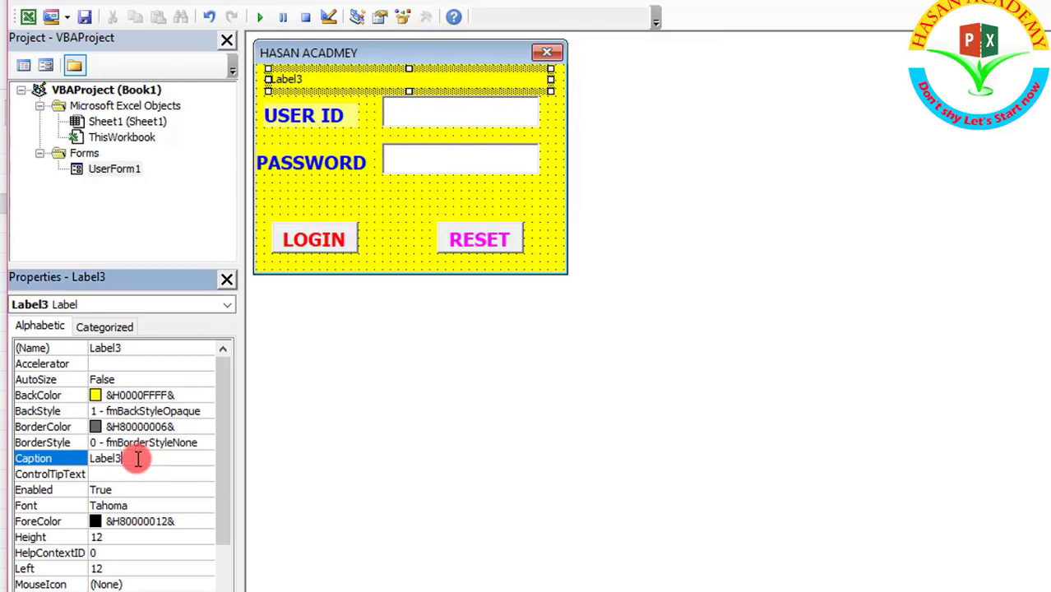
{"action": "left_click", "coordinate": [68, 457]}
{"action": "type", "text": "LG"}
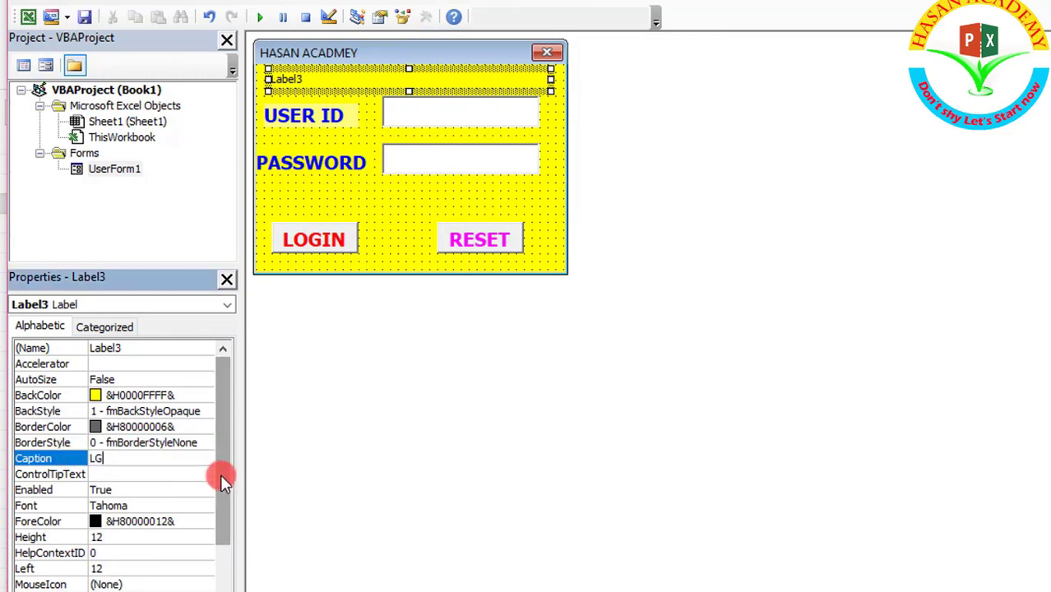
{"action": "type", "text": "P"}
{"action": "key", "text": "BackSpace"}
{"action": "key", "text": "BackSpace"}
{"action": "type", "text": "OGNIN "}
{"action": "type", "text": "SCREE"}
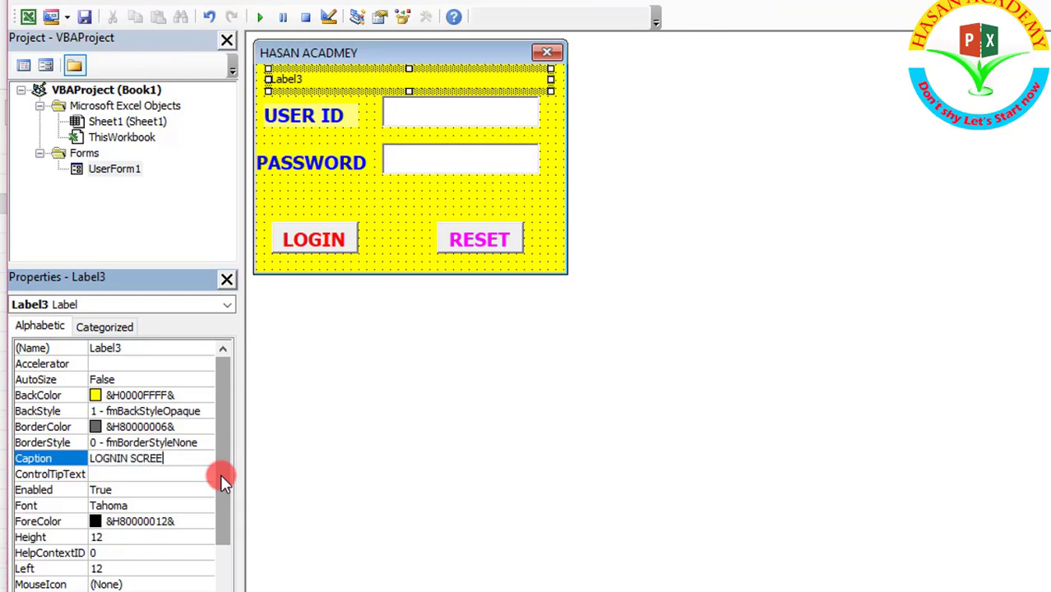
{"action": "type", "text": "N"}
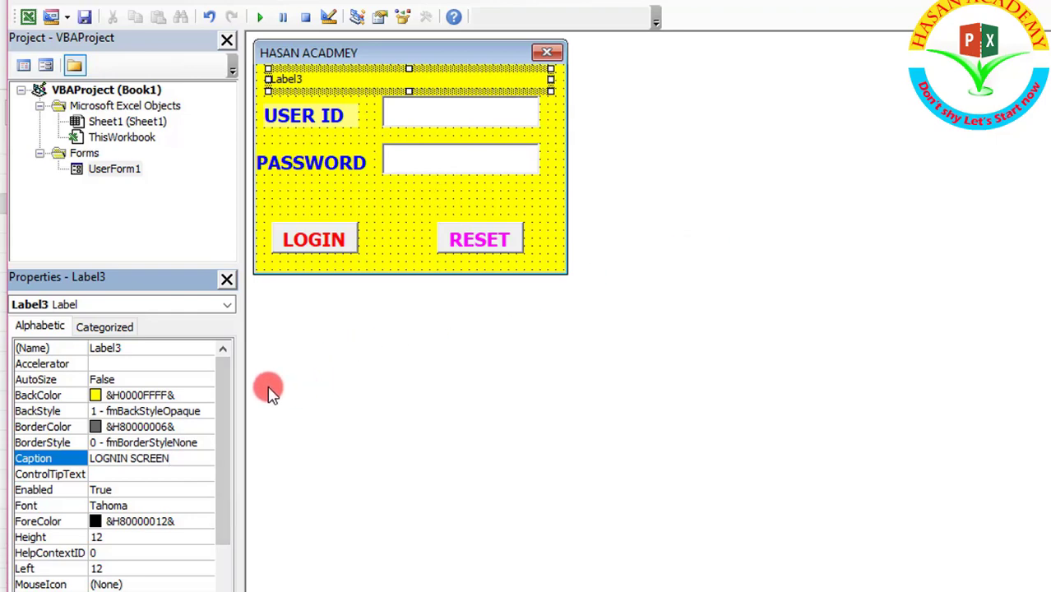
{"action": "left_click", "coordinate": [362, 199]}
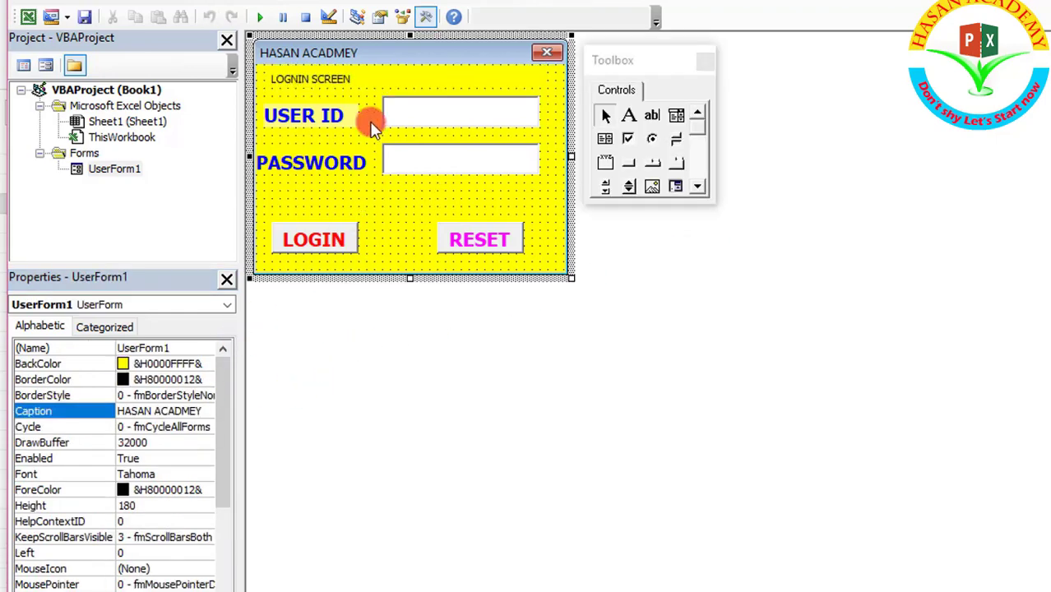
{"action": "left_click", "coordinate": [314, 76]}
{"action": "left_click_drag", "start_coordinate": [218, 442], "coordinate": [216, 576]}
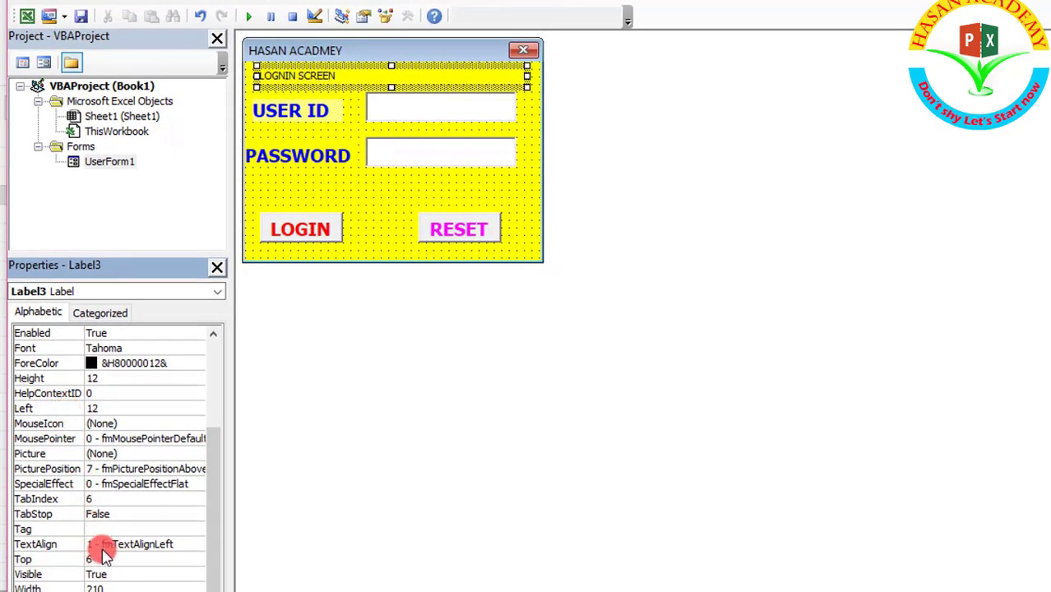
Step: Centre the heading text and set its font to Bold size 20
{"action": "left_click", "coordinate": [91, 545]}
{"action": "left_click", "coordinate": [196, 546]}
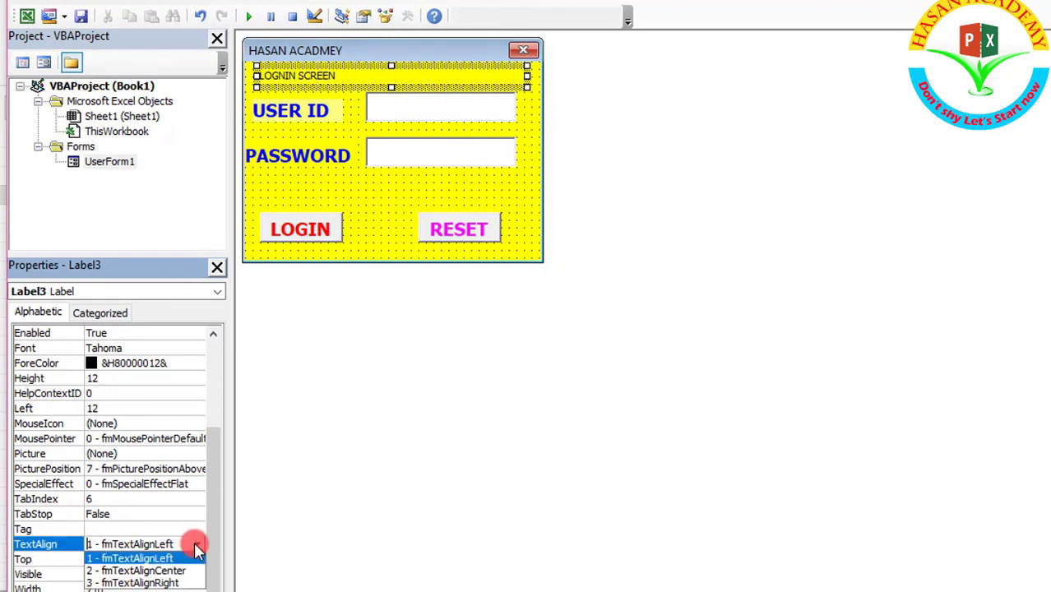
{"action": "left_click", "coordinate": [140, 571]}
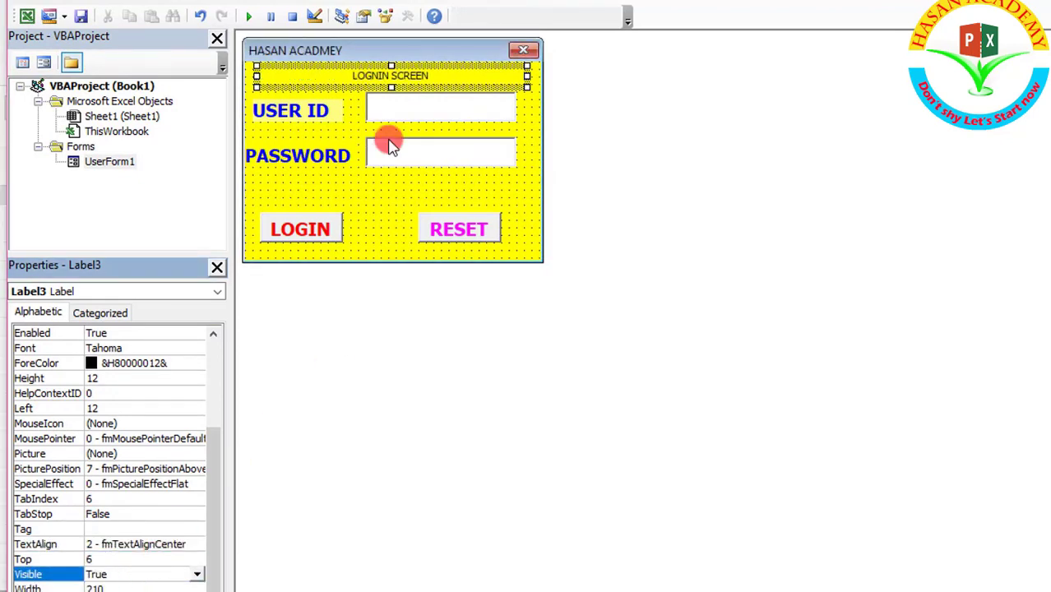
{"action": "left_click", "coordinate": [141, 349]}
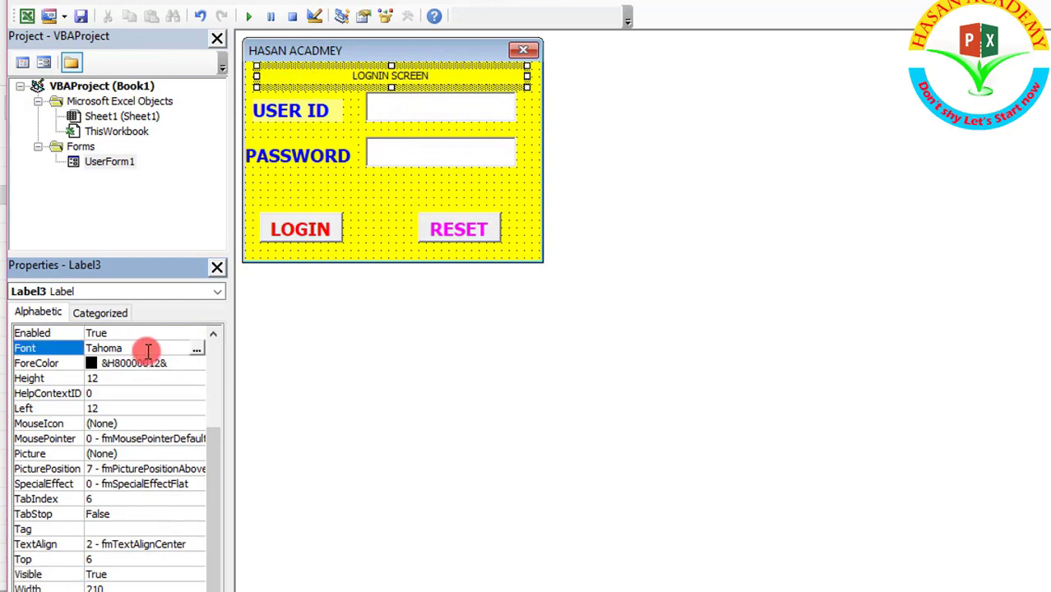
{"action": "left_click", "coordinate": [199, 352]}
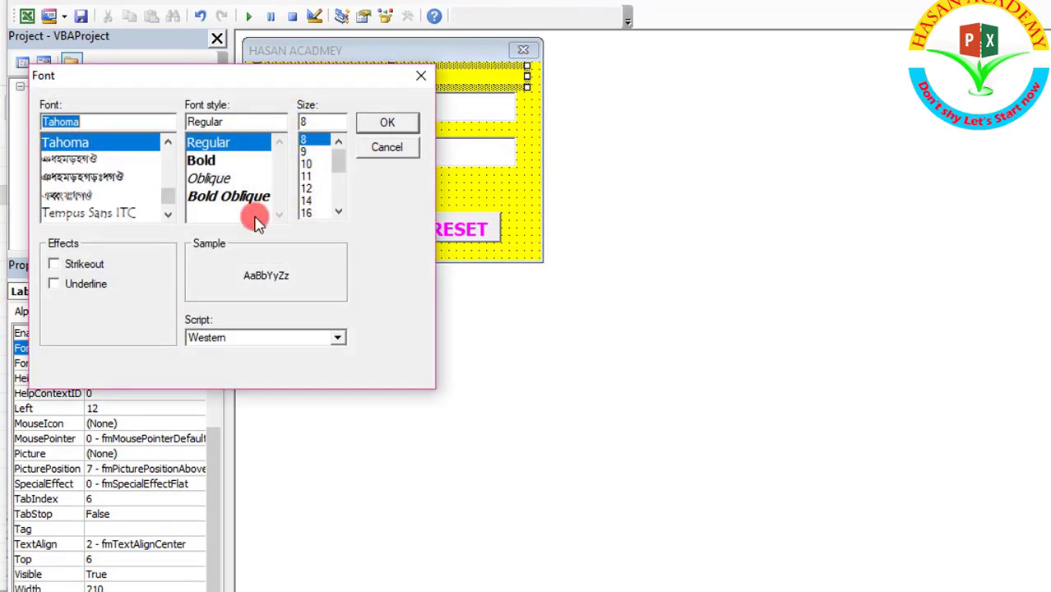
{"action": "left_click", "coordinate": [206, 161]}
{"action": "left_click", "coordinate": [306, 212]}
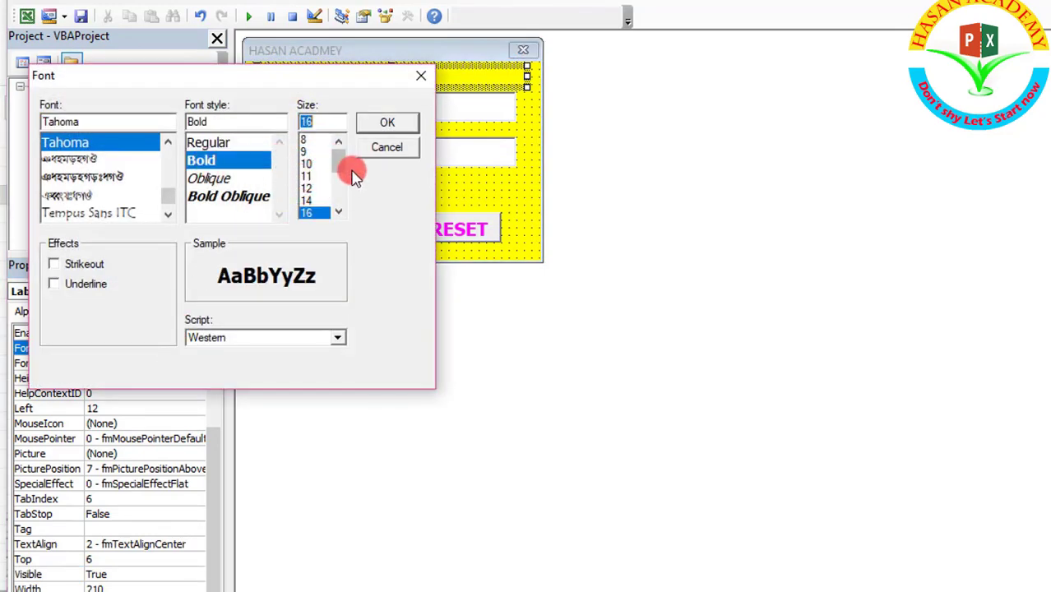
{"action": "scroll", "coordinate": [344, 165], "scroll_direction": "down", "scroll_amount": 2}
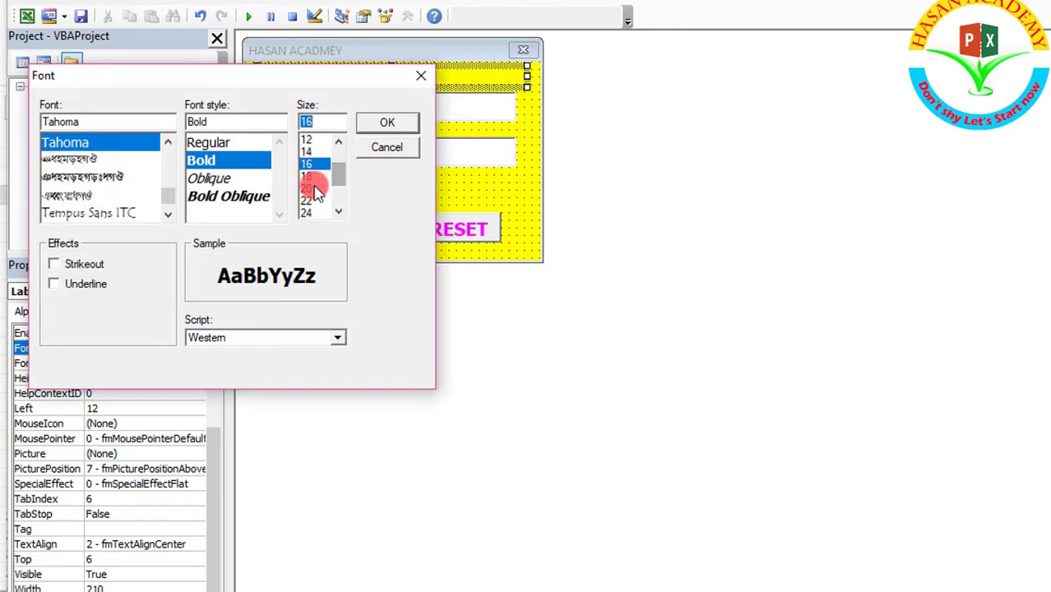
{"action": "left_click", "coordinate": [320, 188]}
{"action": "left_click", "coordinate": [367, 124]}
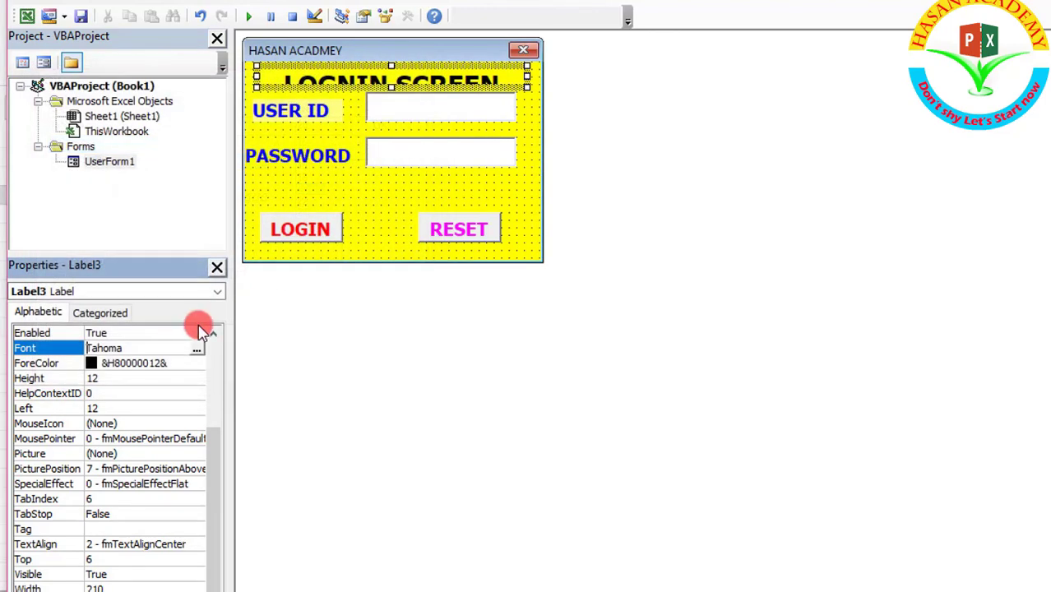
Step: Colour the heading red from the Palette, after trying cyan, and make the label taller
{"action": "left_click", "coordinate": [152, 363]}
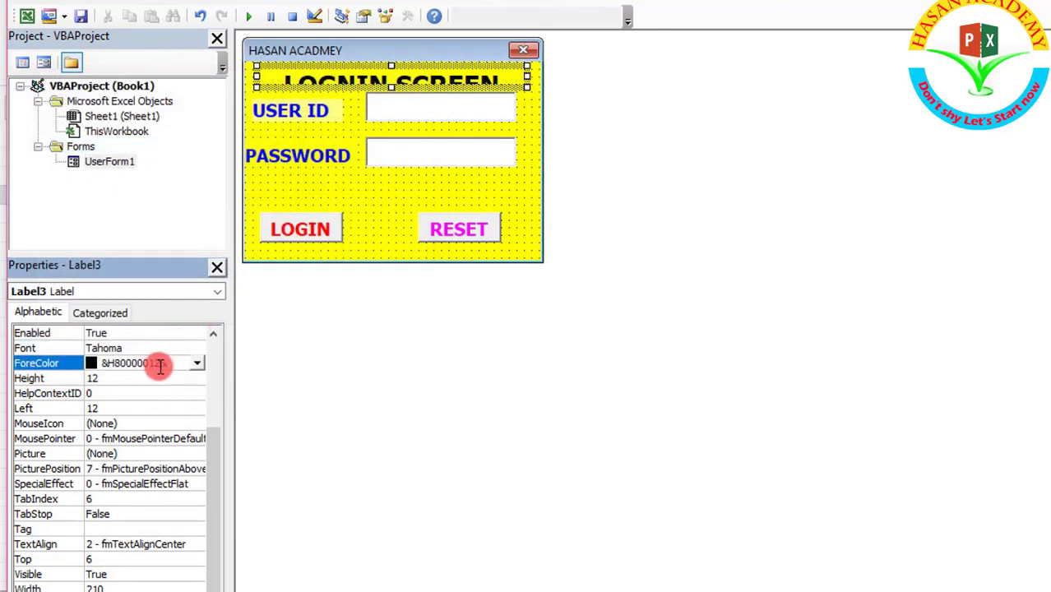
{"action": "left_click", "coordinate": [197, 363]}
{"action": "left_click", "coordinate": [85, 383]}
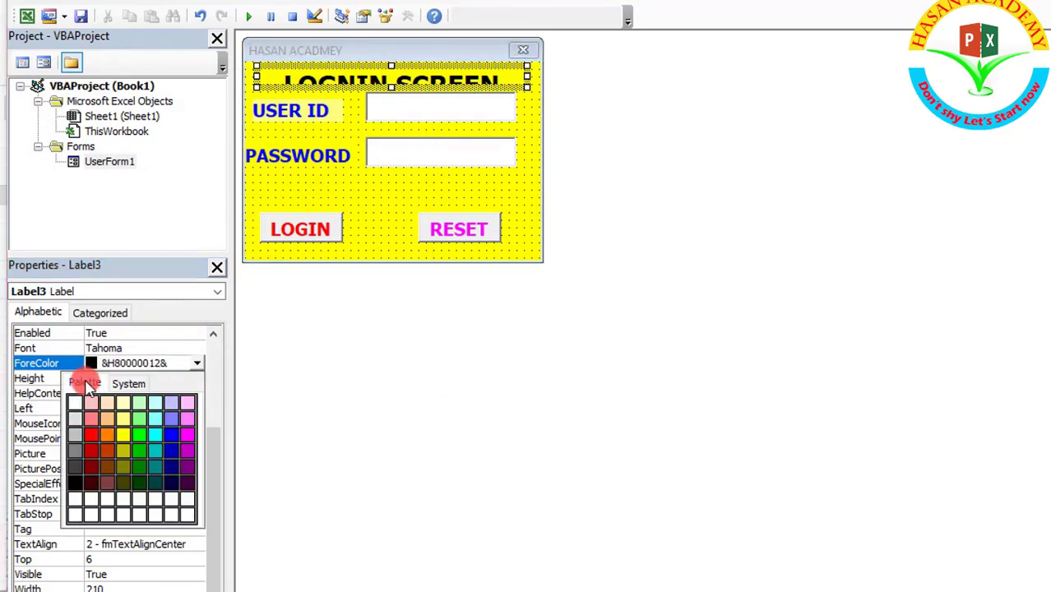
{"action": "left_click", "coordinate": [153, 435]}
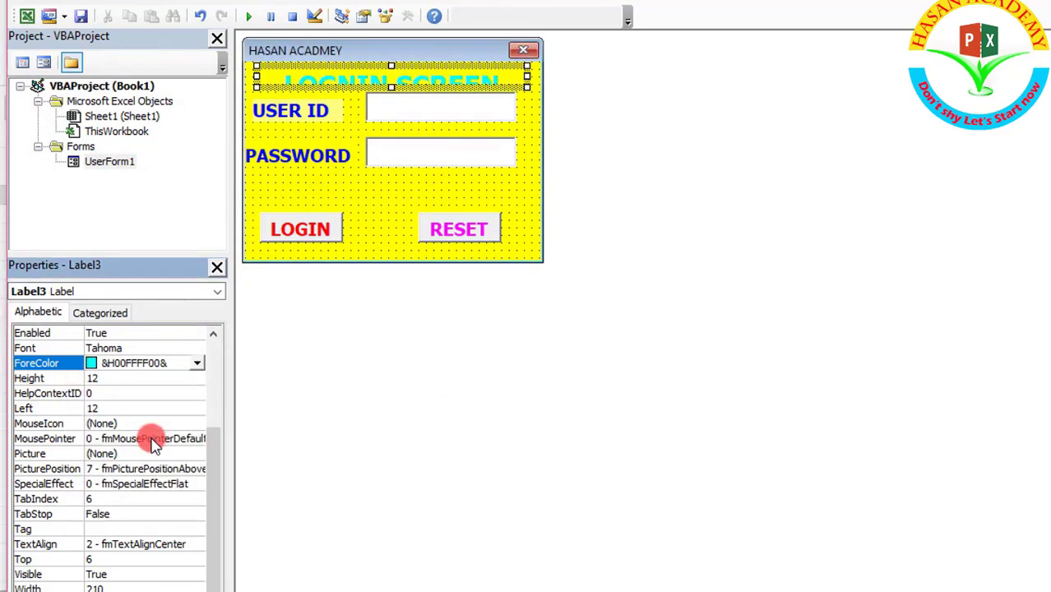
{"action": "left_click", "coordinate": [197, 362]}
{"action": "left_click", "coordinate": [90, 437]}
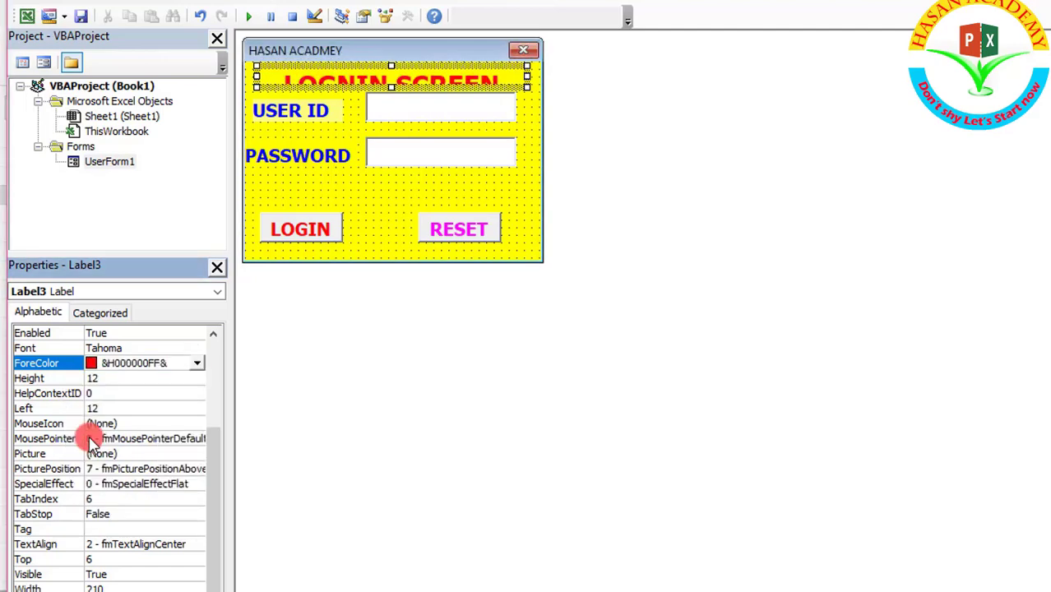
{"action": "left_click_drag", "start_coordinate": [392, 65], "coordinate": [392, 51]}
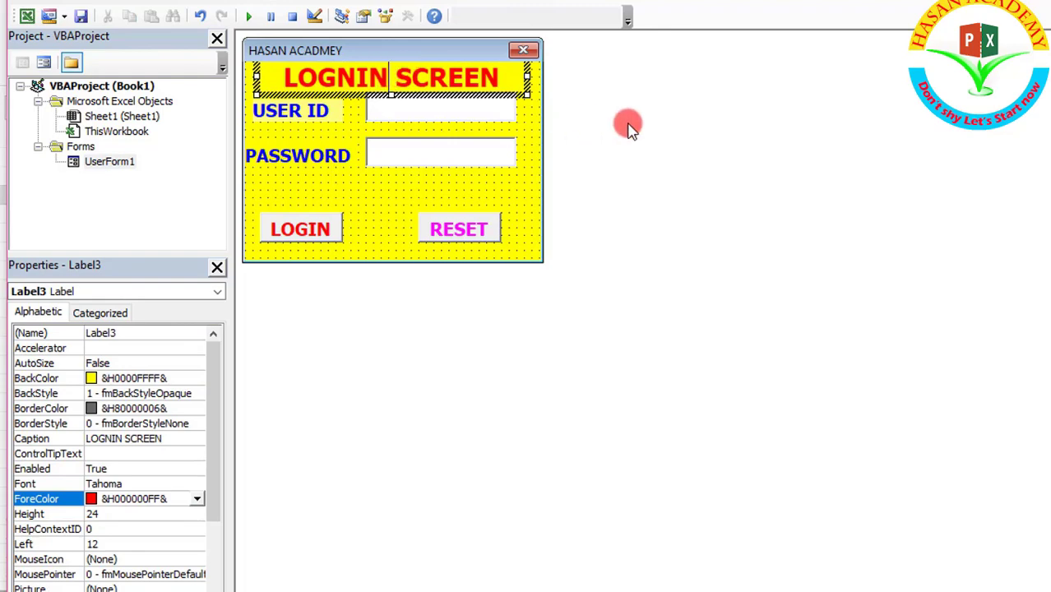
{"action": "left_click", "coordinate": [277, 179]}
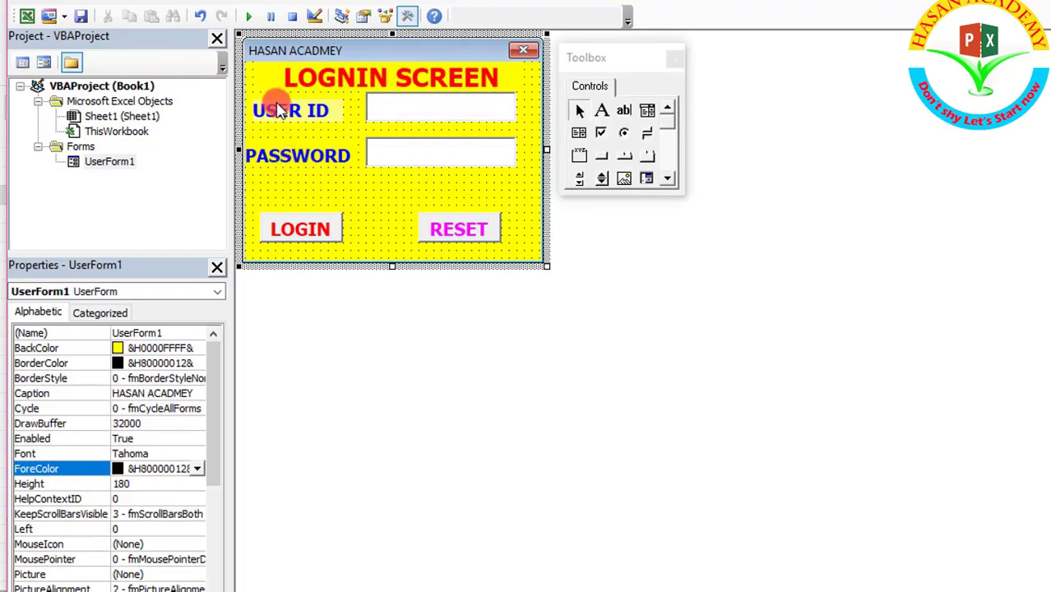
Step: Preview the form, then correct the heading caption to 'LOGIN SCREEN'
{"action": "left_click", "coordinate": [247, 17]}
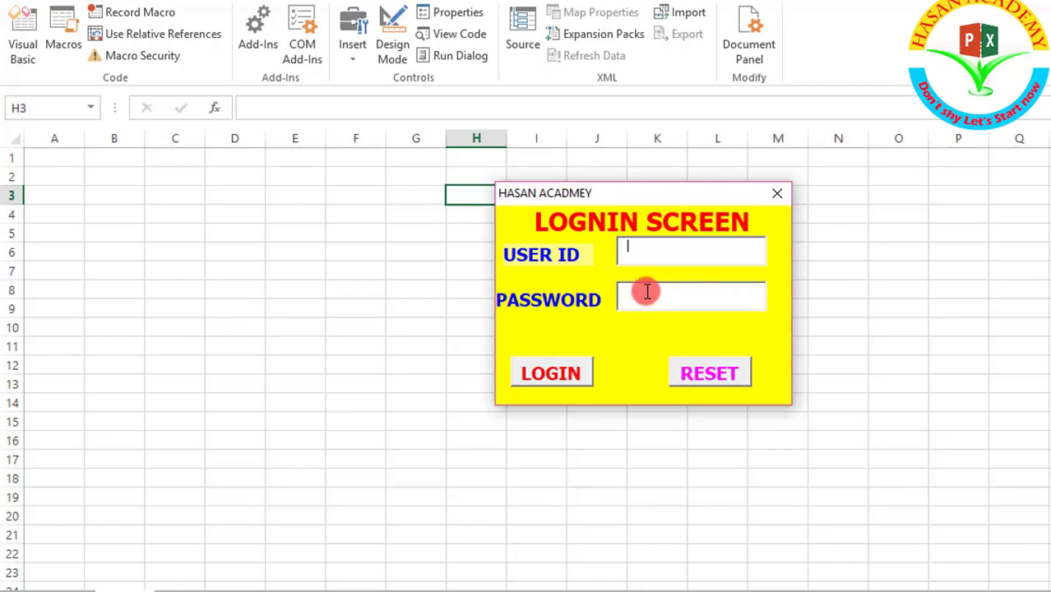
{"action": "left_click", "coordinate": [776, 195]}
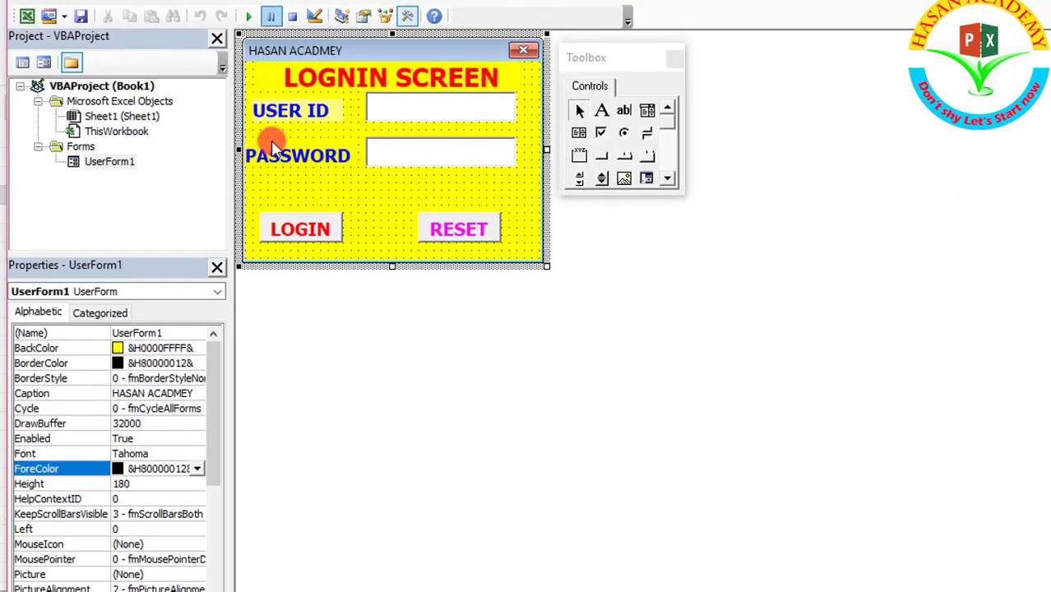
{"action": "left_click", "coordinate": [335, 92]}
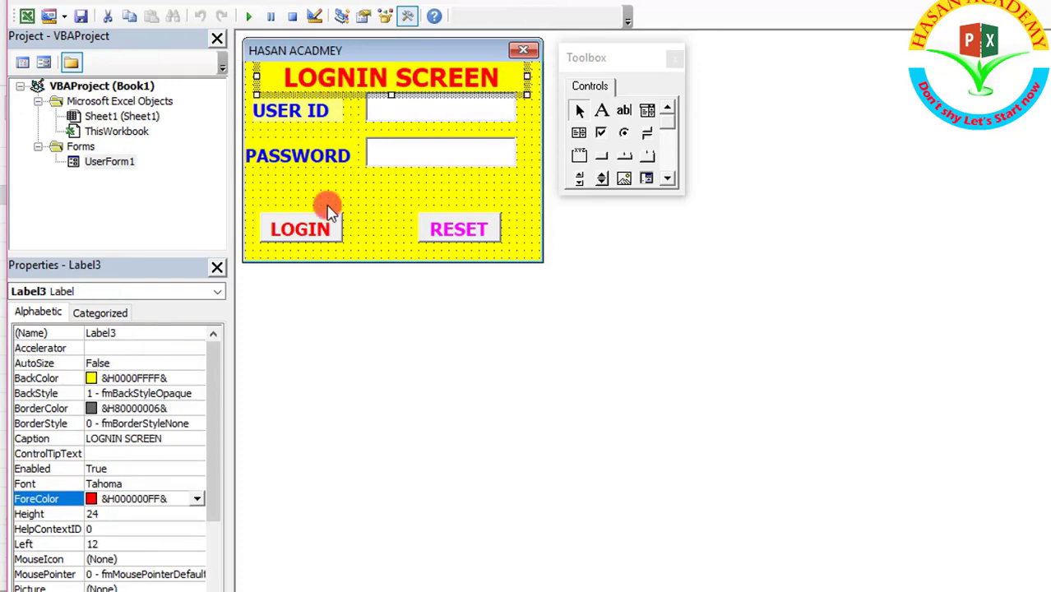
{"action": "left_click", "coordinate": [113, 439]}
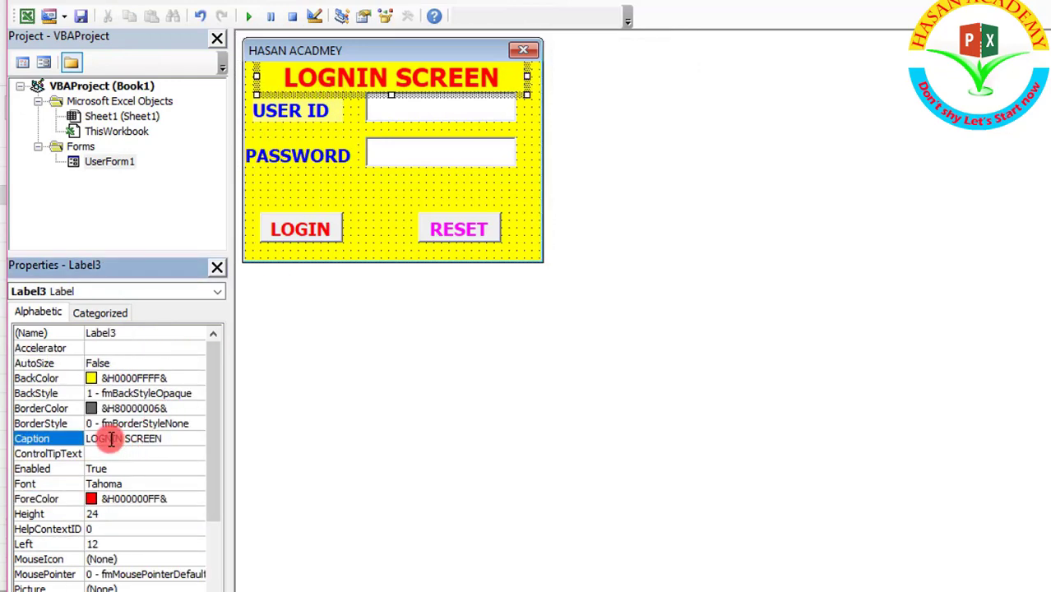
{"action": "key", "text": "BackSpace"}
{"action": "left_click", "coordinate": [159, 456]}
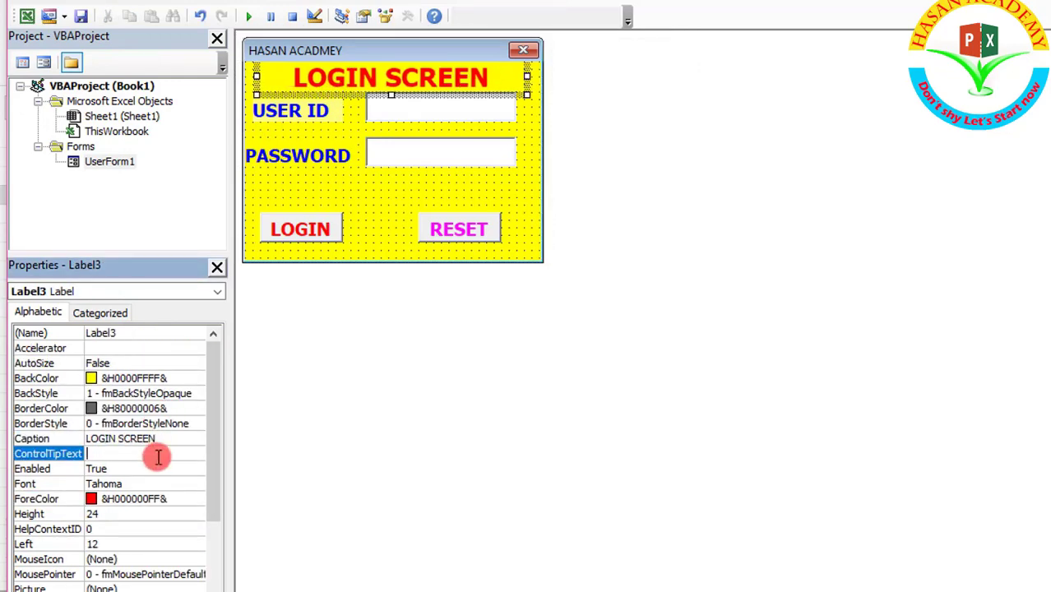
Step: Test-run the corrected form over the worksheet, click into PASSWORD, and close it
{"action": "left_click", "coordinate": [399, 354]}
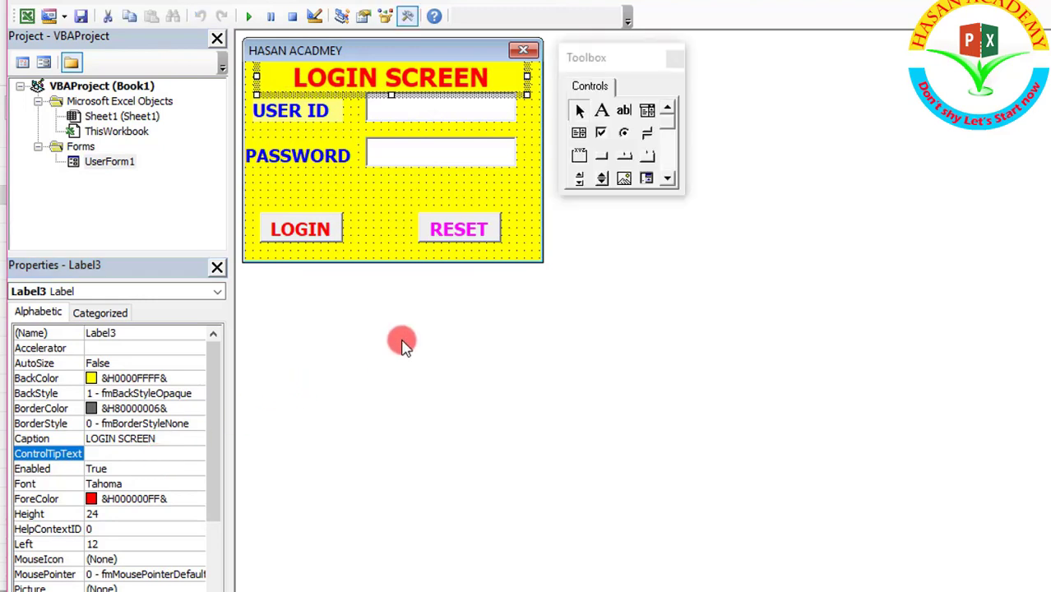
{"action": "left_click", "coordinate": [385, 237]}
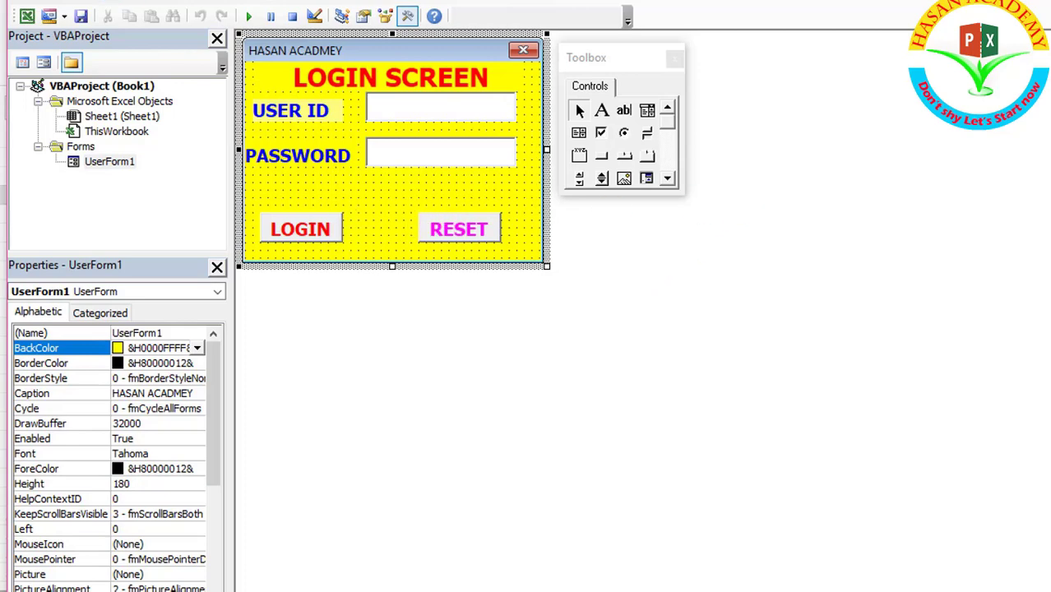
{"action": "left_click", "coordinate": [249, 16]}
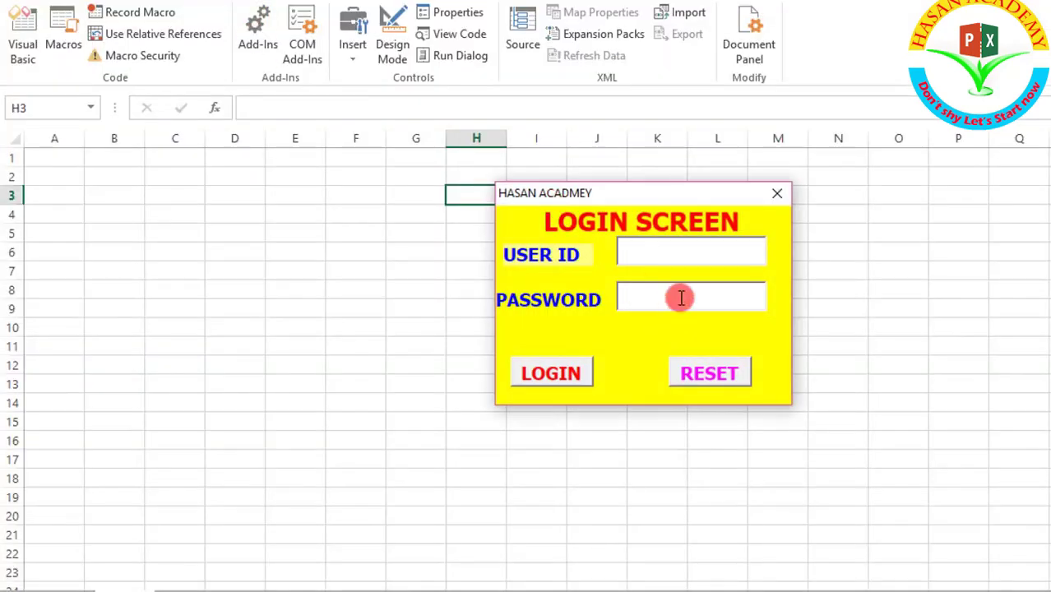
{"action": "left_click", "coordinate": [640, 294]}
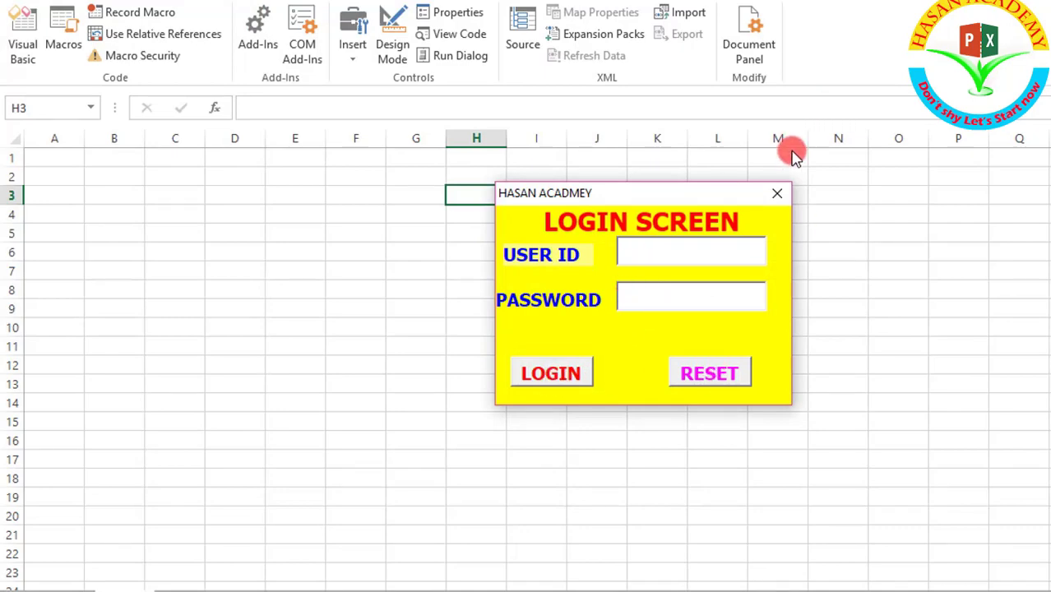
{"action": "left_click", "coordinate": [777, 197]}
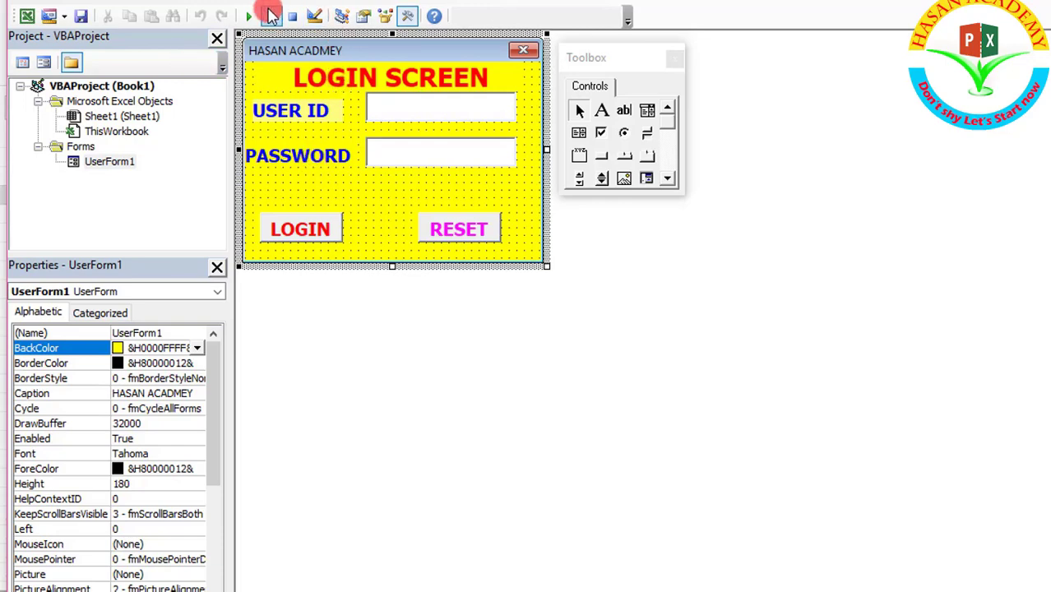
Step: Run the form, then scroll through the YouTube tutorial's comments and back up
{"action": "left_click", "coordinate": [255, 17]}
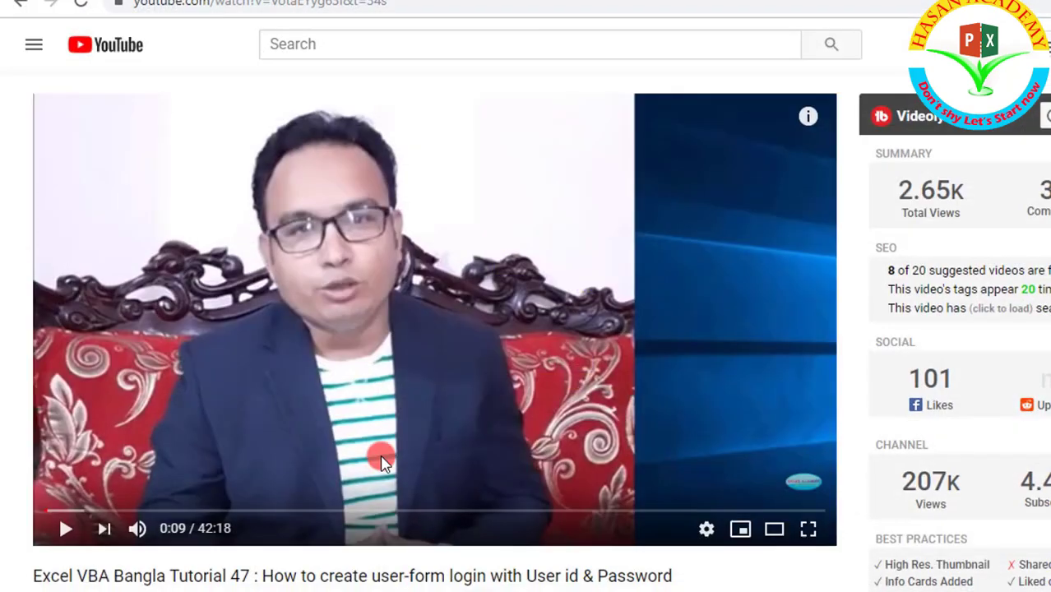
{"action": "scroll", "coordinate": [340, 383], "scroll_direction": "down", "scroll_amount": 5}
{"action": "scroll", "coordinate": [340, 383], "scroll_direction": "down", "scroll_amount": 5}
{"action": "scroll", "coordinate": [341, 391], "scroll_direction": "down", "scroll_amount": 5}
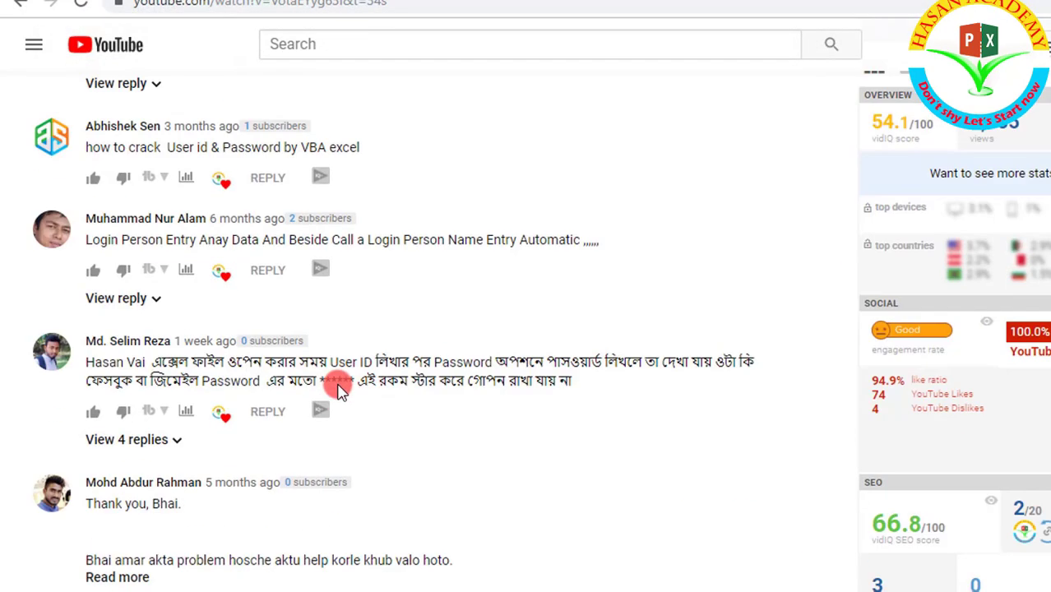
{"action": "scroll", "coordinate": [433, 450], "scroll_direction": "down", "scroll_amount": 3}
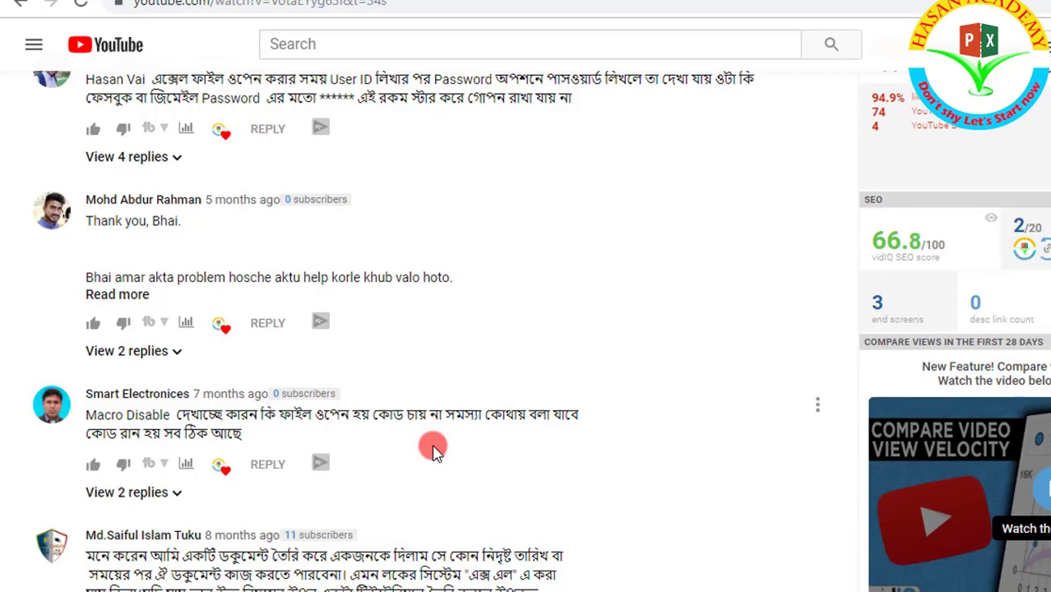
{"action": "scroll", "coordinate": [434, 450], "scroll_direction": "down", "scroll_amount": 1}
{"action": "scroll", "coordinate": [434, 450], "scroll_direction": "down", "scroll_amount": 2}
{"action": "scroll", "coordinate": [433, 450], "scroll_direction": "down", "scroll_amount": 2}
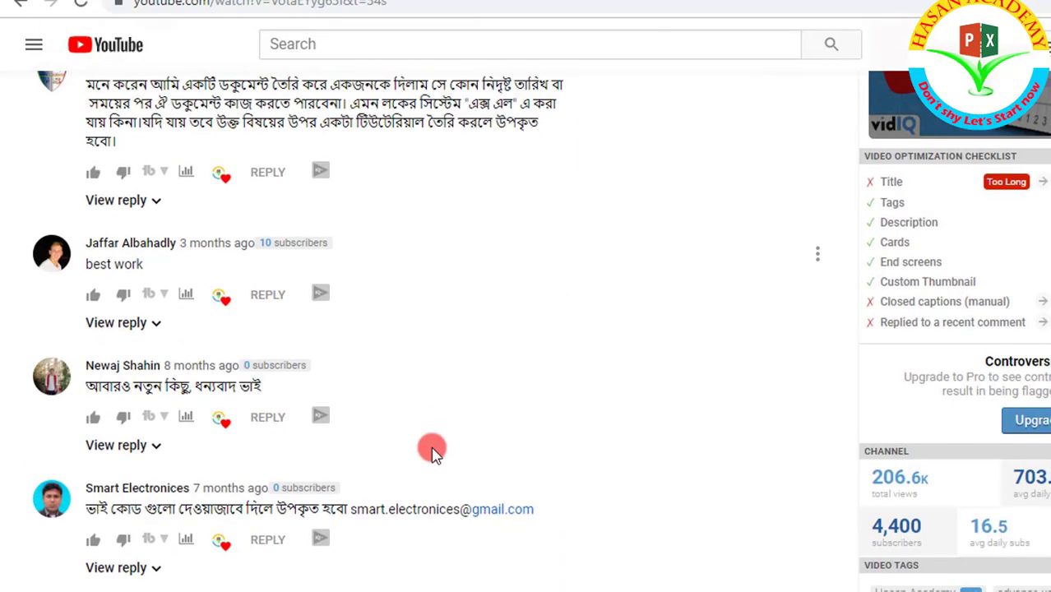
{"action": "scroll", "coordinate": [541, 531], "scroll_direction": "up", "scroll_amount": 15}
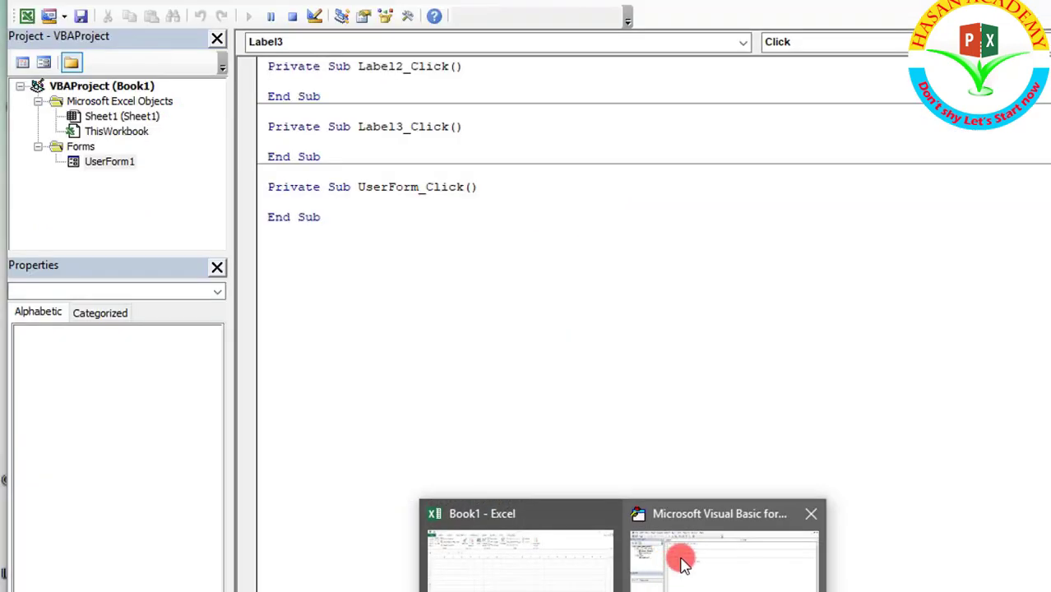
Step: Return to the Visual Basic editor and select ThisWorkbook in the Project Explorer
{"action": "left_click", "coordinate": [680, 559]}
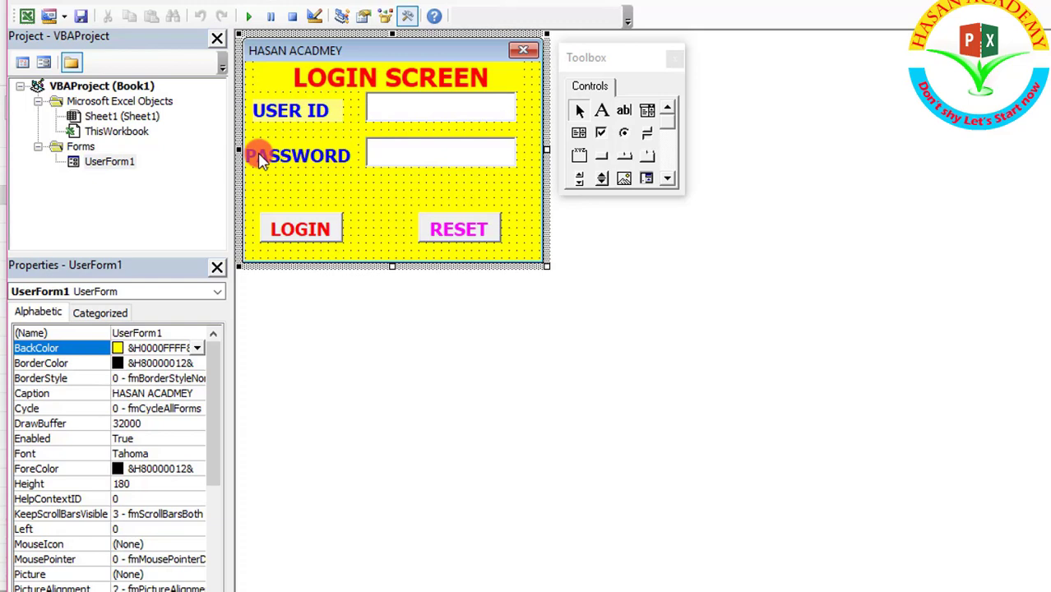
{"action": "left_click", "coordinate": [108, 135]}
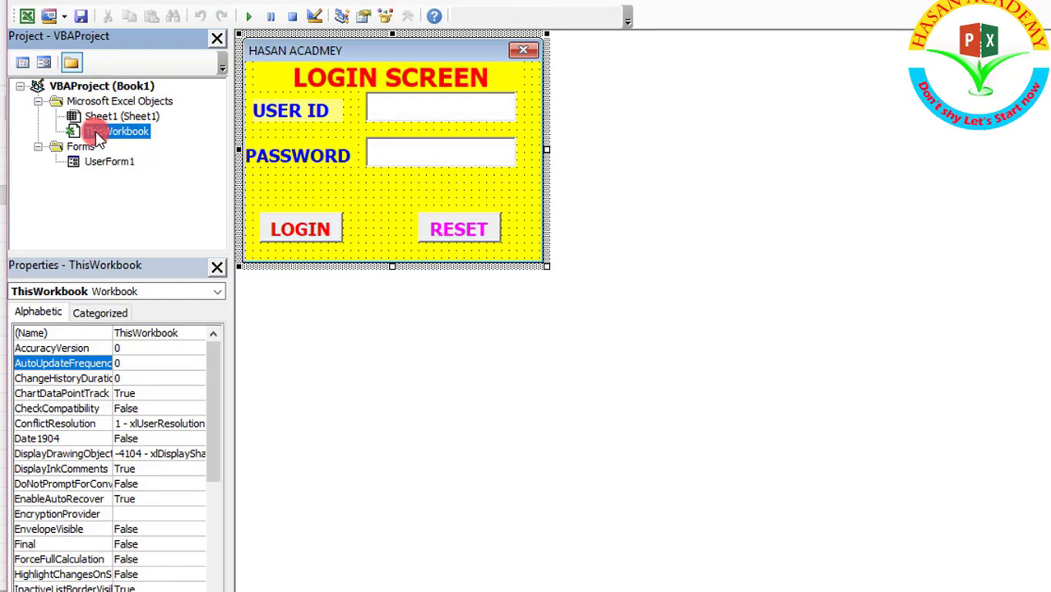
Step: Open ThisWorkbook's code window and create a Workbook_Open event procedure
{"action": "double_click", "coordinate": [99, 136]}
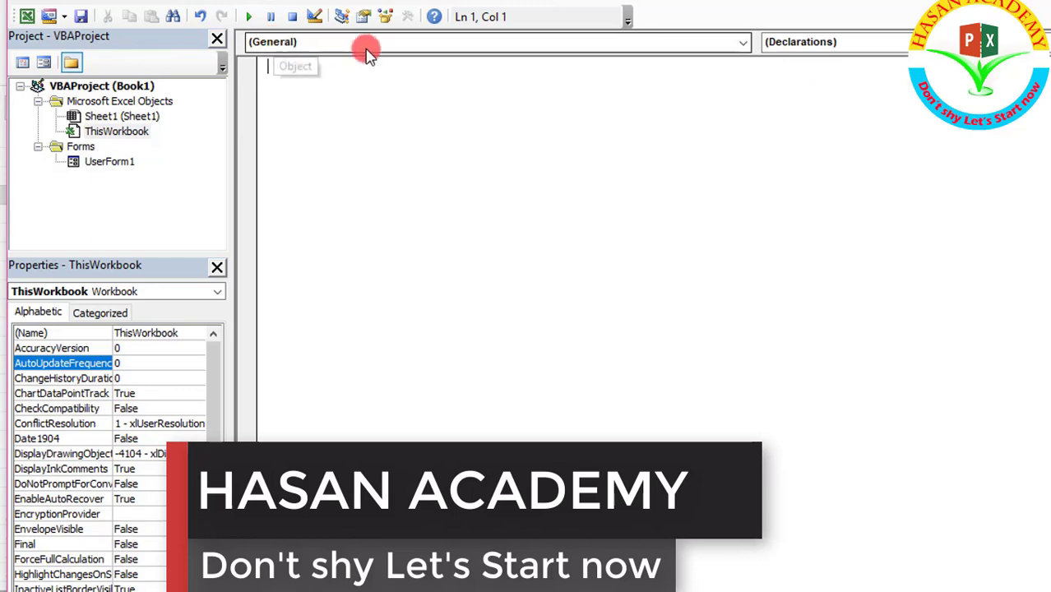
{"action": "left_click", "coordinate": [743, 42]}
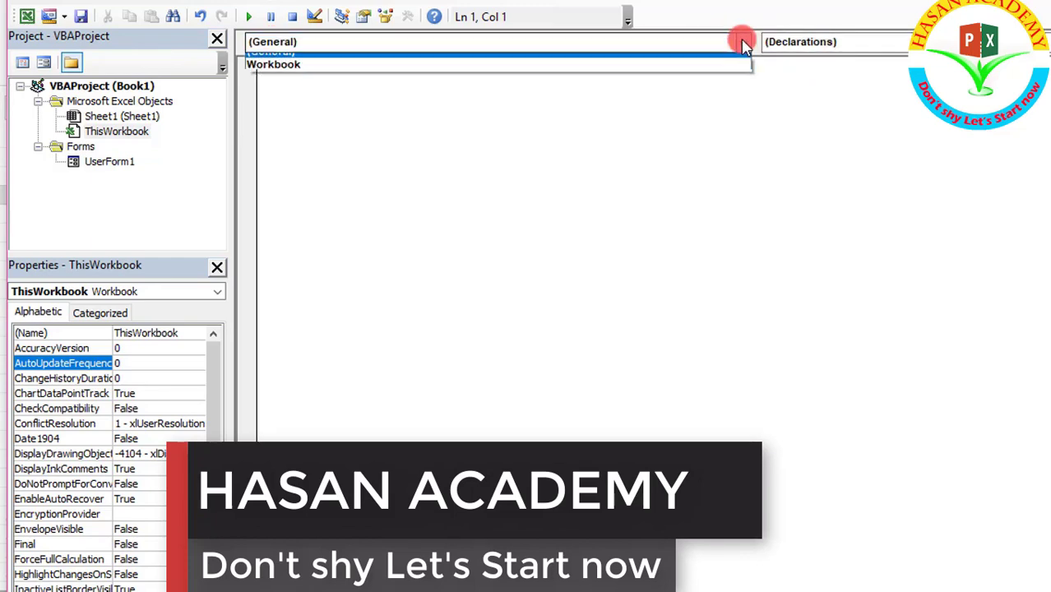
{"action": "left_click", "coordinate": [443, 75]}
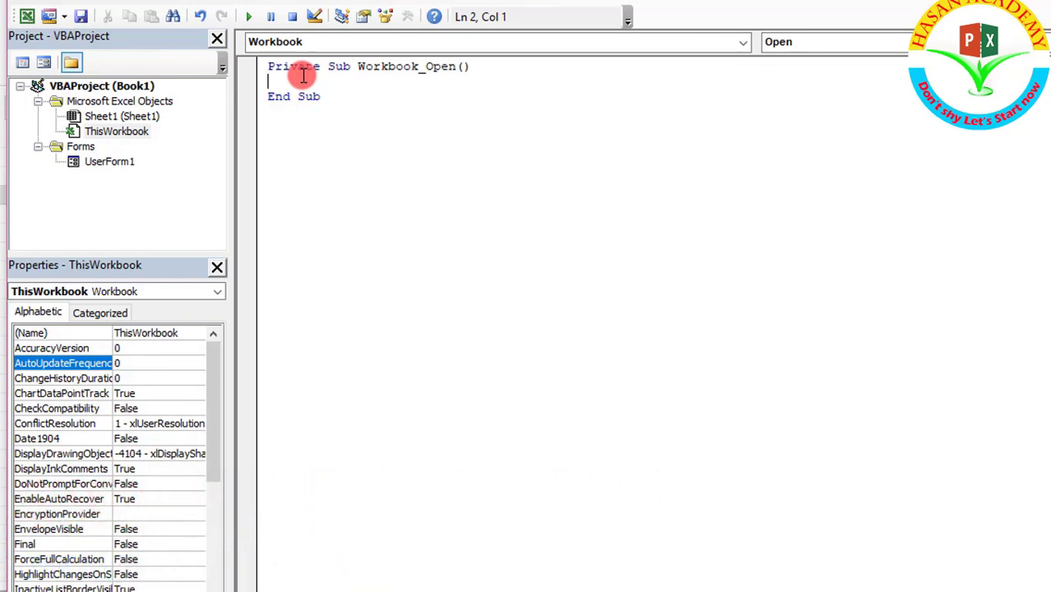
Step: Add 'Application.Visible = False' and 'UserForm1.Show' lines to Workbook_Open
{"action": "type", "text": "a"}
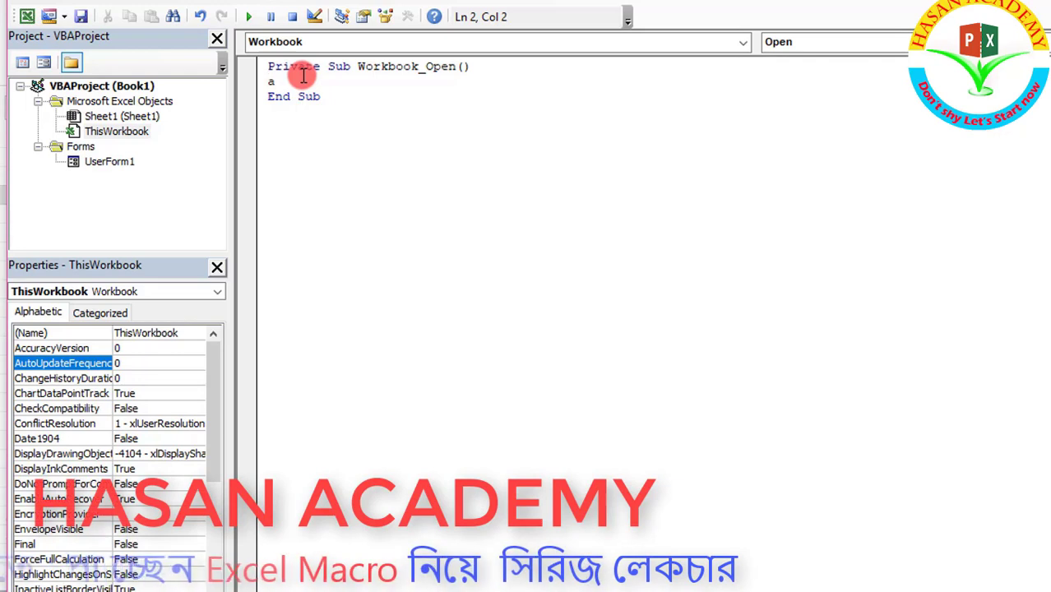
{"action": "key", "text": "BackSpace"}
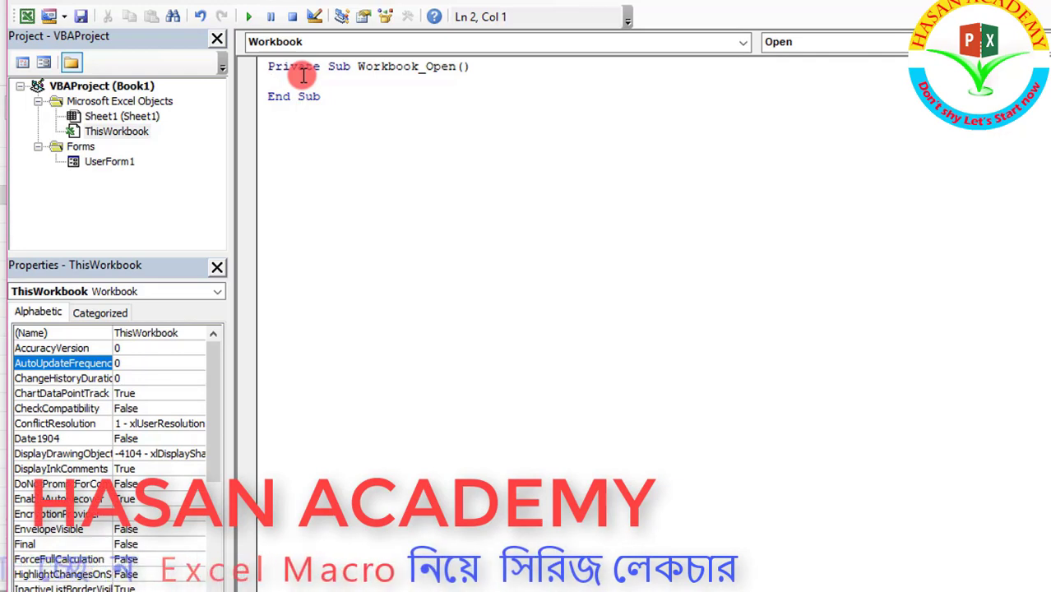
{"action": "type", "text": "Applic"}
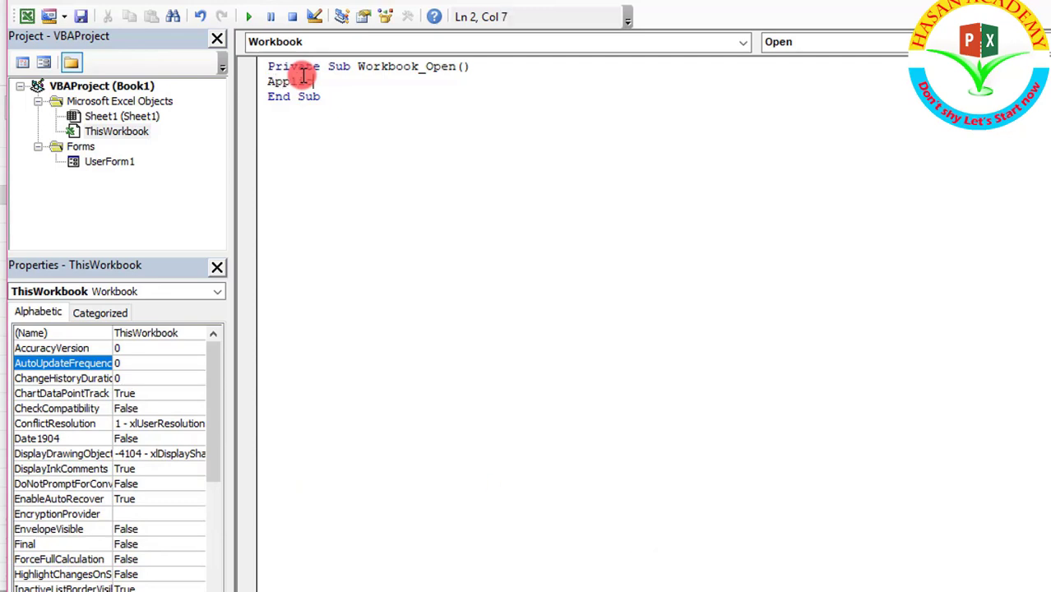
{"action": "type", "text": "ation."}
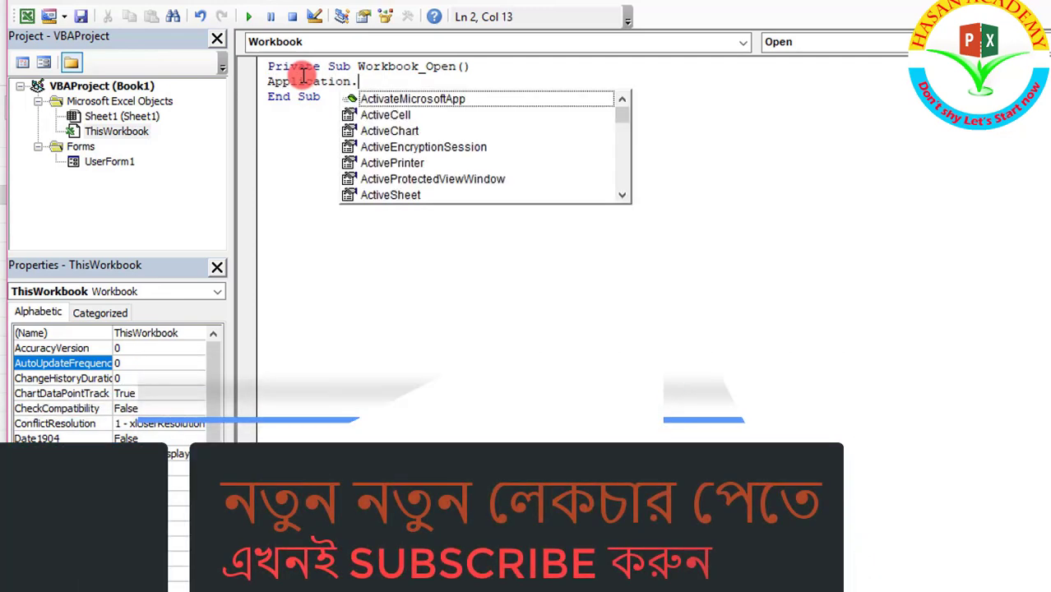
{"action": "type", "text": "vi"}
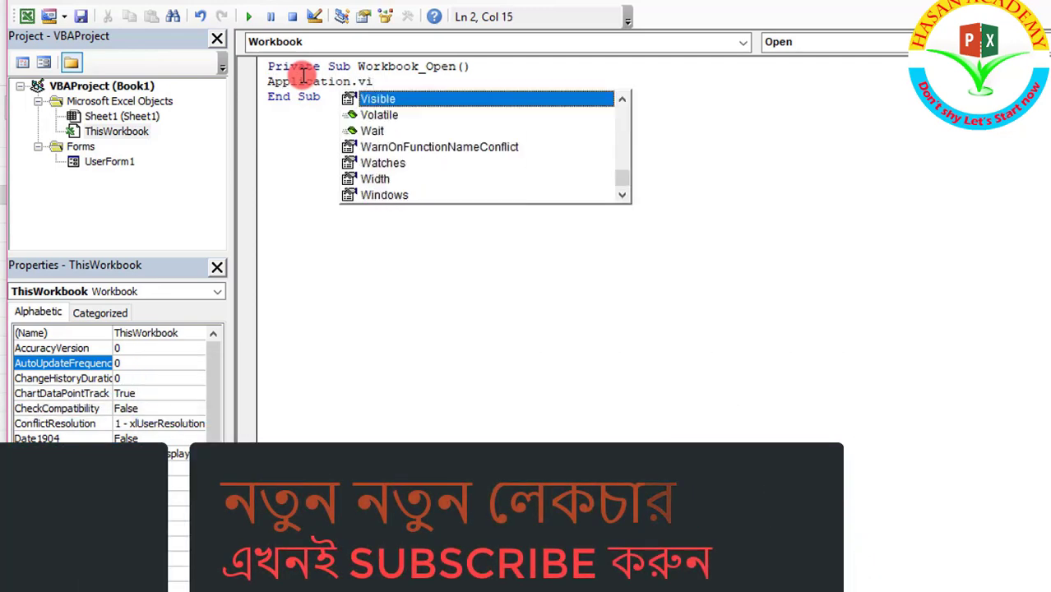
{"action": "type", "text": " =False"}
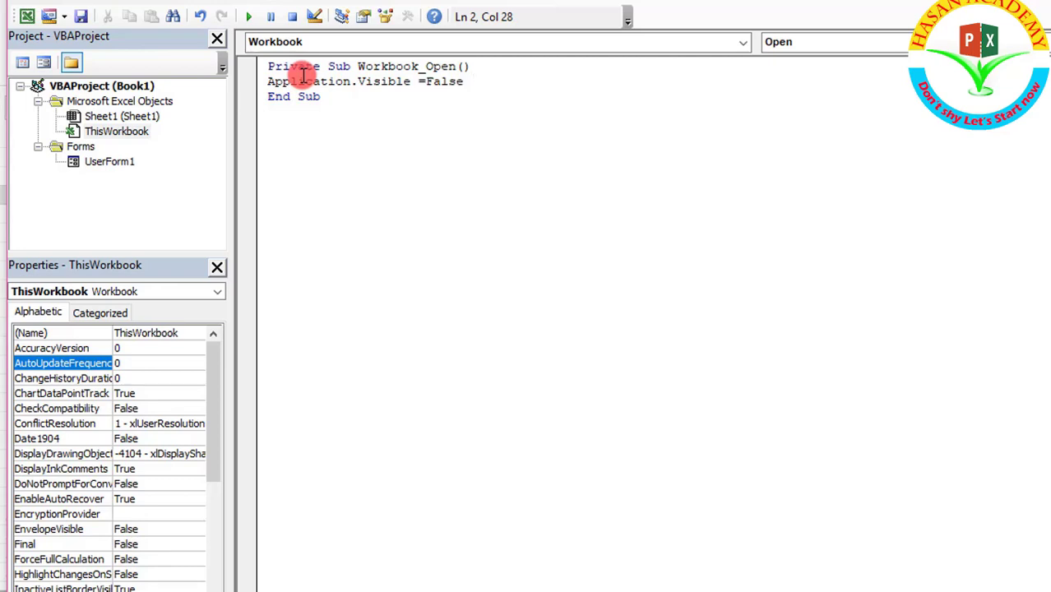
{"action": "key", "text": "Return"}
{"action": "type", "text": "U"}
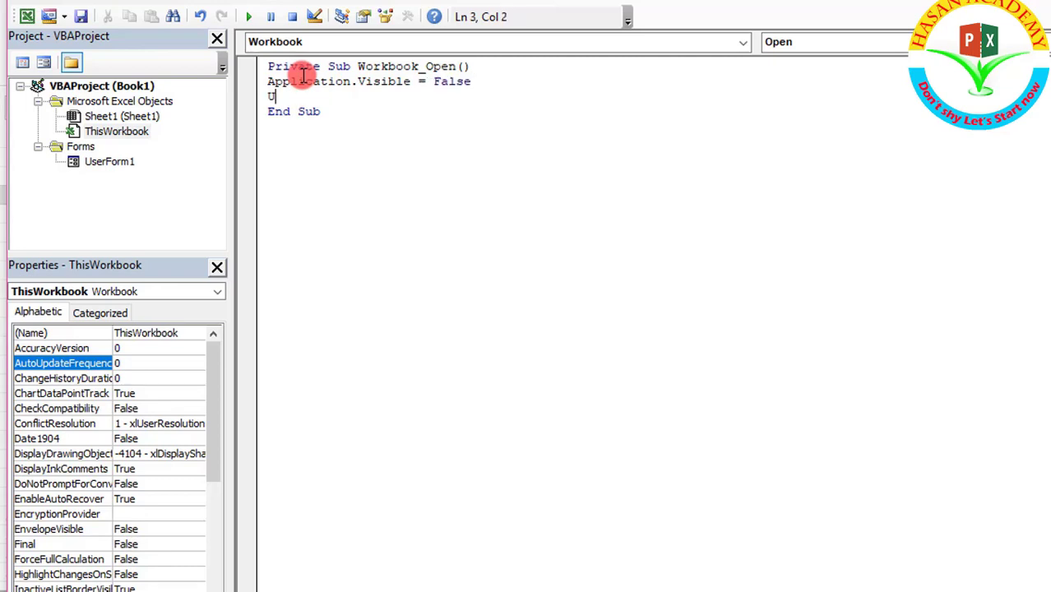
{"action": "type", "text": "serform"}
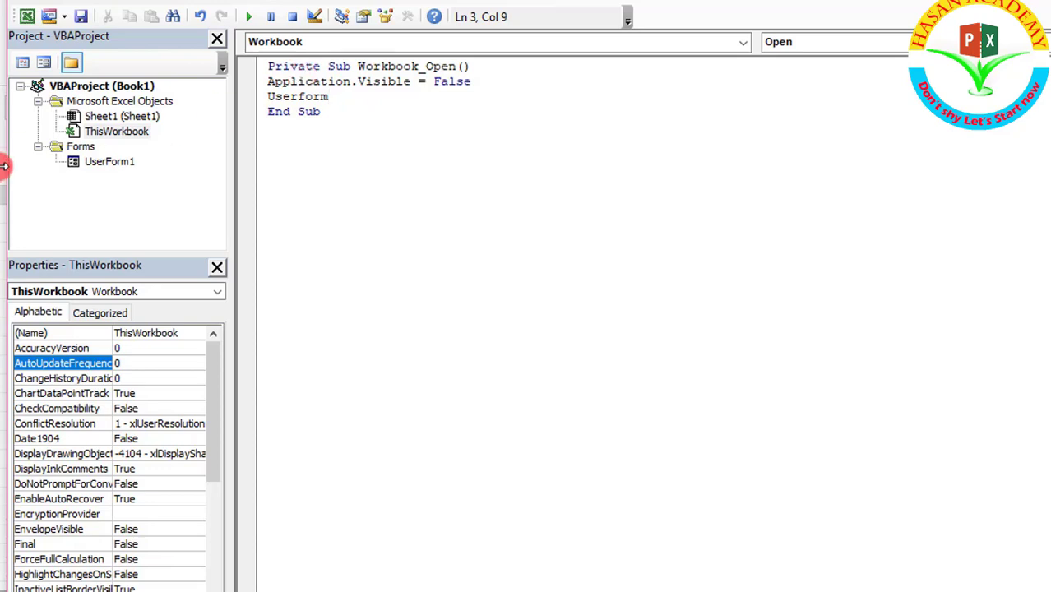
{"action": "type", "text": "1"}
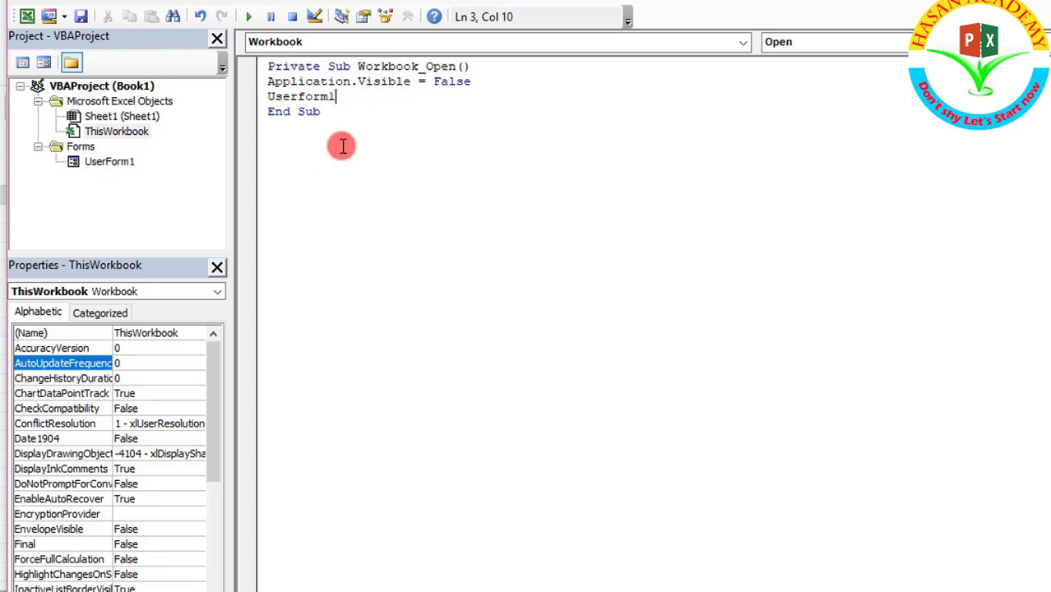
{"action": "type", "text": ".sjow"}
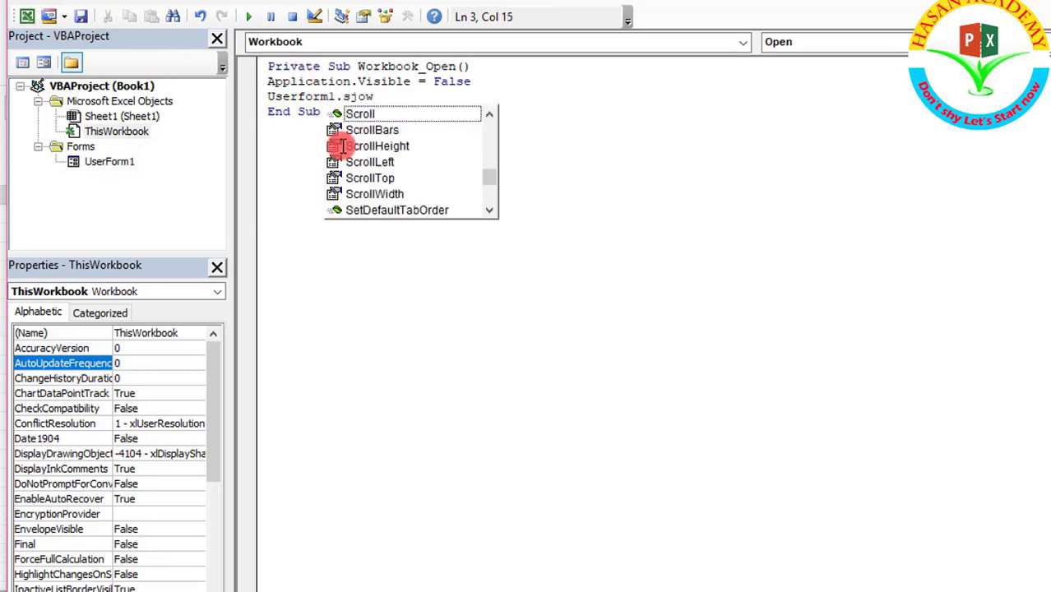
{"action": "key", "text": "BackSpace"}
{"action": "key", "text": "BackSpace"}
{"action": "key", "text": "BackSpace"}
{"action": "type", "text": "h"}
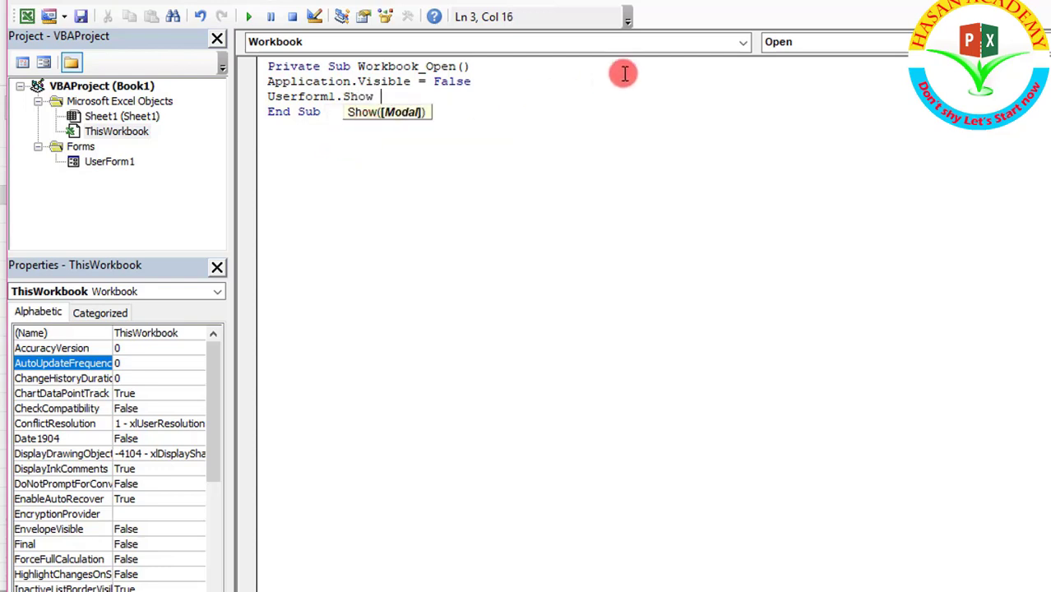
{"action": "left_click", "coordinate": [542, 164]}
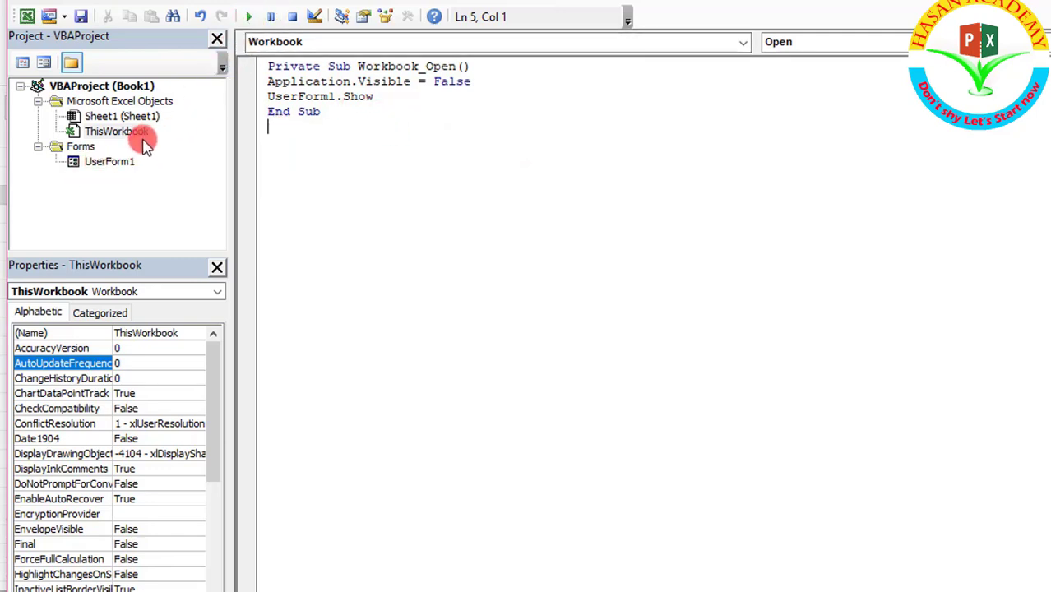
Step: Open UserForm1 in design view and check the names of the USER ID and PASSWORD text boxes
{"action": "double_click", "coordinate": [122, 163]}
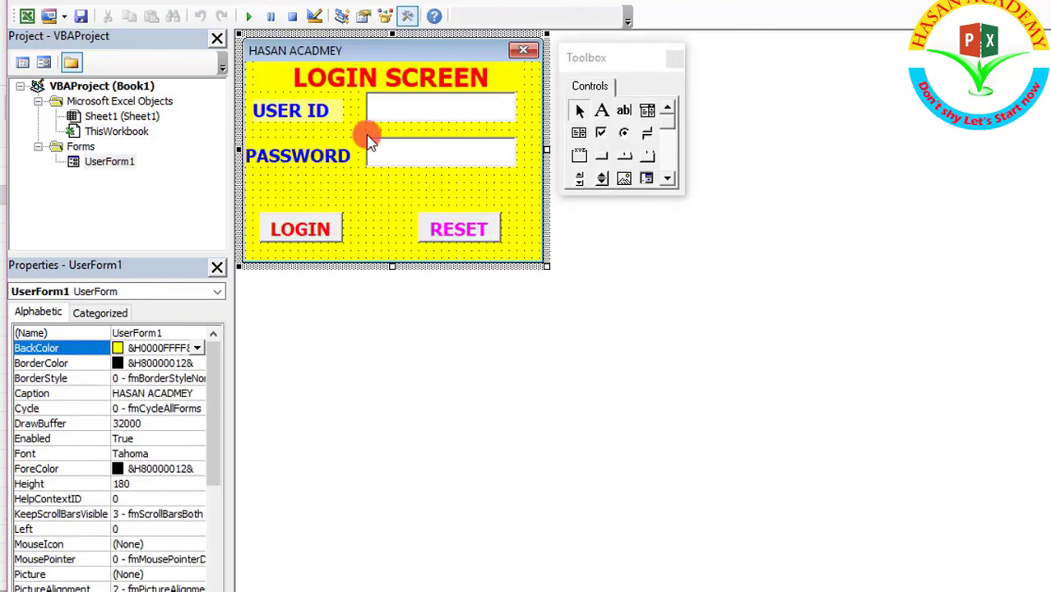
{"action": "left_click", "coordinate": [403, 111]}
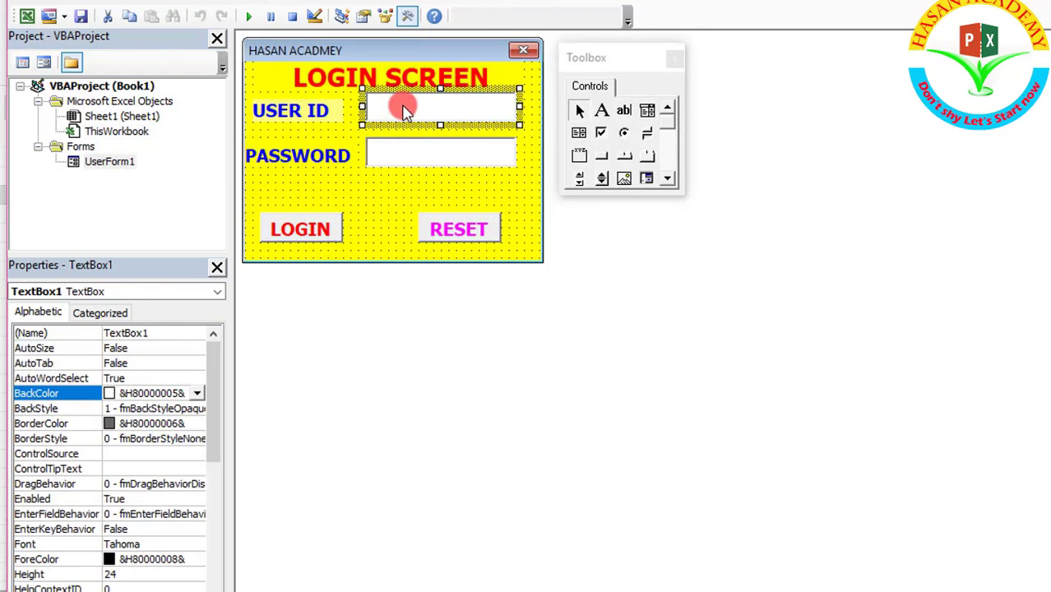
{"action": "left_click", "coordinate": [395, 155]}
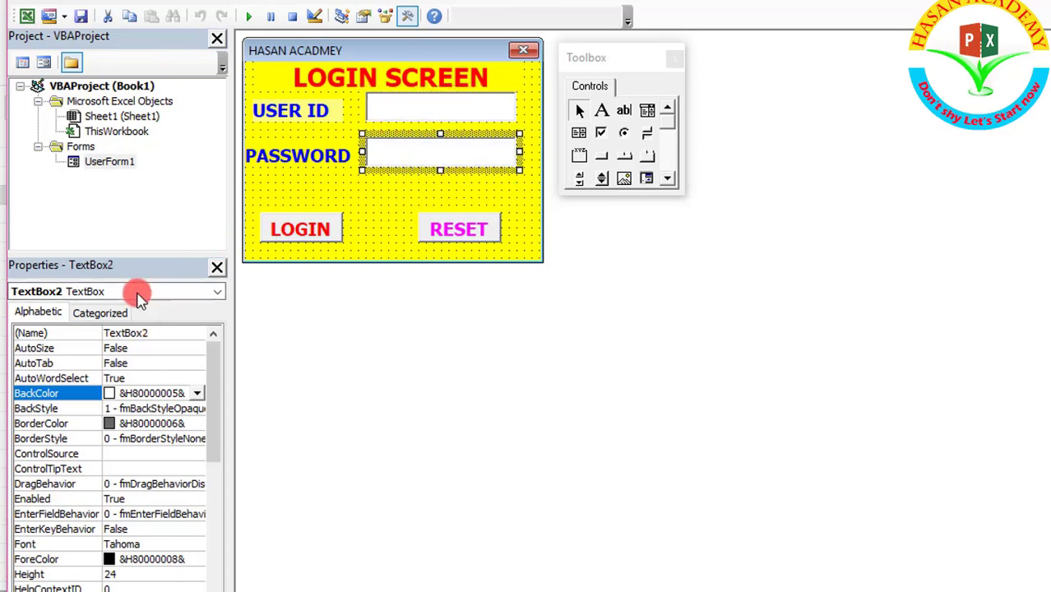
{"action": "left_click", "coordinate": [424, 115]}
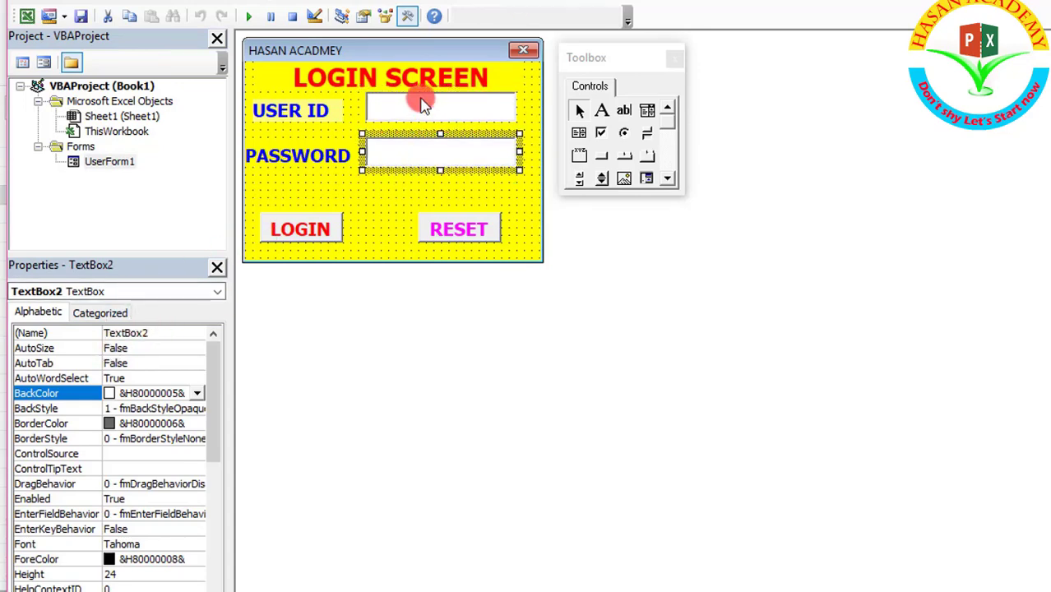
{"action": "left_click", "coordinate": [391, 156]}
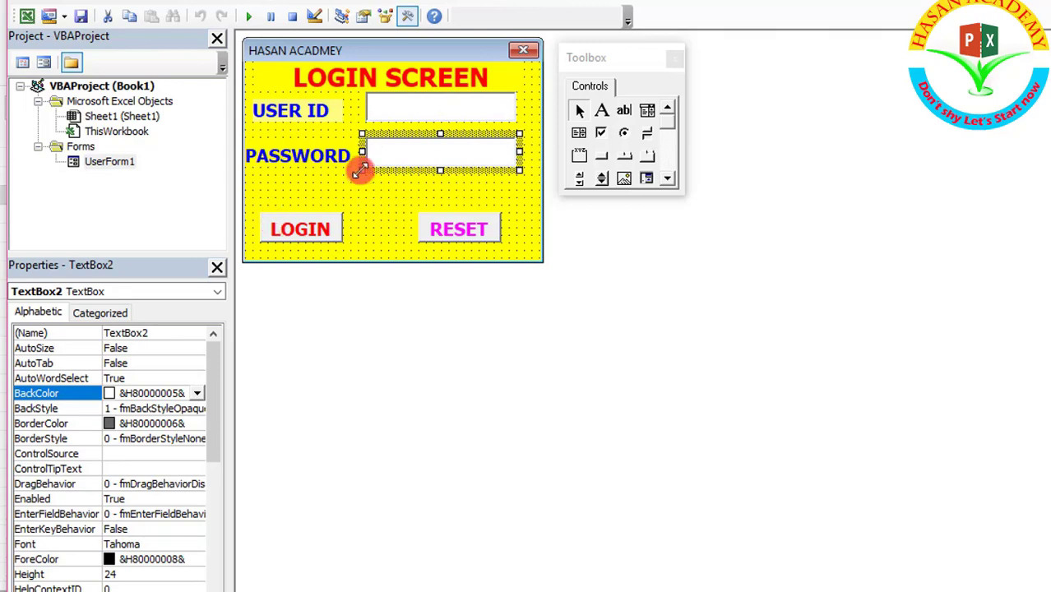
{"action": "left_click", "coordinate": [338, 185]}
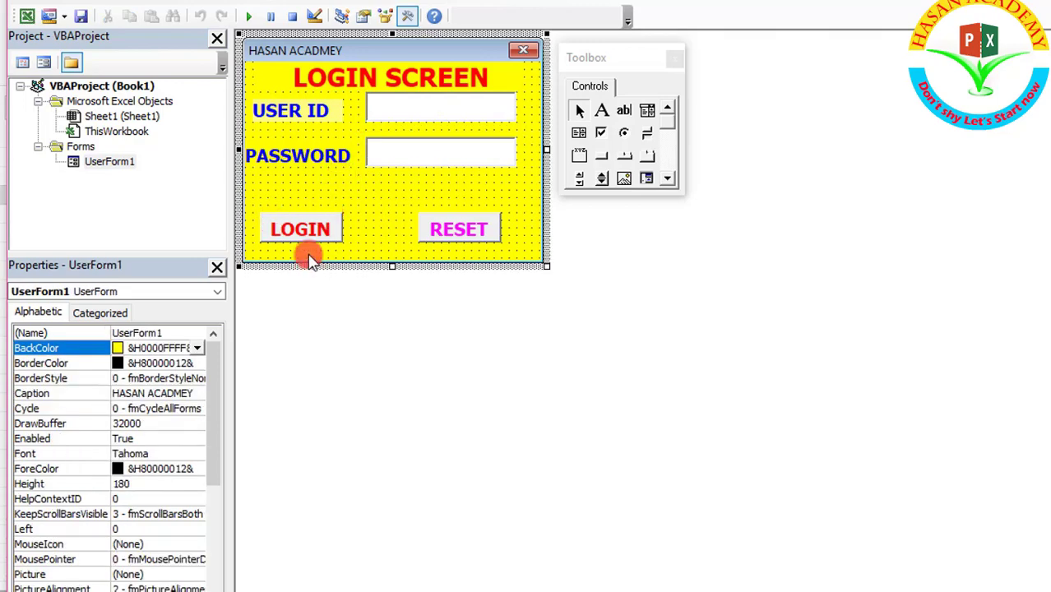
Step: Confirm the RESET and LOGIN button names and open the LOGIN button's CommandButton1_Click routine
{"action": "double_click", "coordinate": [298, 230]}
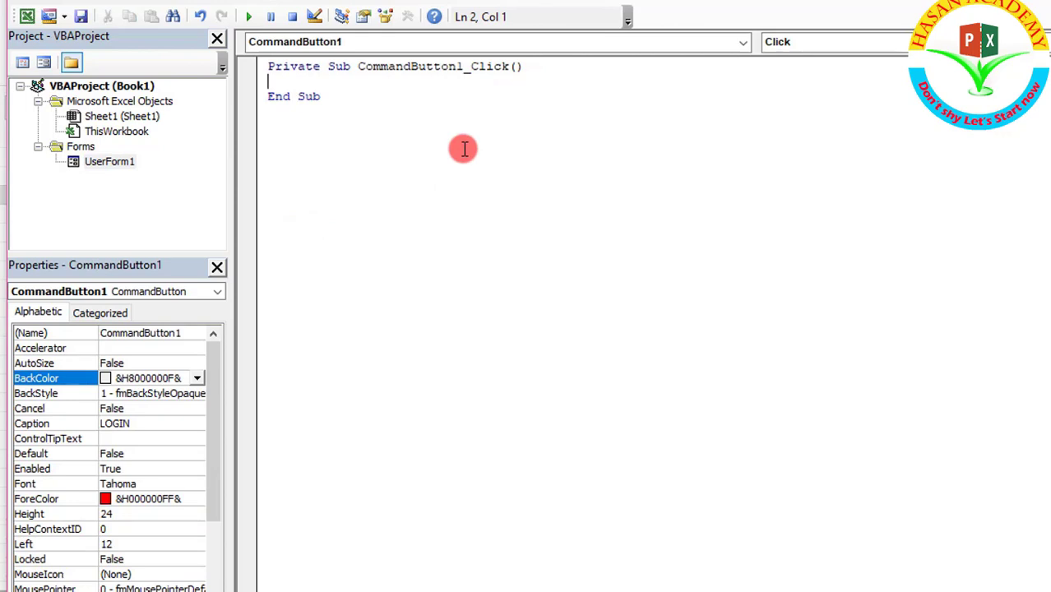
{"action": "left_click_drag", "start_coordinate": [526, 66], "coordinate": [382, 66]}
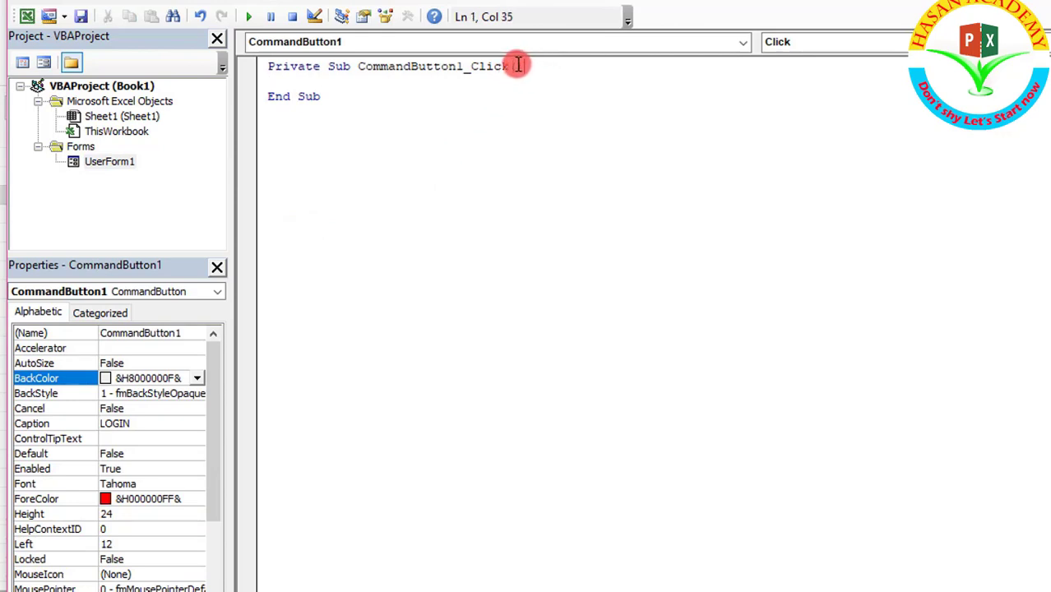
{"action": "left_click", "coordinate": [122, 168]}
{"action": "double_click", "coordinate": [122, 169]}
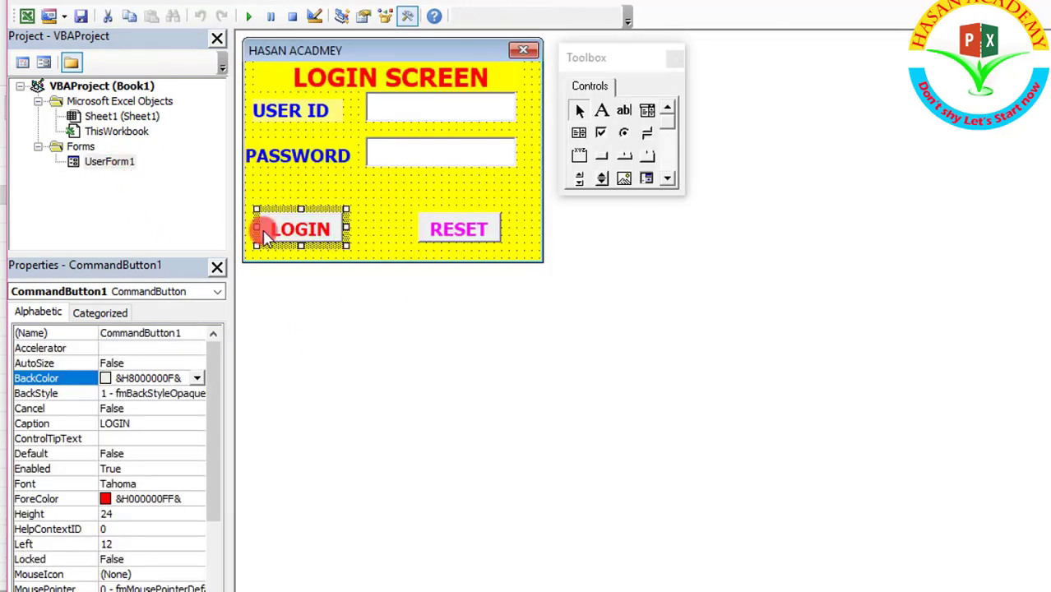
{"action": "left_click", "coordinate": [441, 237]}
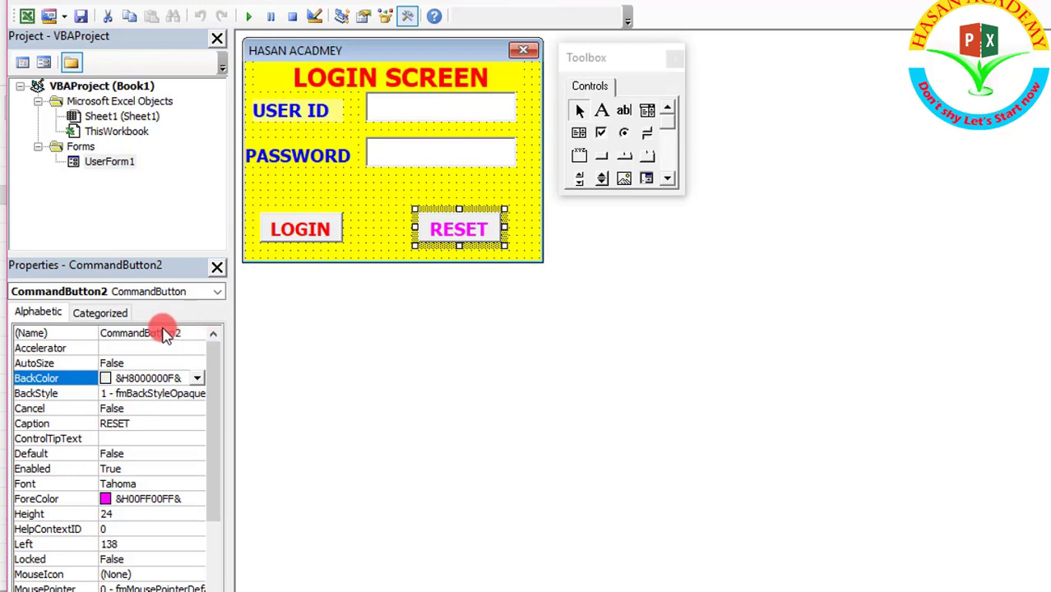
{"action": "left_click", "coordinate": [292, 230]}
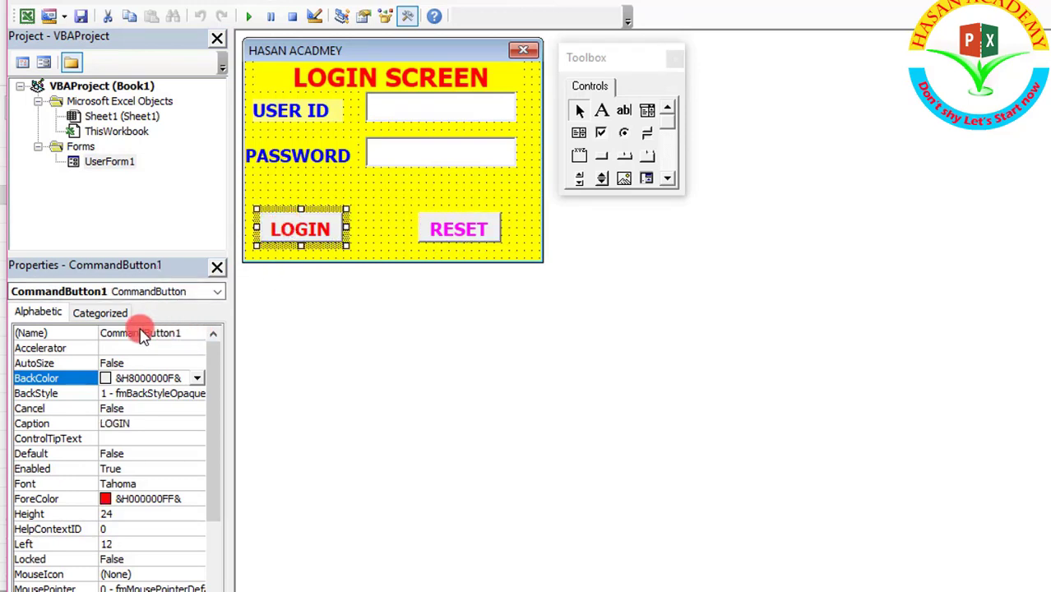
{"action": "double_click", "coordinate": [277, 229]}
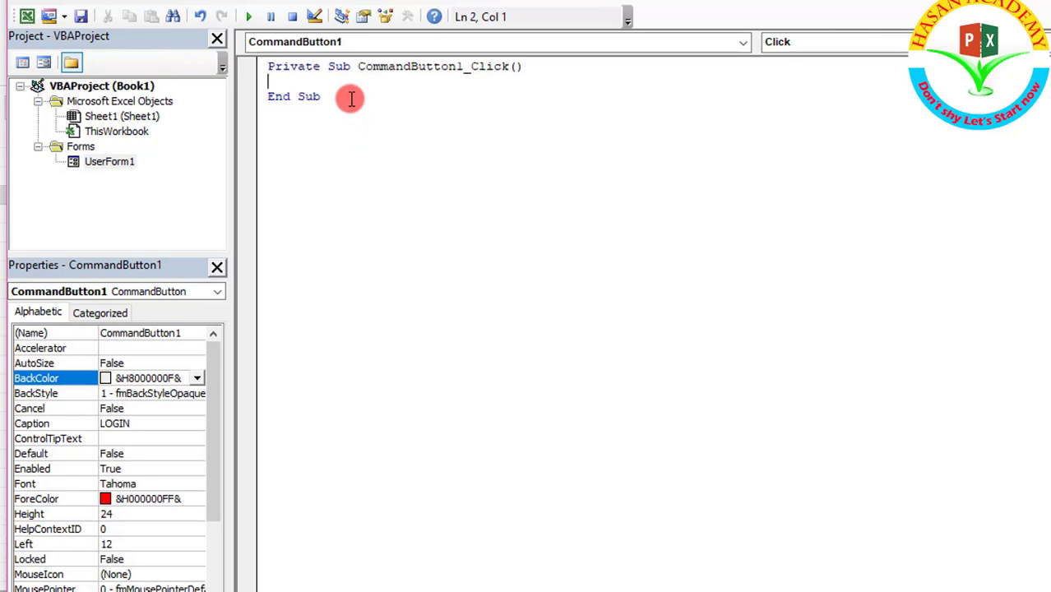
Step: Write the If line checking TextBox1.Text Or TextBox2.Text against the fixed user ID and password
{"action": "type", "text": "If "}
{"action": "type", "text": "Tre"}
{"action": "key", "text": "BackSpace"}
{"action": "key", "text": "BackSpace"}
{"action": "type", "text": "ext"}
{"action": "type", "text": "box"}
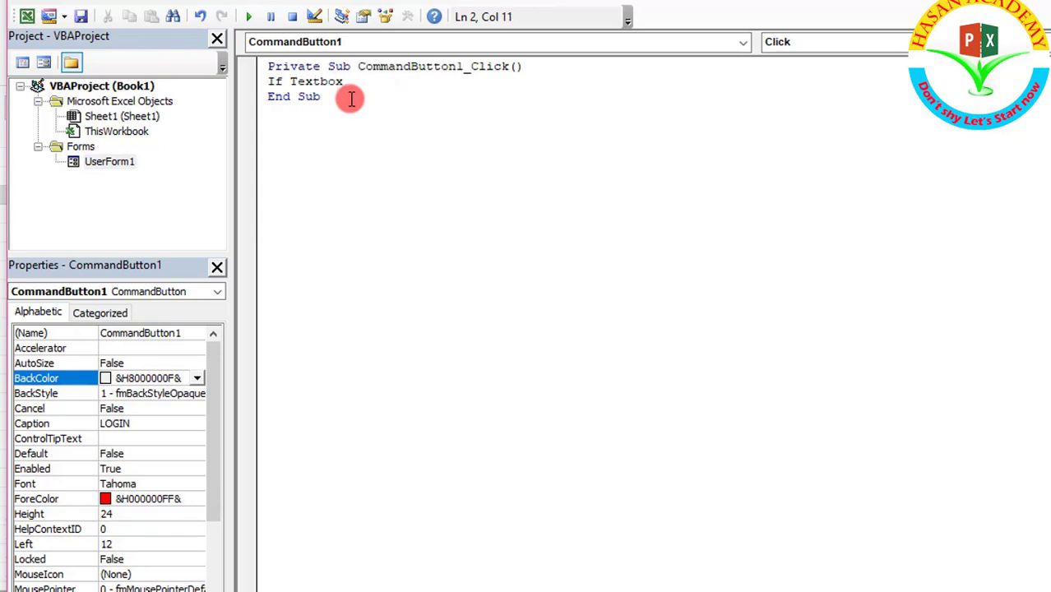
{"action": "type", "text": "1"}
{"action": "type", "text": ".te"}
{"action": "key", "text": "Escape"}
{"action": "type", "text": "xt "}
{"action": "type", "text": "="}
{"action": "type", "text": "\""}
{"action": "type", "text": "hasan\""}
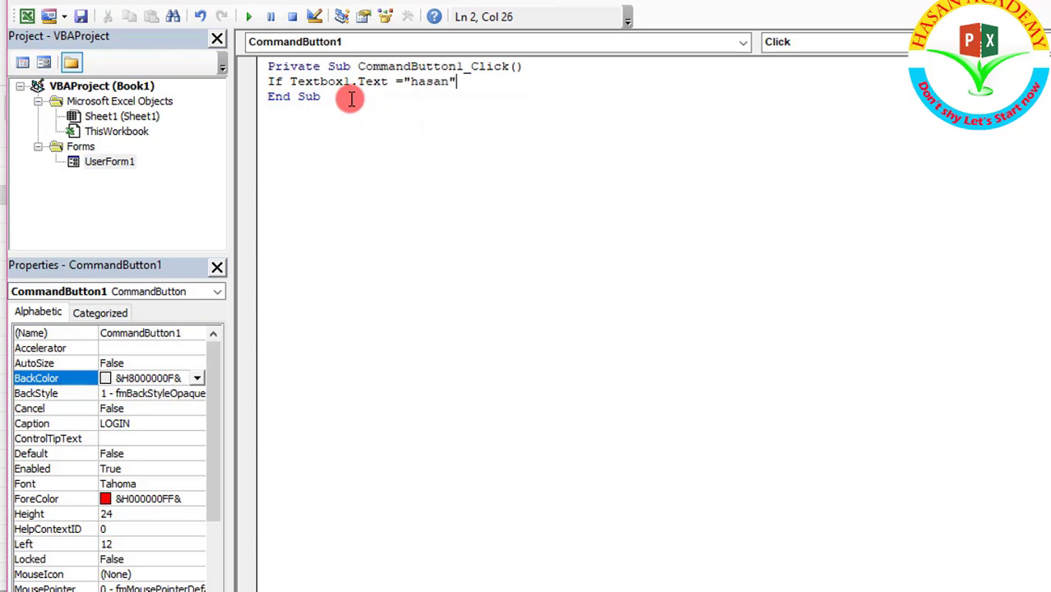
{"action": "type", "text": " o"}
{"action": "type", "text": "r t"}
{"action": "type", "text": "extbo"}
{"action": "type", "text": "x2.te"}
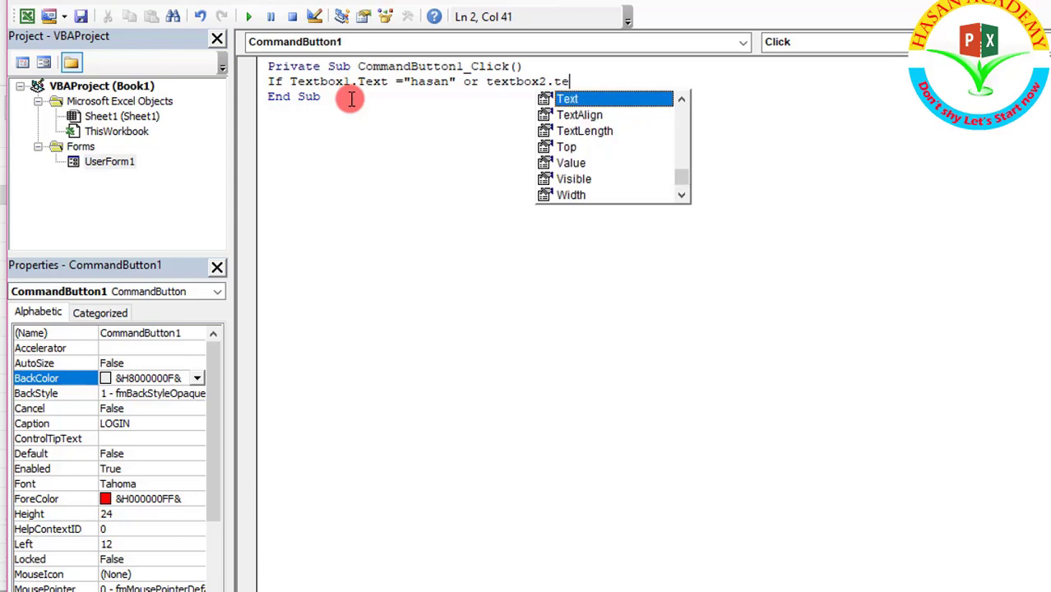
{"action": "type", "text": " ="}
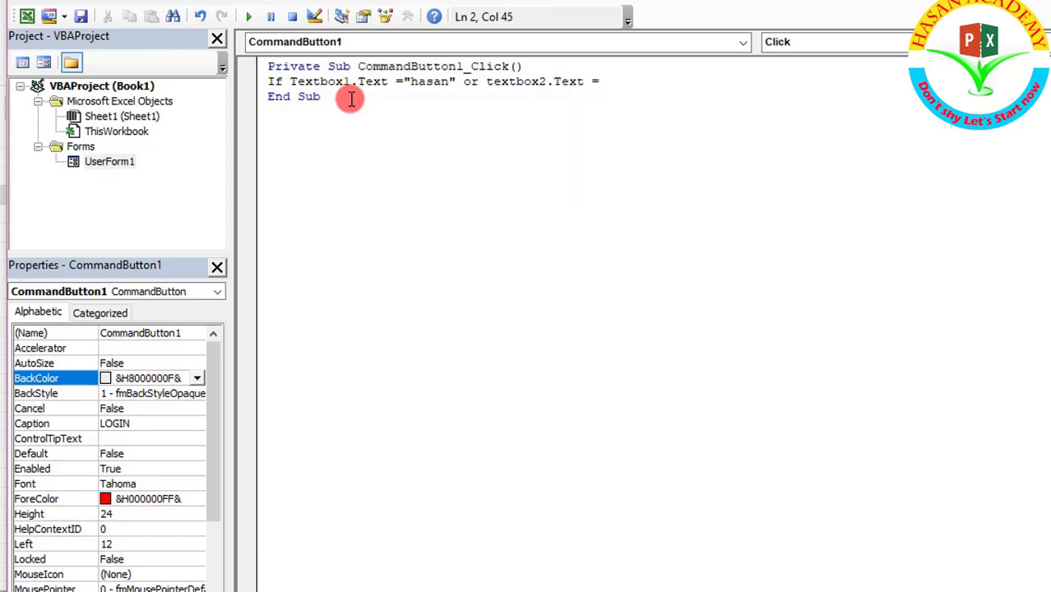
{"action": "type", "text": "\"hasan"}
{"action": "type", "text": "123"}
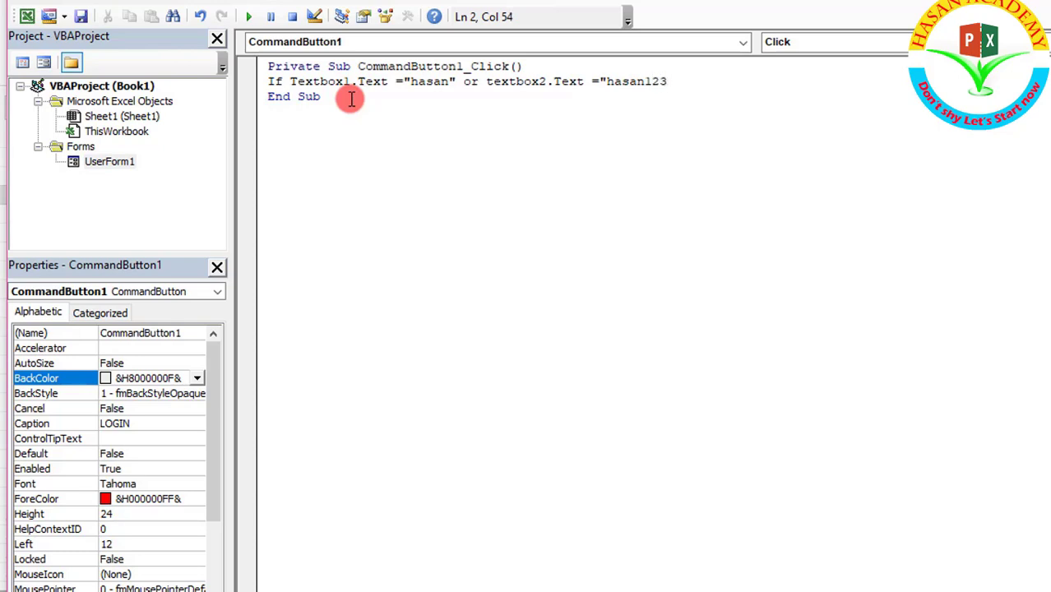
{"action": "type", "text": "\""}
{"action": "type", "text": "t"}
{"action": "type", "text": "hen"}
{"action": "key", "text": "Return"}
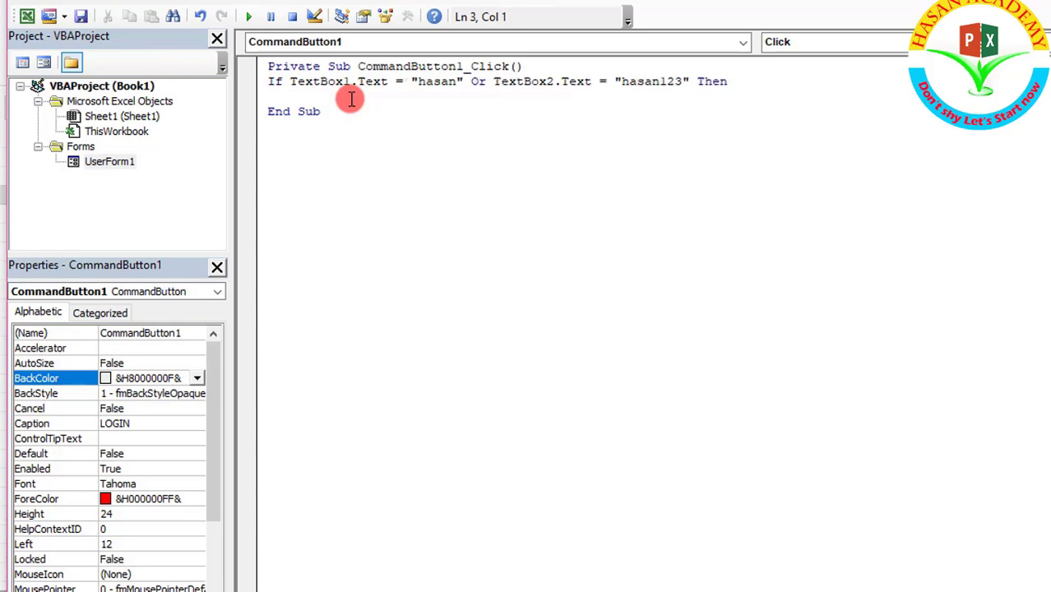
Step: Add a MsgBox line showing "Your user ID & Password is correct"
{"action": "type", "text": "Ms"}
{"action": "type", "text": "g"}
{"action": "key", "text": "BackSpace"}
{"action": "type", "text": "Bo"}
{"action": "type", "text": "x \" "}
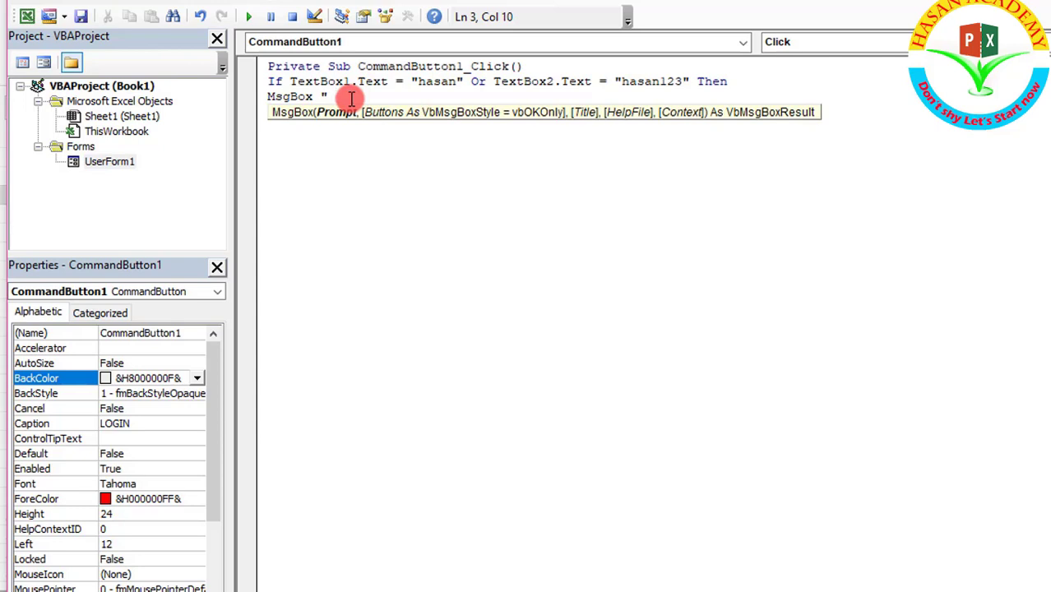
{"action": "type", "text": "Your "}
{"action": "type", "text": "user "}
{"action": "type", "text": "id"}
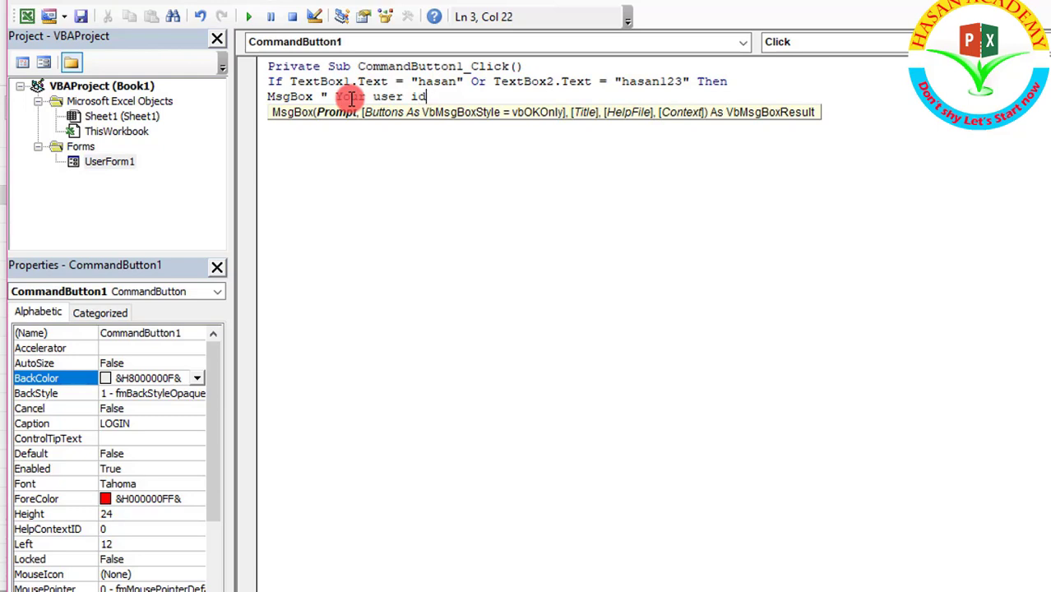
{"action": "key", "text": "BackSpace"}
{"action": "key", "text": "BackSpace"}
{"action": "type", "text": "ID "}
{"action": "type", "text": "& "}
{"action": "type", "text": "Passw"}
{"action": "type", "text": "ord is "}
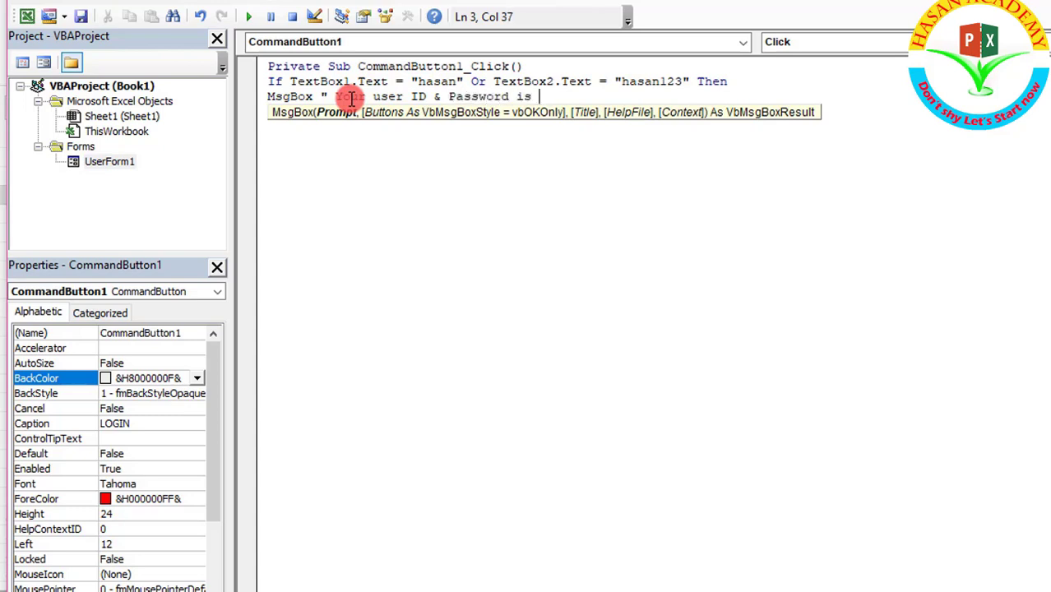
{"action": "type", "text": "core"}
{"action": "key", "text": "BackSpace"}
{"action": "type", "text": "e"}
{"action": "key", "text": "BackSpace"}
{"action": "type", "text": "rect"}
{"action": "type", "text": "\""}
{"action": "key", "text": "Return"}
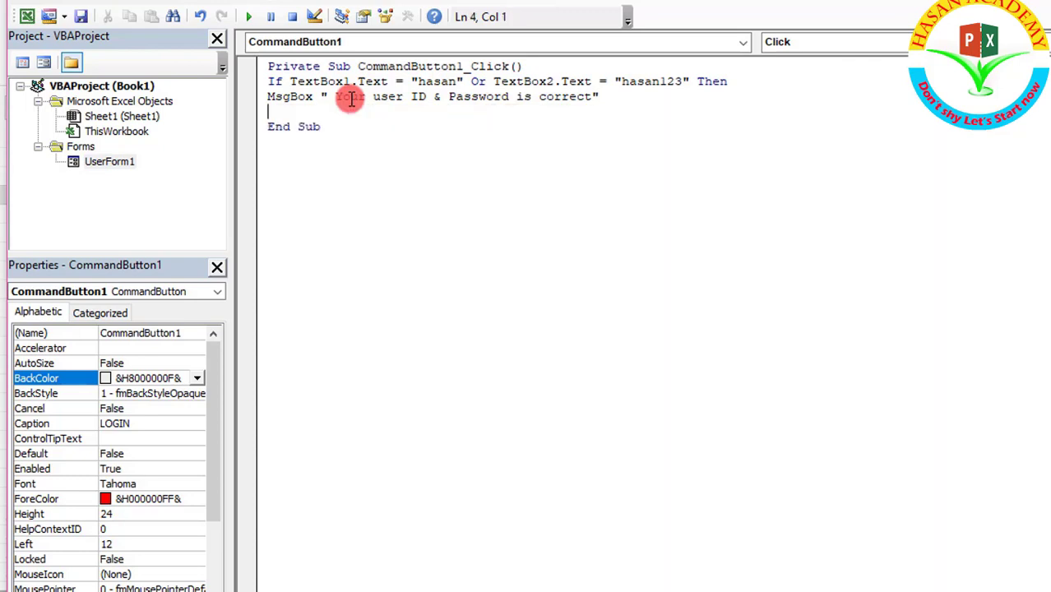
Step: Add Application.Visible = True and Unload Me lines after the success message
{"action": "type", "text": "App"}
{"action": "type", "text": "lication"}
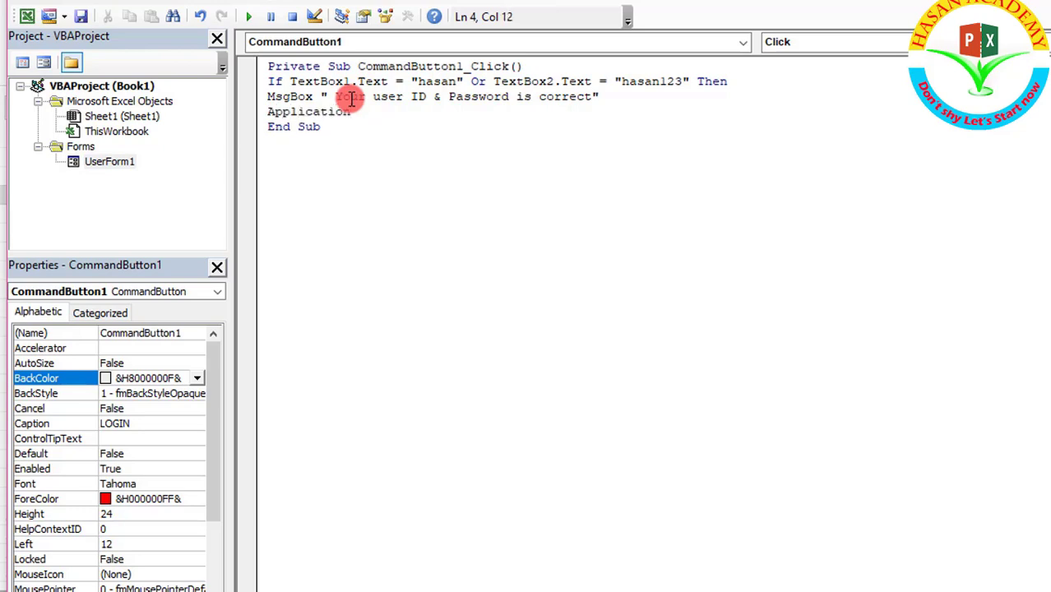
{"action": "type", "text": ".Vi"}
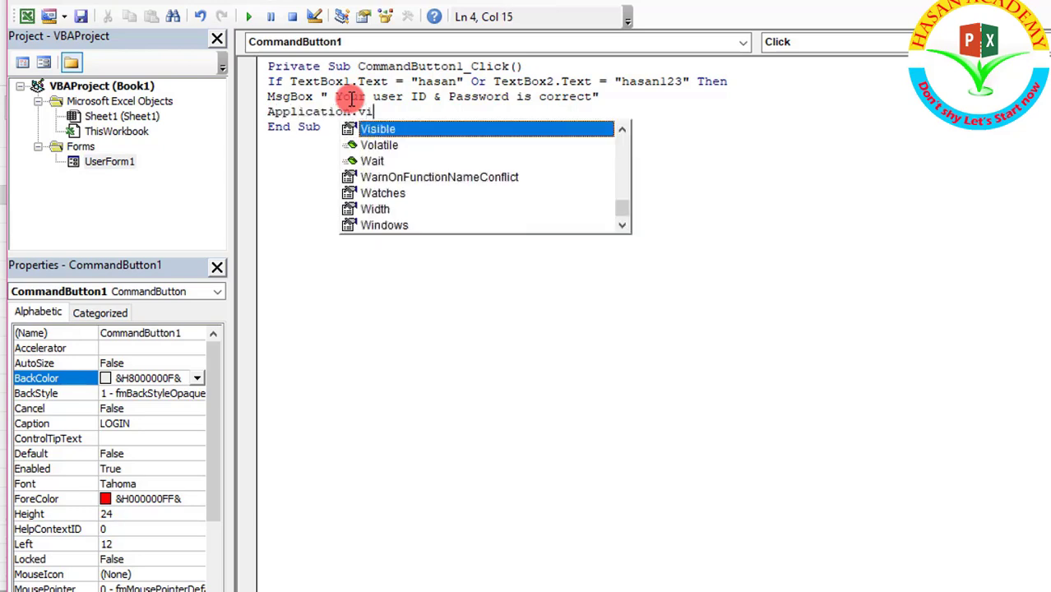
{"action": "key", "text": "space"}
{"action": "type", "text": "="}
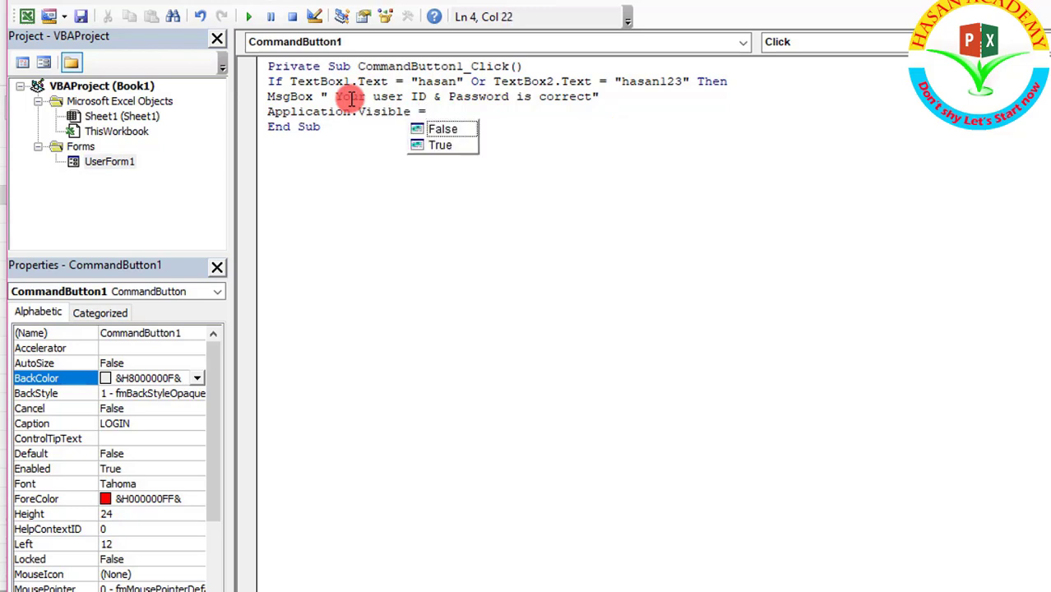
{"action": "type", "text": "t"}
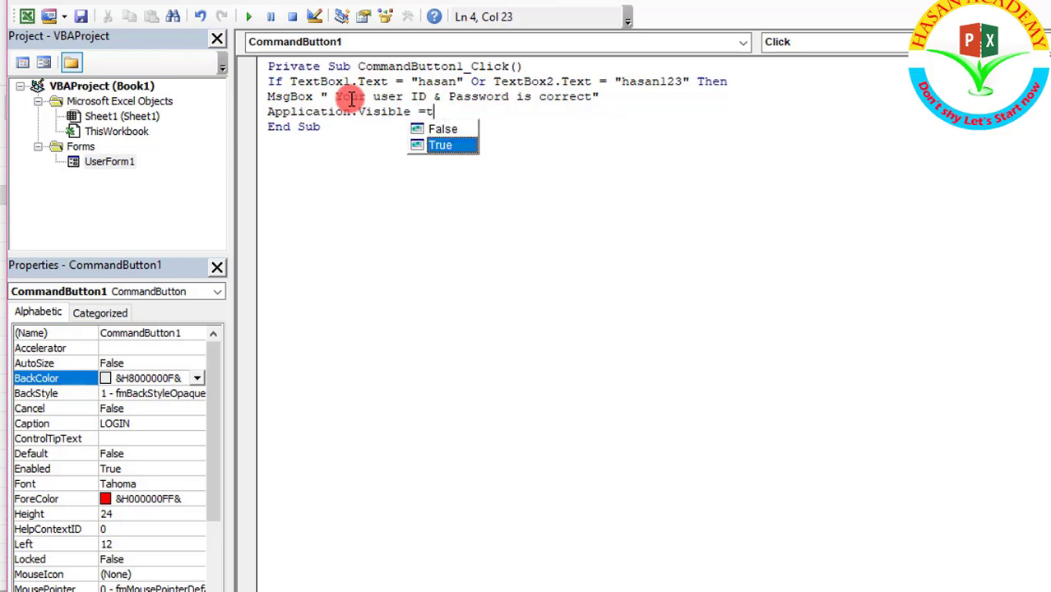
{"action": "key", "text": "space"}
{"action": "key", "text": "Return"}
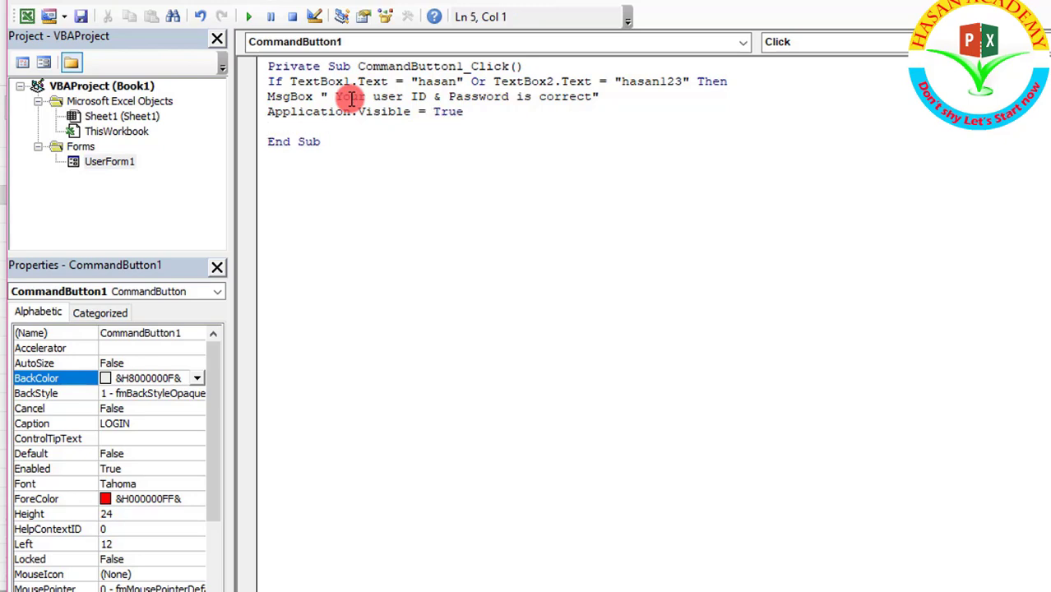
{"action": "type", "text": "Unload"}
{"action": "type", "text": " me"}
{"action": "key", "text": "Return"}
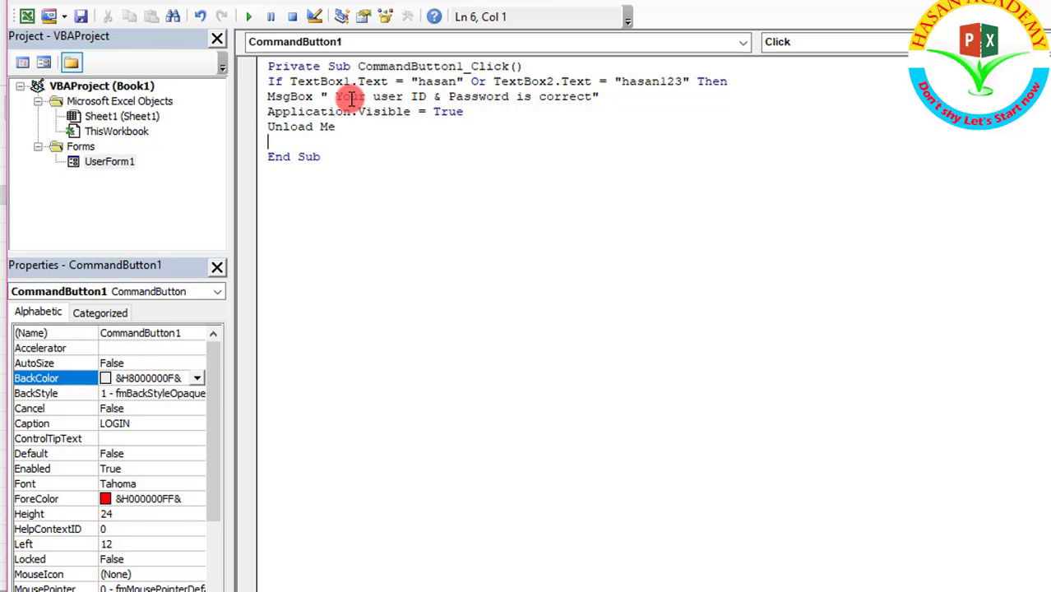
Step: Begin typing the Else keyword on the next line
{"action": "type", "text": "E"}
{"action": "type", "text": "xi"}
{"action": "key", "text": "BackSpace"}
{"action": "key", "text": "BackSpace"}
{"action": "type", "text": "lse"}
{"action": "key", "text": "BackSpace"}
{"action": "key", "text": "BackSpace"}
Step: Finish the Else line and add MsgBox "Your user ID & Password is incorrect"
{"action": "type", "text": "se"}
{"action": "key", "text": "Return"}
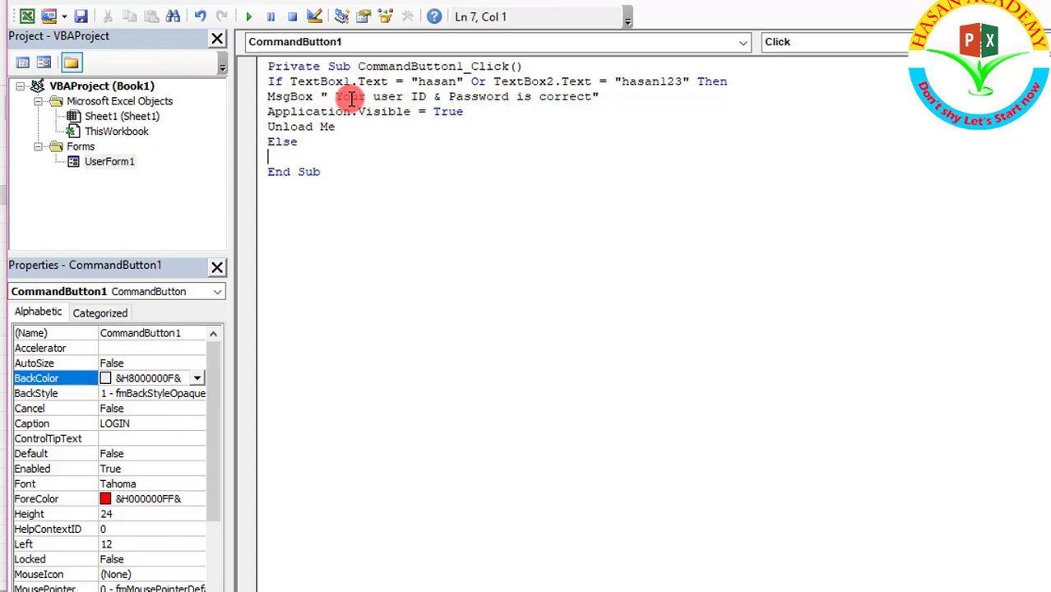
{"action": "type", "text": "Msg"}
{"action": "type", "text": "Box\""}
{"action": "type", "text": "Yo"}
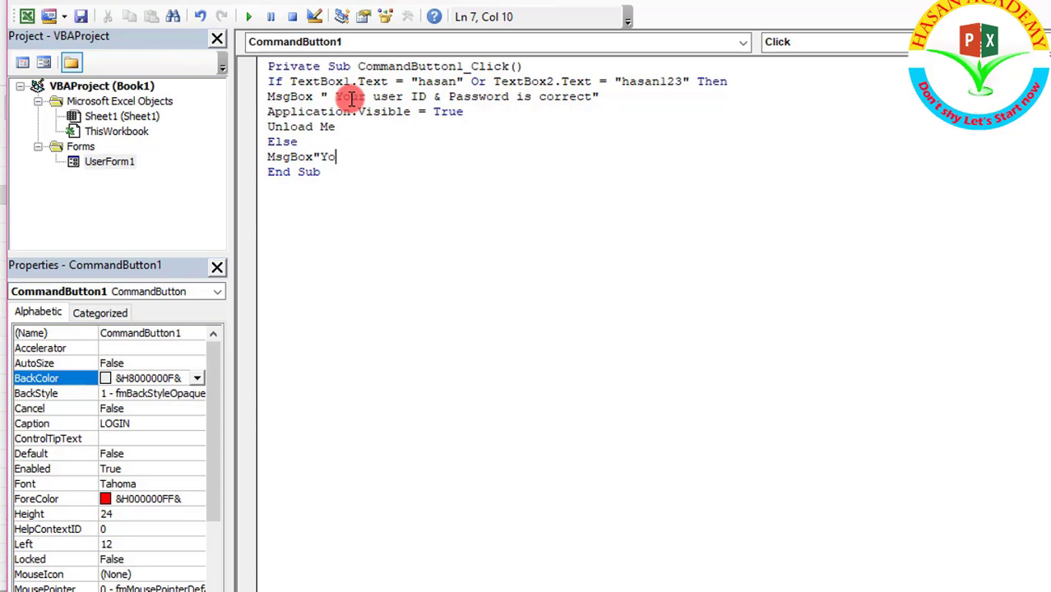
{"action": "type", "text": "u"}
{"action": "key", "text": "BackSpace"}
{"action": "type", "text": "ur "}
{"action": "type", "text": "us"}
{"action": "type", "text": "er i"}
{"action": "key", "text": "BackSpace"}
{"action": "type", "text": "Id"}
{"action": "key", "text": "BackSpace"}
{"action": "type", "text": "D & "}
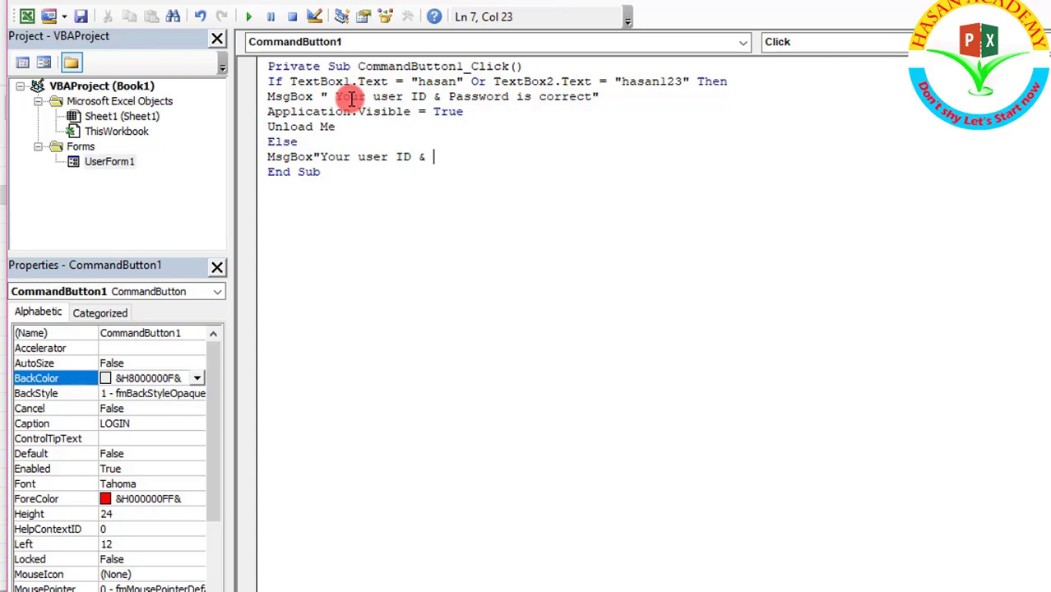
{"action": "type", "text": "Pass"}
{"action": "key", "text": "BackSpace"}
{"action": "type", "text": "w"}
{"action": "type", "text": "ord is"}
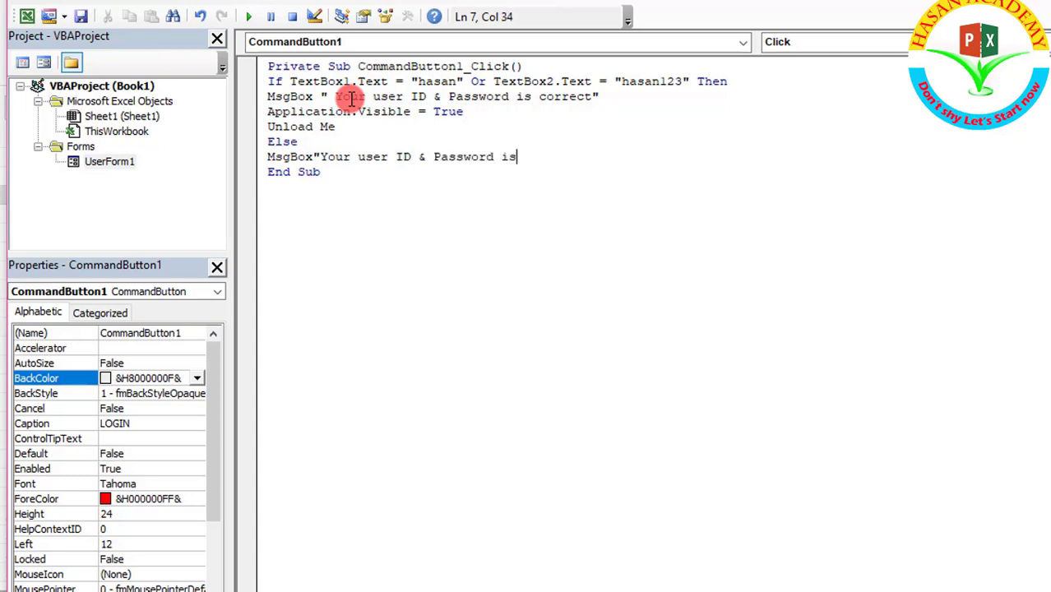
{"action": "type", "text": " incorre"}
{"action": "type", "text": "nc"}
{"action": "key", "text": "BackSpace"}
{"action": "key", "text": "BackSpace"}
{"action": "type", "text": "c"}
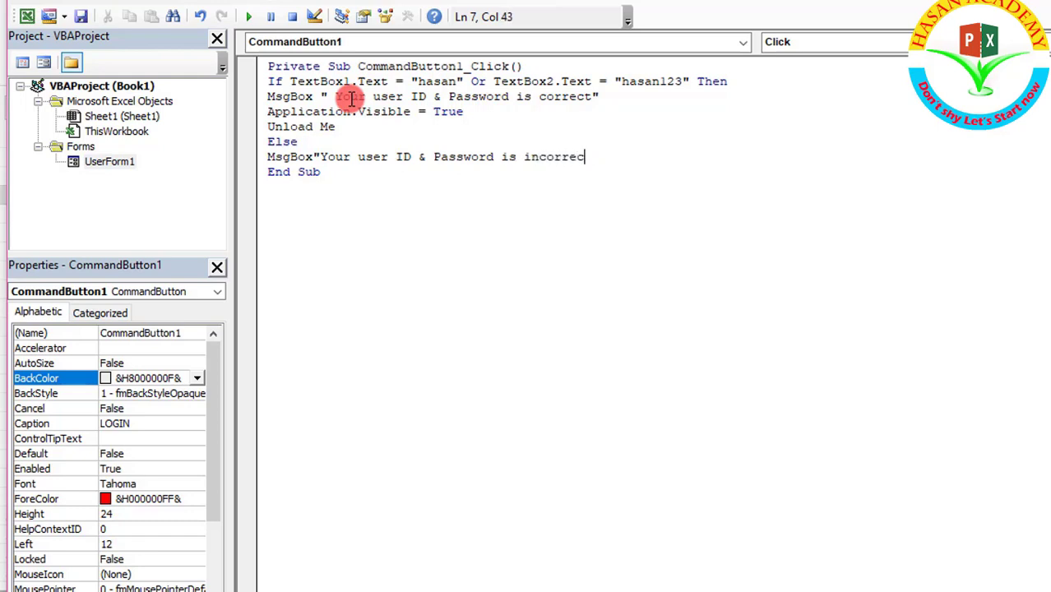
{"action": "type", "text": "t\""}
{"action": "key", "text": "Return"}
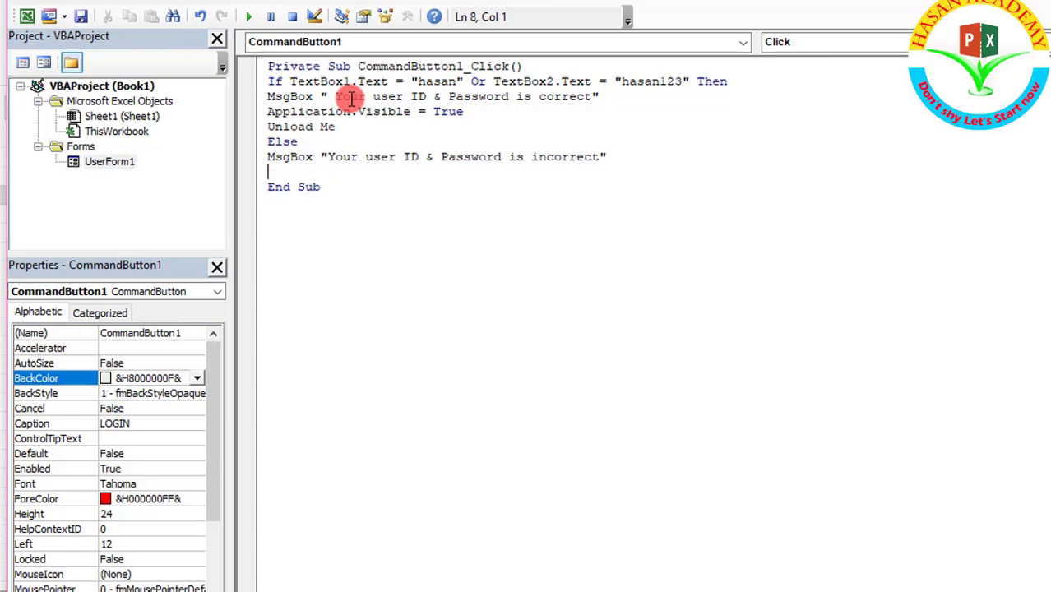
Step: Add a second MsgBox asking the user to input the correct user ID & password
{"action": "type", "text": "M"}
{"action": "type", "text": "sg"}
{"action": "type", "text": "b"}
{"action": "key", "text": "BackSpace"}
{"action": "type", "text": "b"}
{"action": "type", "text": "o"}
{"action": "key", "text": "BackSpace"}
{"action": "key", "text": "BackSpace"}
{"action": "type", "text": "Box"}
{"action": "type", "text": "\""}
{"action": "key", "text": "BackSpace"}
{"action": "key", "text": "BackSpace"}
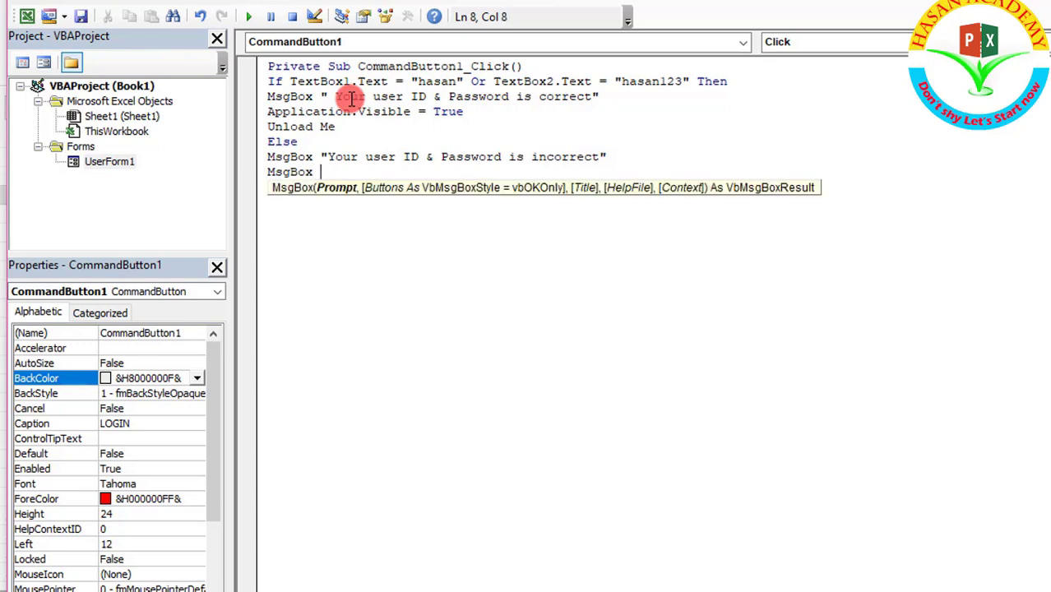
{"action": "type", "text": "\""}
{"action": "type", "text": " Plea"}
{"action": "type", "text": "se ind"}
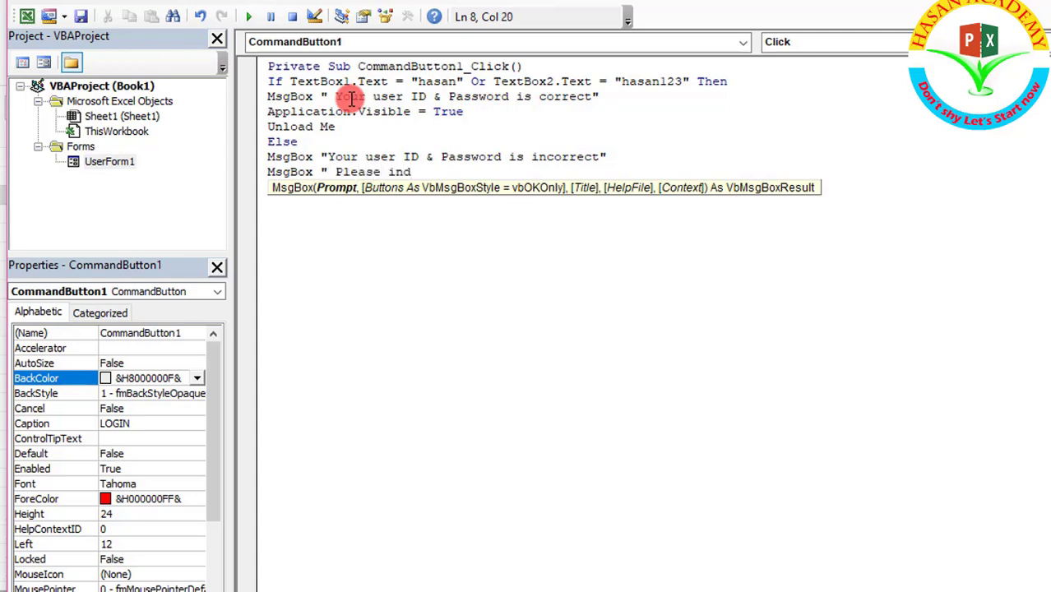
{"action": "key", "text": "BackSpace"}
{"action": "type", "text": "put "}
{"action": "type", "text": "corr"}
{"action": "type", "text": "ect use"}
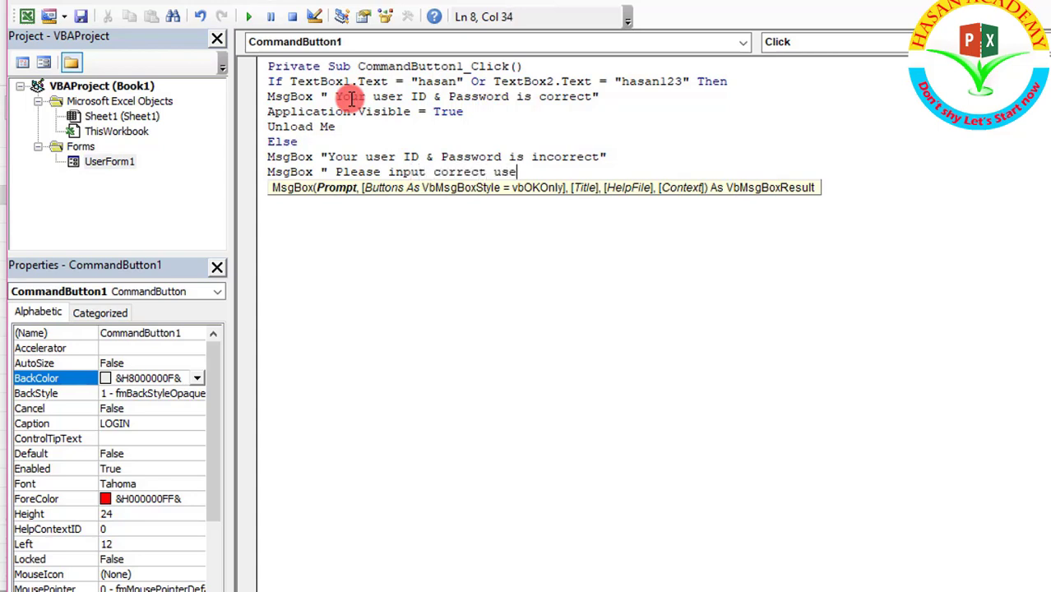
{"action": "type", "text": "rID"}
{"action": "key", "text": "BackSpace"}
{"action": "key", "text": "BackSpace"}
{"action": "type", "text": "id"}
{"action": "key", "text": "BackSpace"}
{"action": "key", "text": "BackSpace"}
{"action": "type", "text": "i"}
{"action": "key", "text": "BackSpace"}
{"action": "type", "text": "ID"}
{"action": "type", "text": " & p"}
{"action": "type", "text": "asso"}
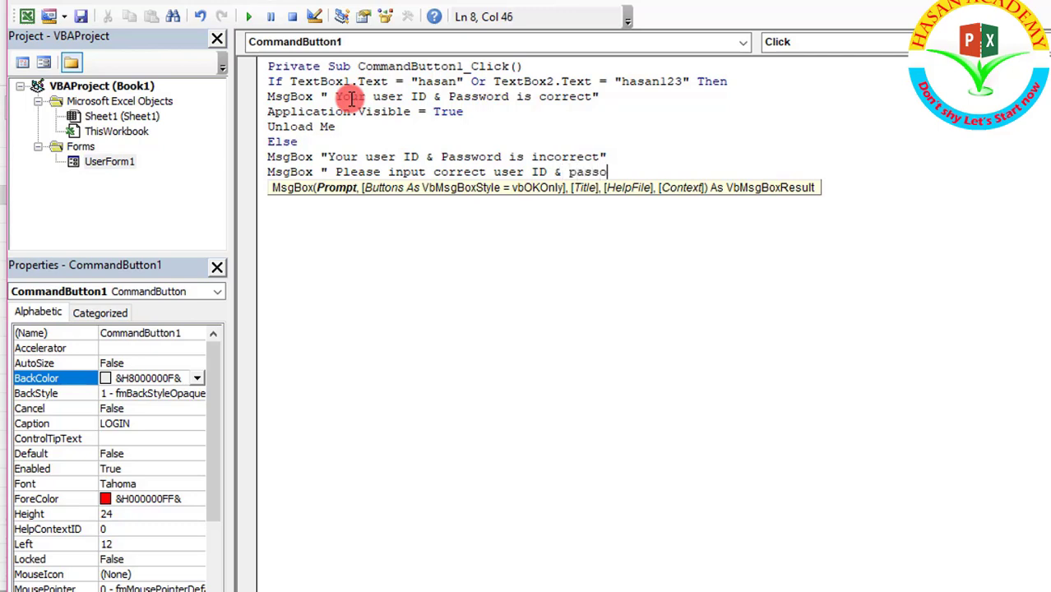
{"action": "key", "text": "BackSpace"}
{"action": "type", "text": "wr"}
{"action": "key", "text": "BackSpace"}
{"action": "type", "text": "ord"}
{"action": "type", "text": "\""}
{"action": "key", "text": "Return"}
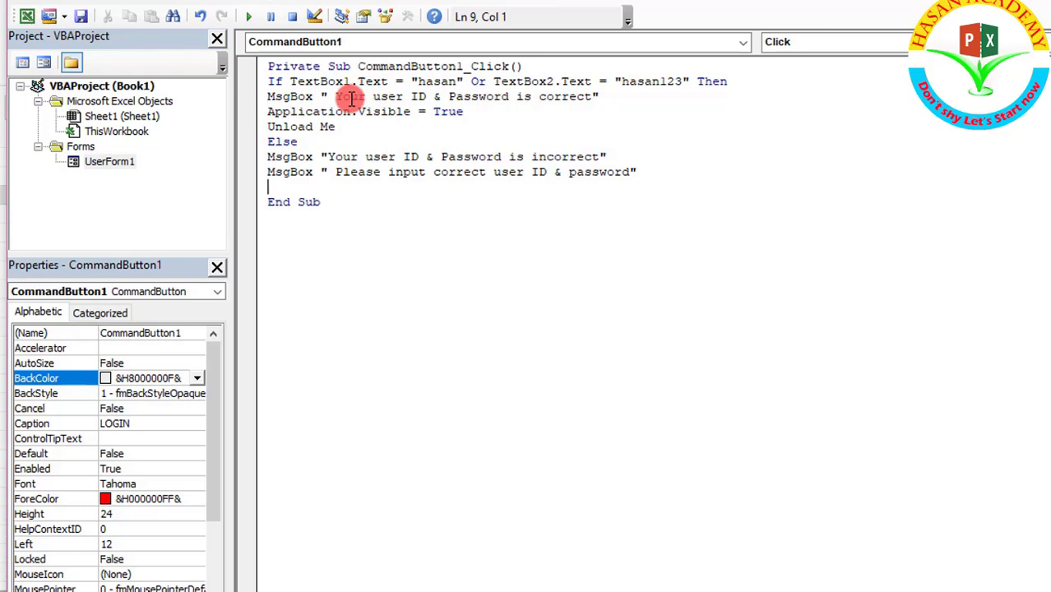
Step: Close the If block with End If and return to the UserForm1 designer
{"action": "type", "text": "End "}
{"action": "type", "text": "If"}
{"action": "key", "text": "Return"}
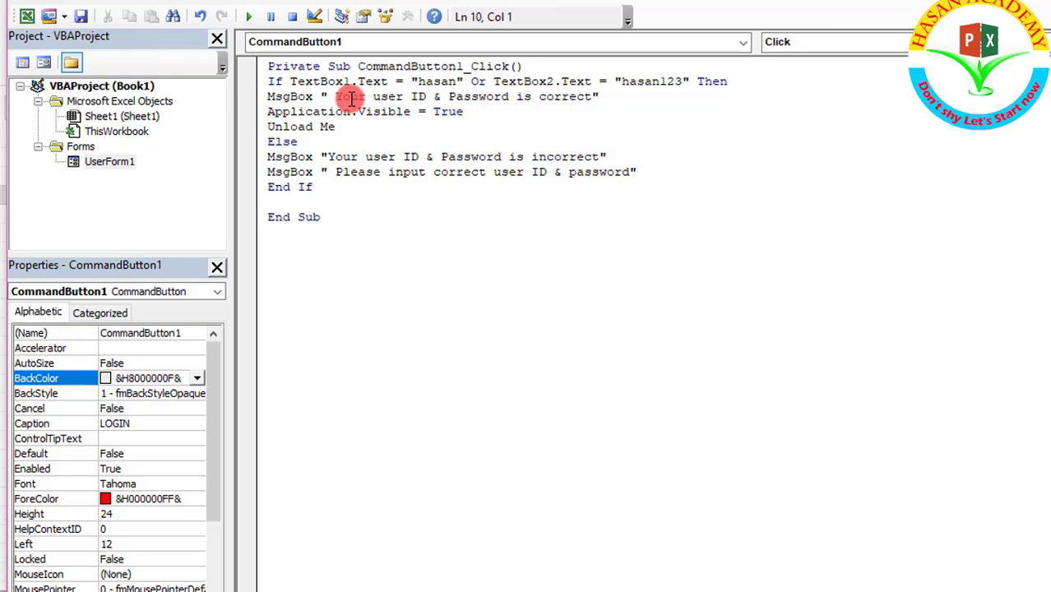
{"action": "double_click", "coordinate": [100, 161]}
{"action": "left_click", "coordinate": [460, 236]}
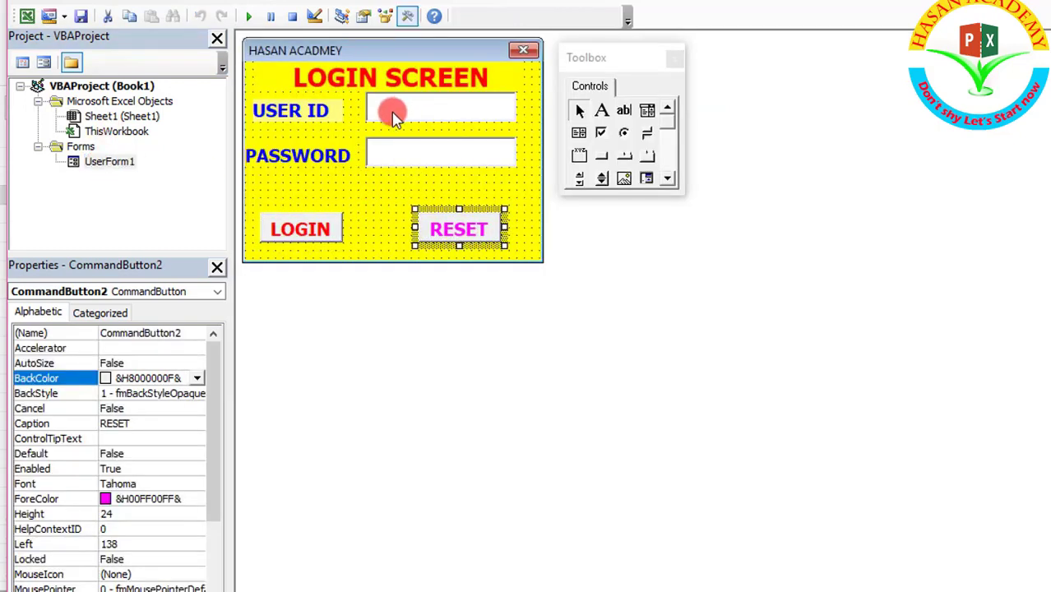
{"action": "left_click", "coordinate": [322, 229]}
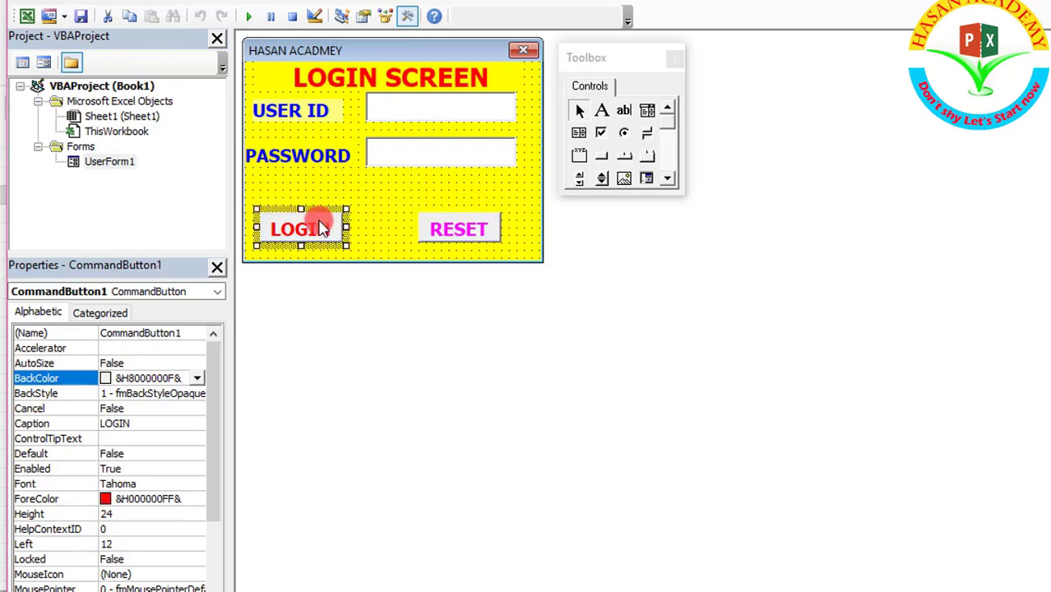
{"action": "left_click", "coordinate": [250, 15]}
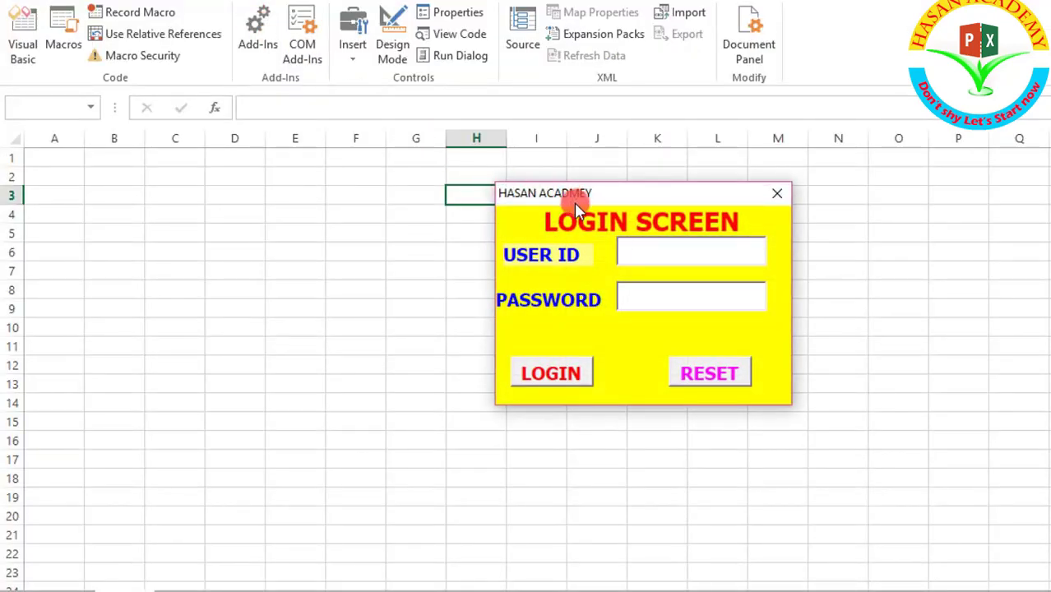
{"action": "type", "text": "h"}
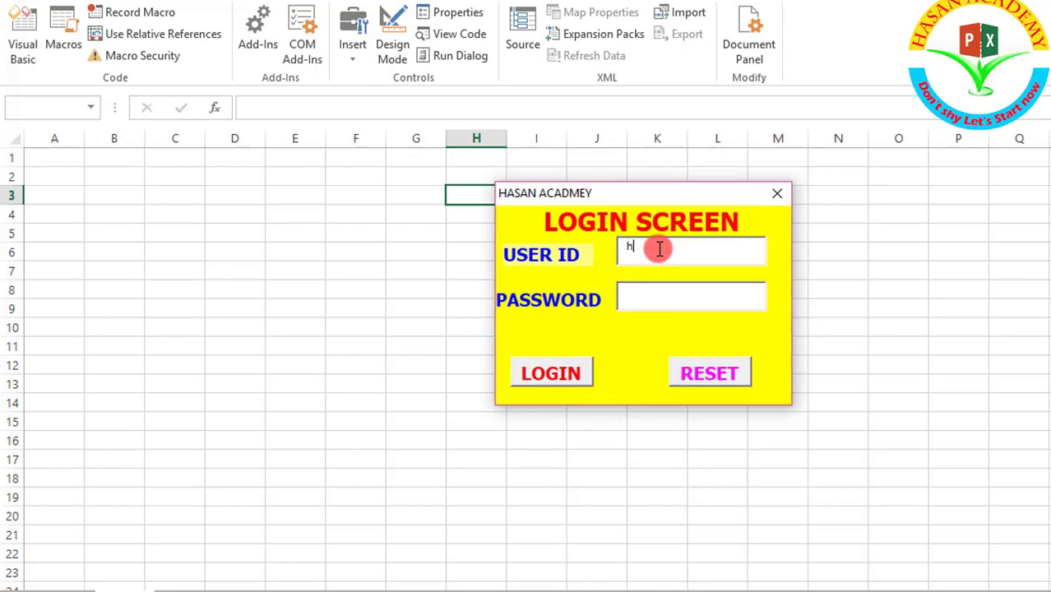
{"action": "type", "text": "h"}
{"action": "key", "text": "BackSpace"}
{"action": "key", "text": "BackSpace"}
{"action": "type", "text": "ha"}
{"action": "type", "text": "ssa"}
{"action": "type", "text": "nni"}
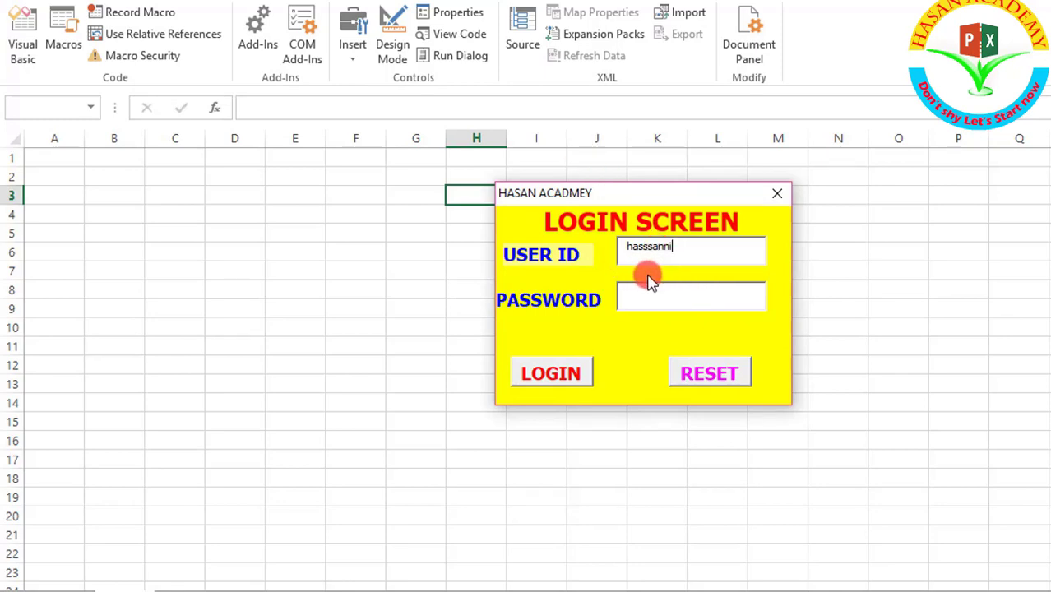
{"action": "key", "text": "BackSpace"}
{"action": "key", "text": "BackSpace"}
{"action": "key", "text": "BackSpace"}
{"action": "key", "text": "BackSpace"}
{"action": "left_click", "coordinate": [712, 362]}
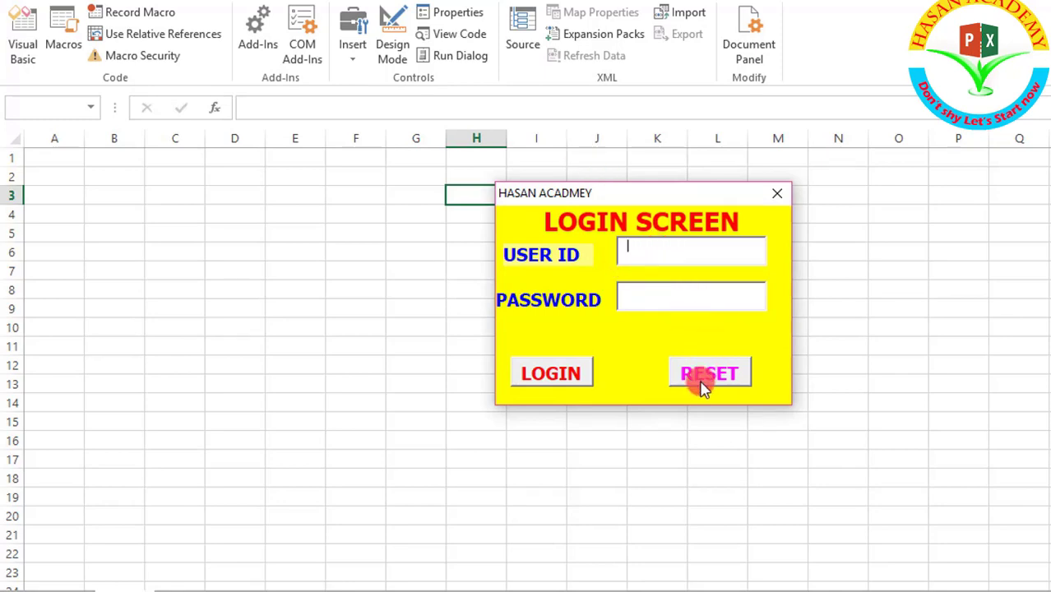
Step: Close the running form and give the RESET button code: Unload UserForm1, then UserForm1.Show
{"action": "left_click", "coordinate": [777, 200]}
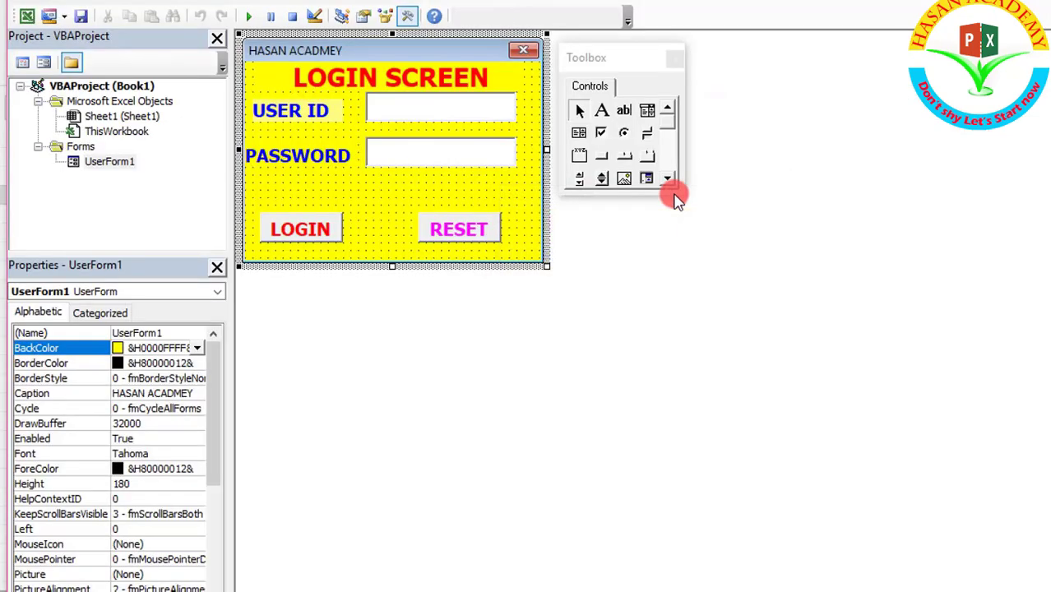
{"action": "double_click", "coordinate": [471, 233]}
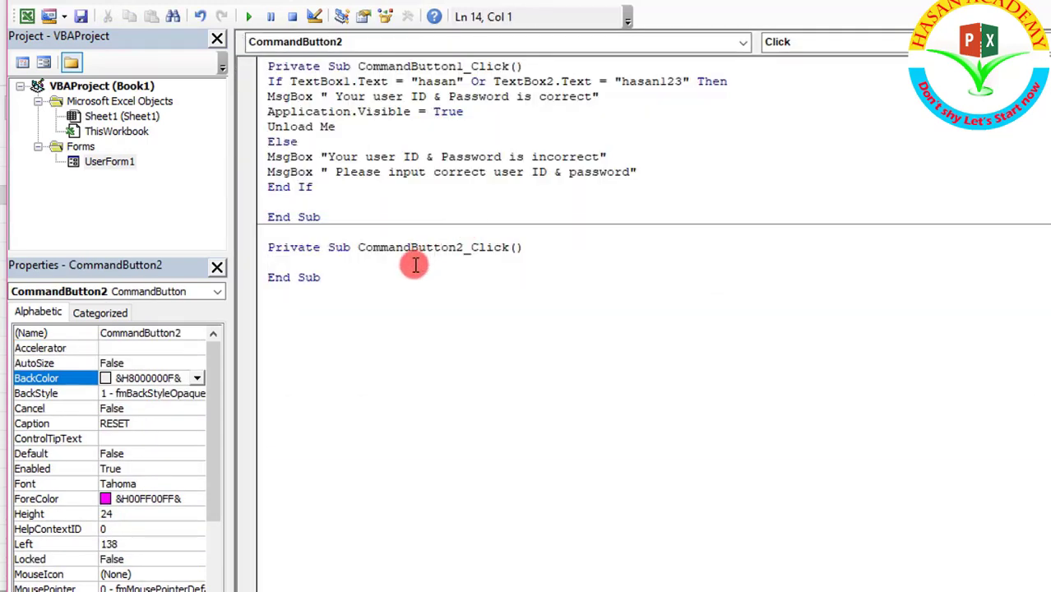
{"action": "type", "text": "Unlo"}
{"action": "type", "text": "ad us"}
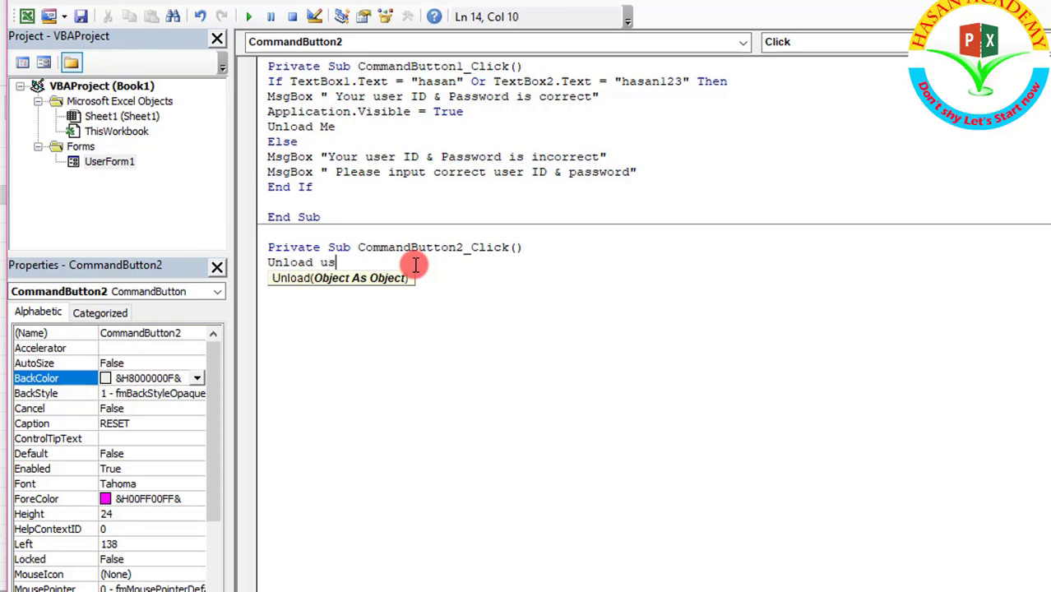
{"action": "type", "text": "erform"}
{"action": "type", "text": "1"}
{"action": "key", "text": "Return"}
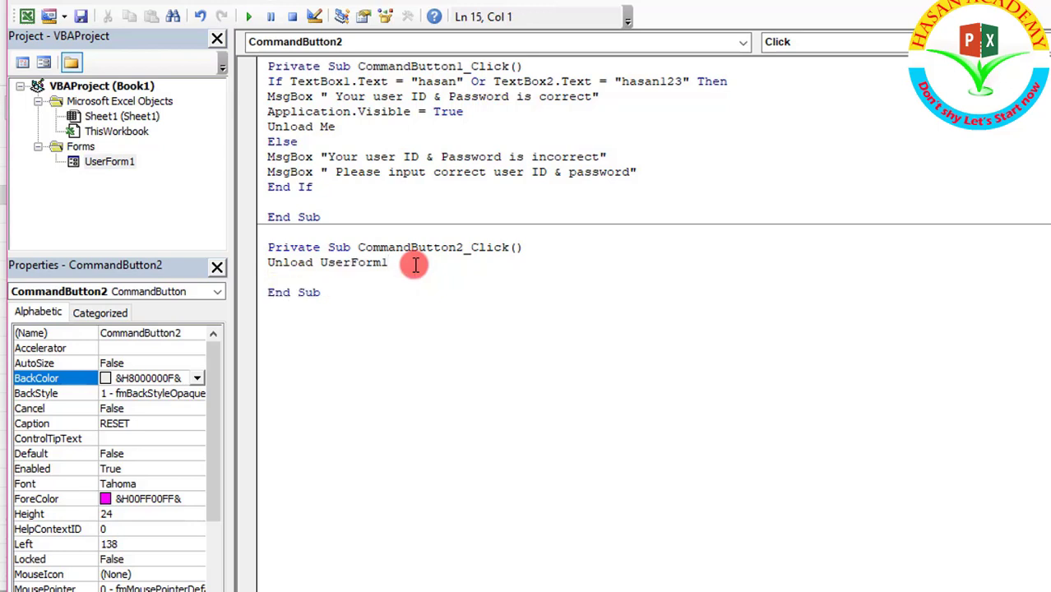
{"action": "type", "text": "userfo"}
{"action": "type", "text": "rm1"}
{"action": "type", "text": ".sno"}
{"action": "key", "text": "BackSpace"}
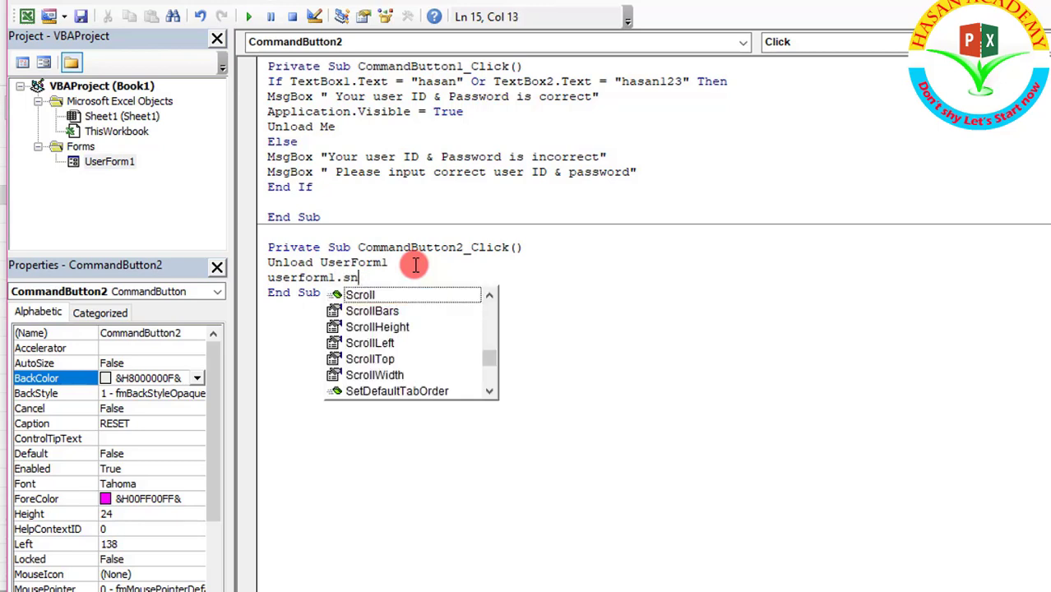
{"action": "key", "text": "BackSpace"}
{"action": "type", "text": "sho"}
{"action": "key", "text": "BackSpace"}
{"action": "key", "text": "BackSpace"}
{"action": "key", "text": "BackSpace"}
{"action": "key", "text": "BackSpace"}
{"action": "type", "text": "Sc"}
{"action": "key", "text": "BackSpace"}
{"action": "type", "text": "ho"}
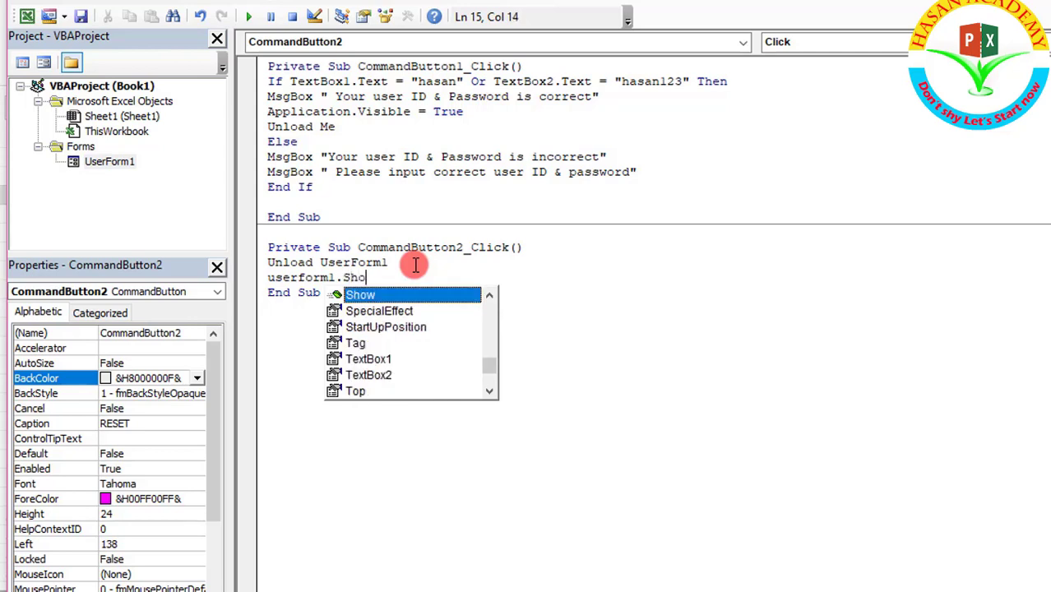
{"action": "type", "text": "w"}
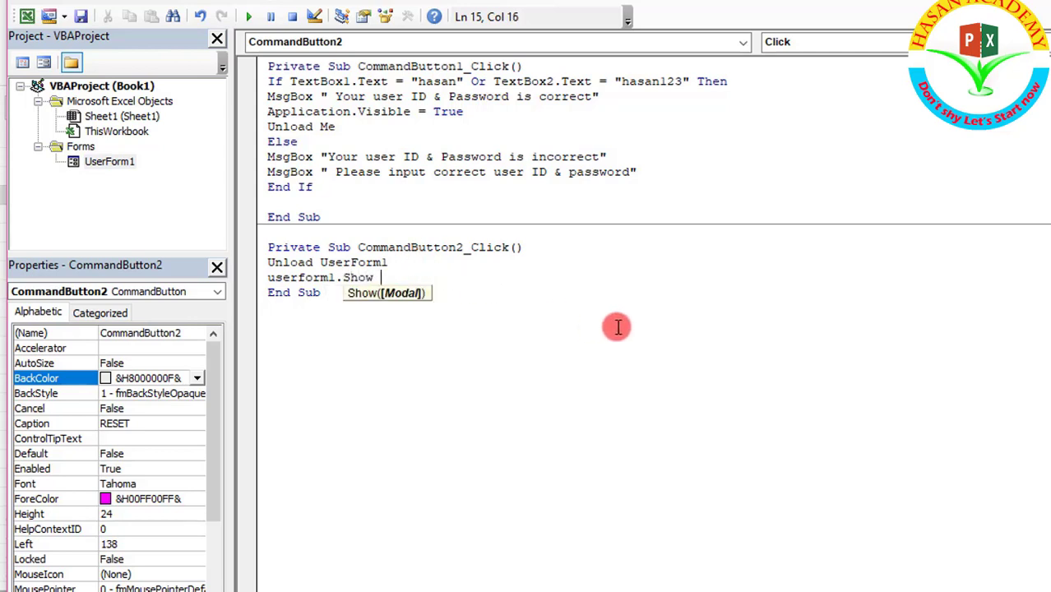
{"action": "left_click", "coordinate": [616, 326]}
Step: Run the form, enter 'hhheeeee' as a test user ID, and confirm RESET clears it
{"action": "left_click", "coordinate": [251, 18]}
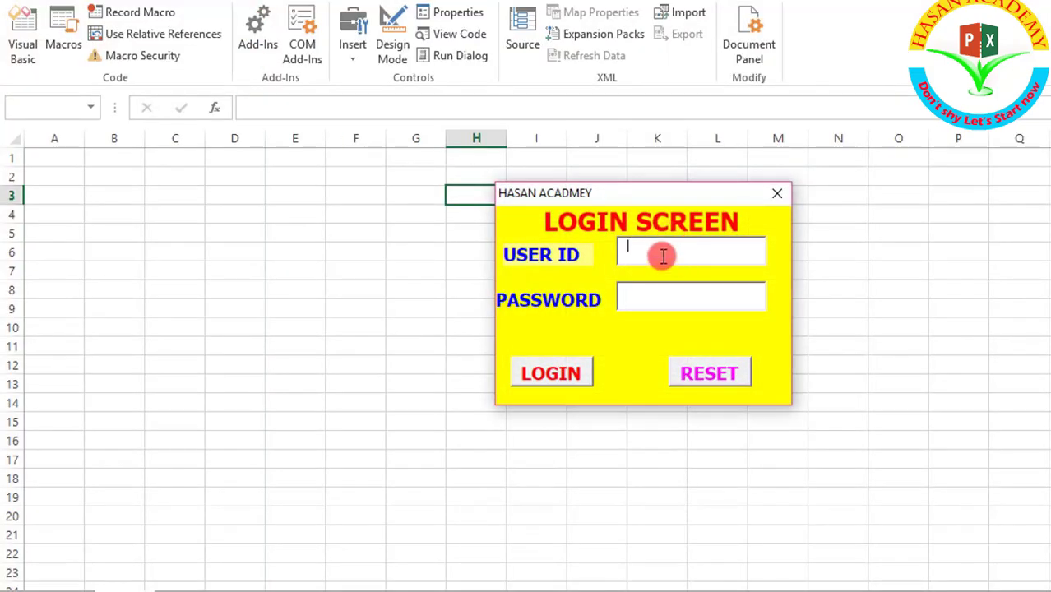
{"action": "type", "text": "hhhe"}
{"action": "type", "text": "eeee"}
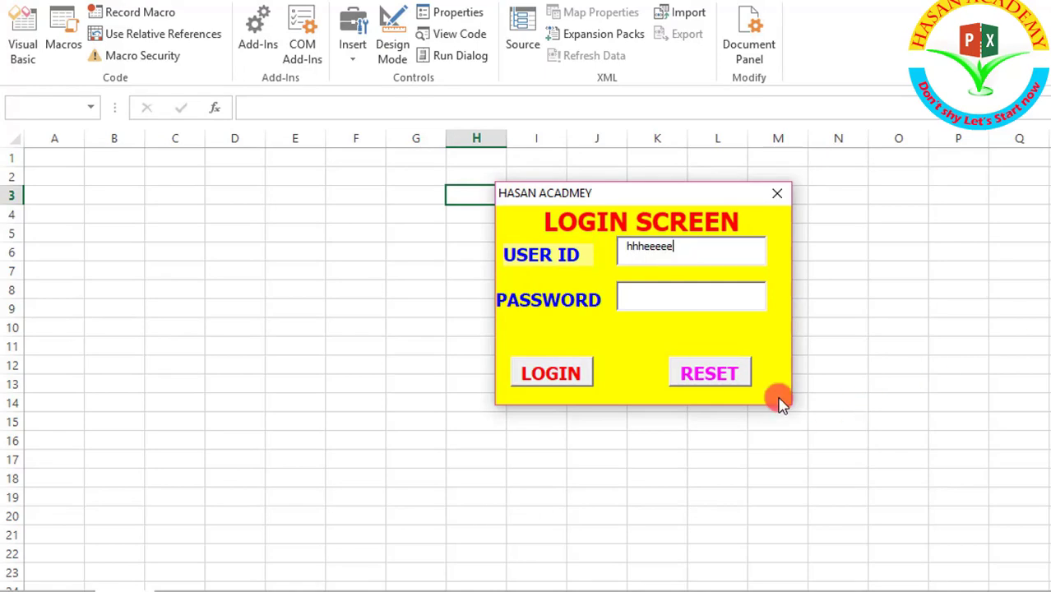
{"action": "left_click", "coordinate": [679, 373]}
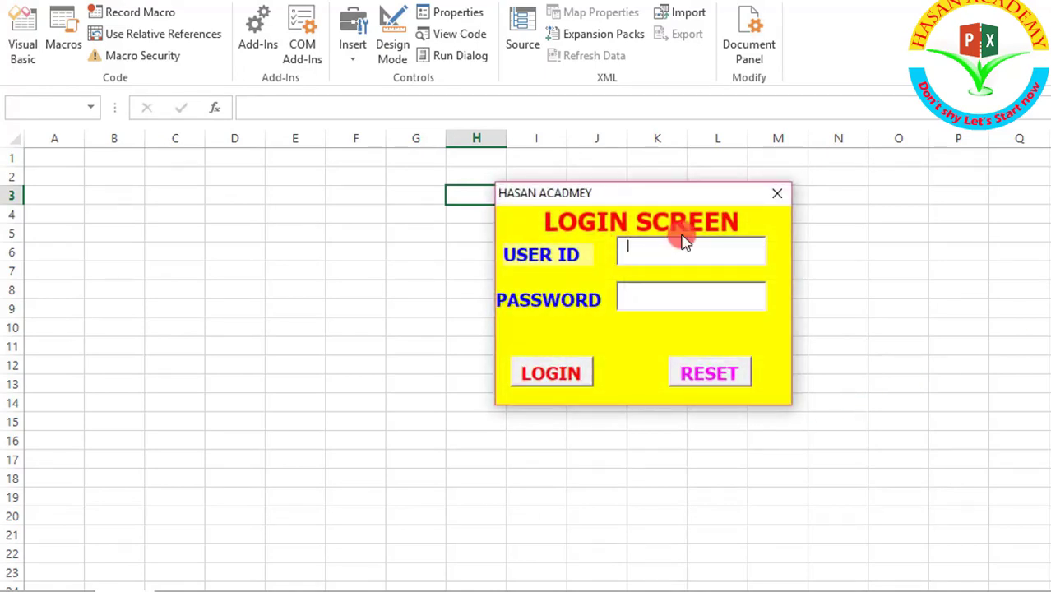
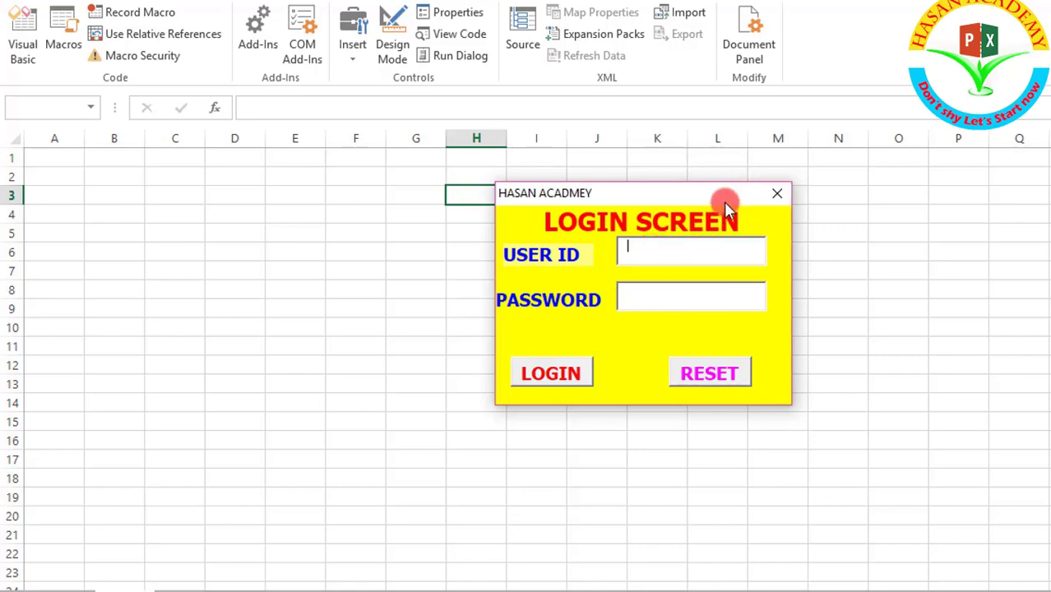
Step: Close the running form and set the USER ID box (TextBox1) PasswordChar to *
{"action": "left_click", "coordinate": [779, 192]}
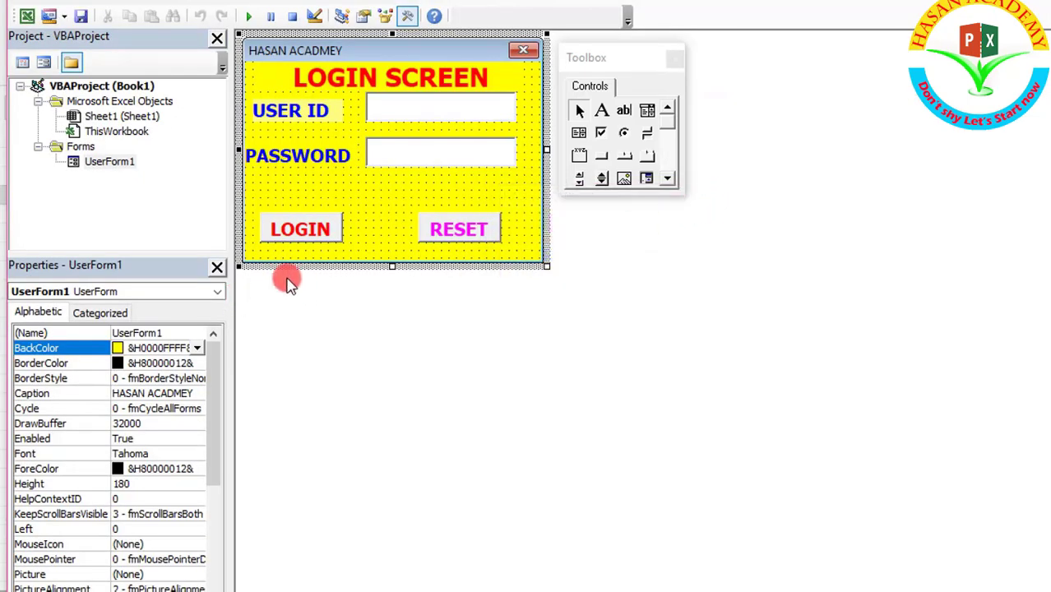
{"action": "left_click", "coordinate": [414, 115]}
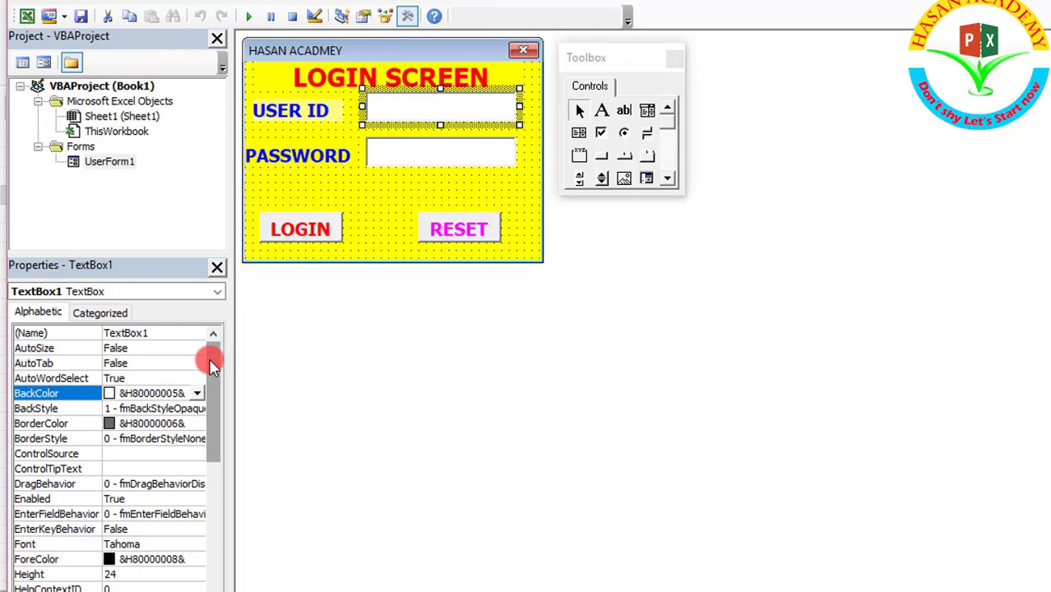
{"action": "left_click_drag", "start_coordinate": [211, 366], "coordinate": [208, 487]}
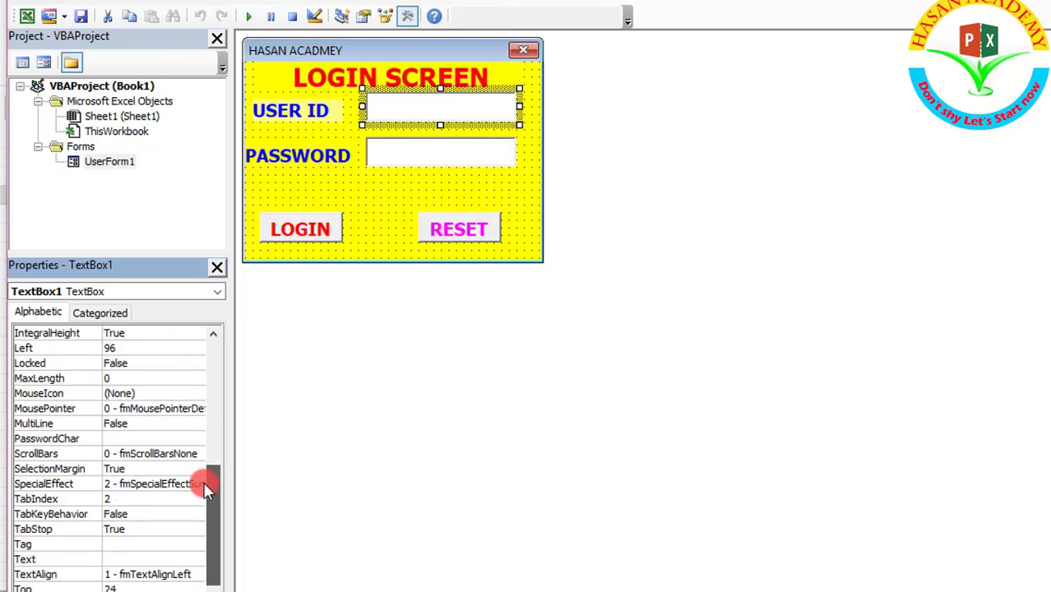
{"action": "left_click", "coordinate": [29, 439]}
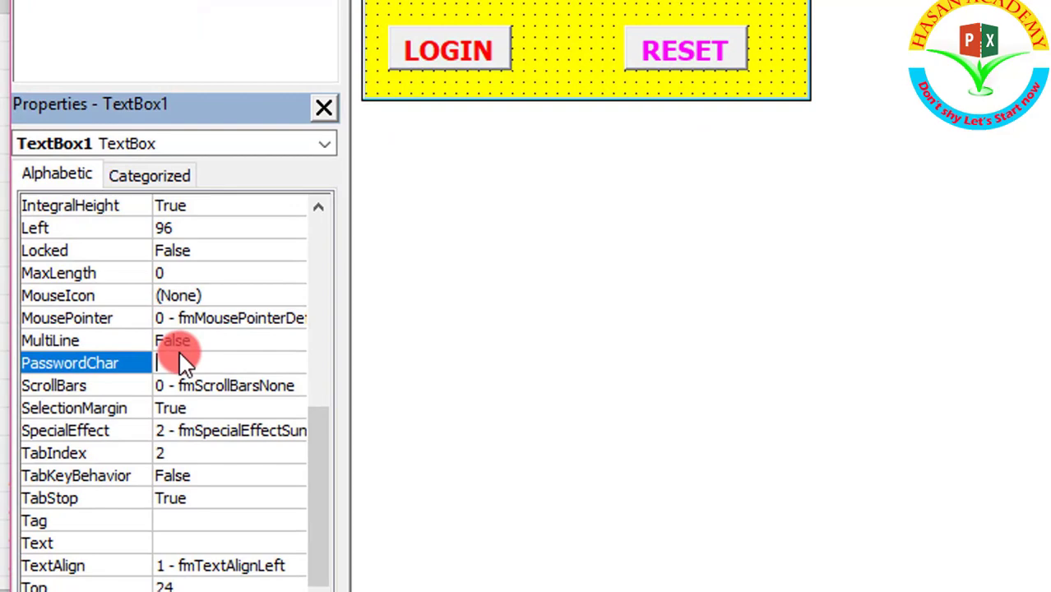
{"action": "type", "text": "*"}
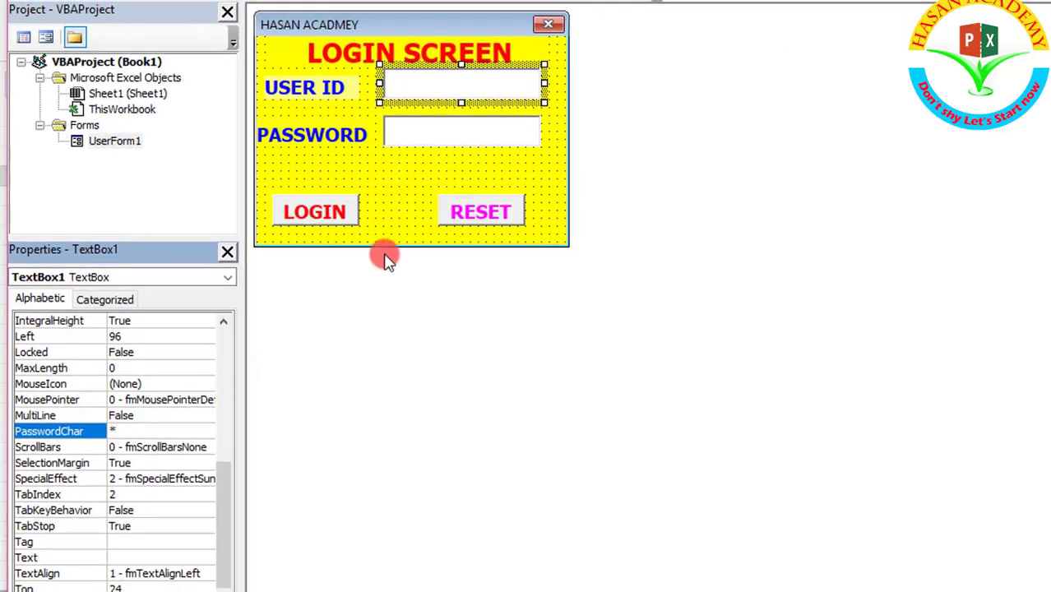
Step: Set the PASSWORD box (TextBox2) PasswordChar to * as well
{"action": "left_click", "coordinate": [446, 135]}
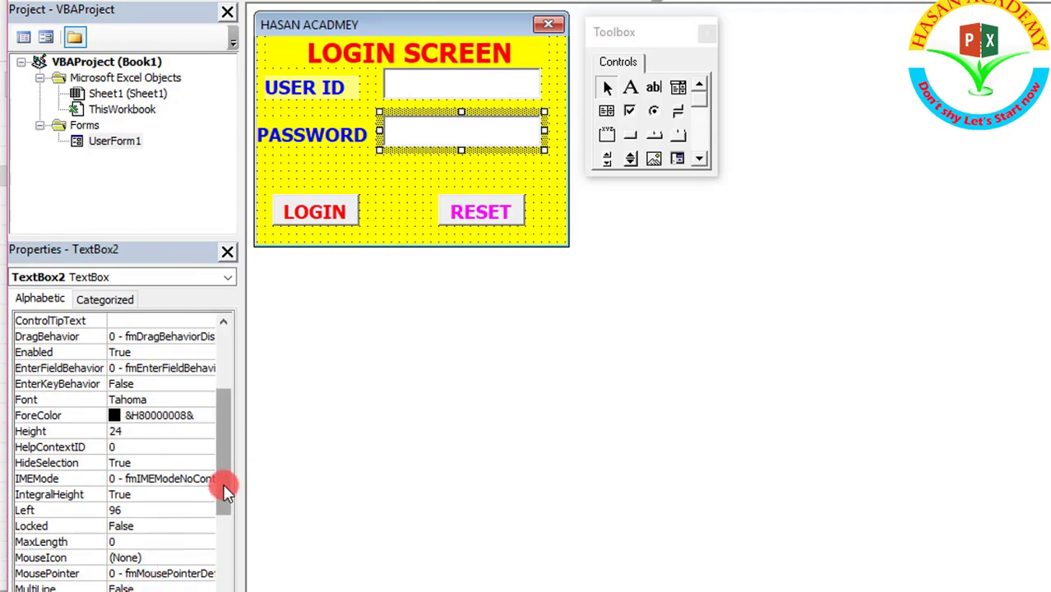
{"action": "left_click_drag", "start_coordinate": [228, 488], "coordinate": [228, 543]}
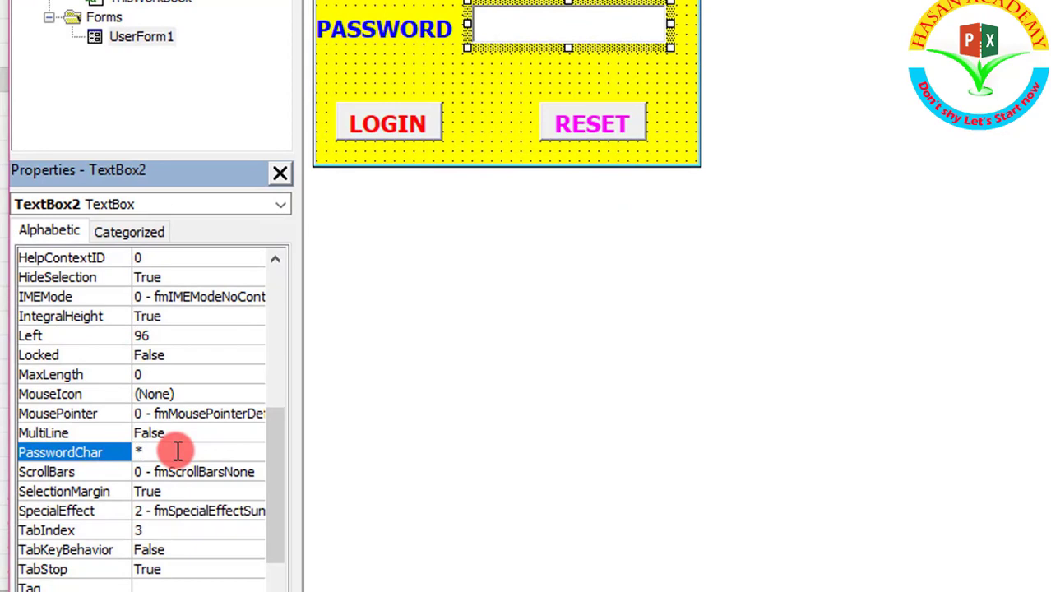
{"action": "left_click", "coordinate": [532, 298]}
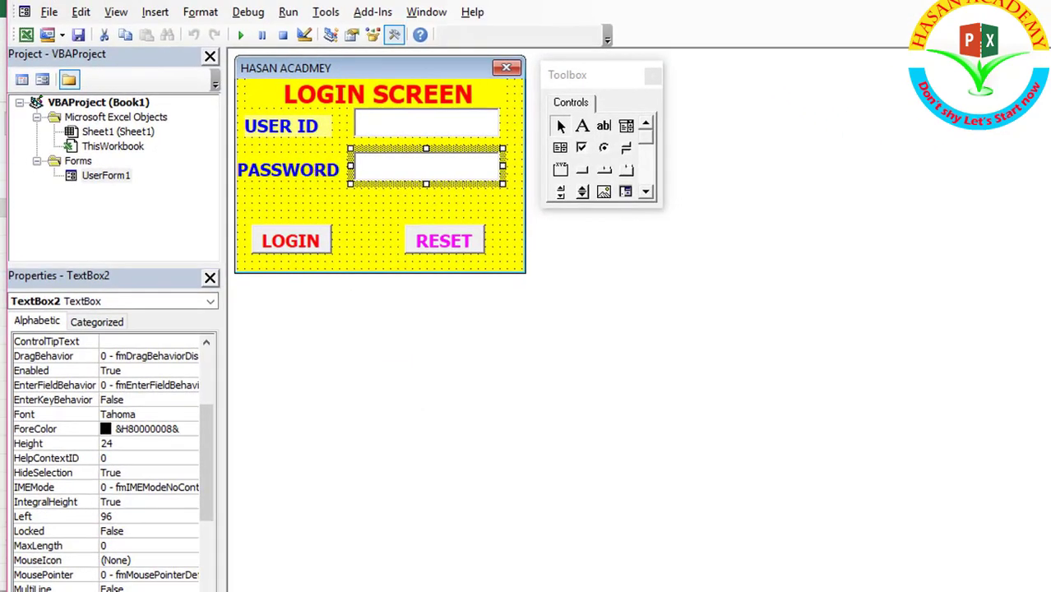
{"action": "left_click", "coordinate": [240, 35]}
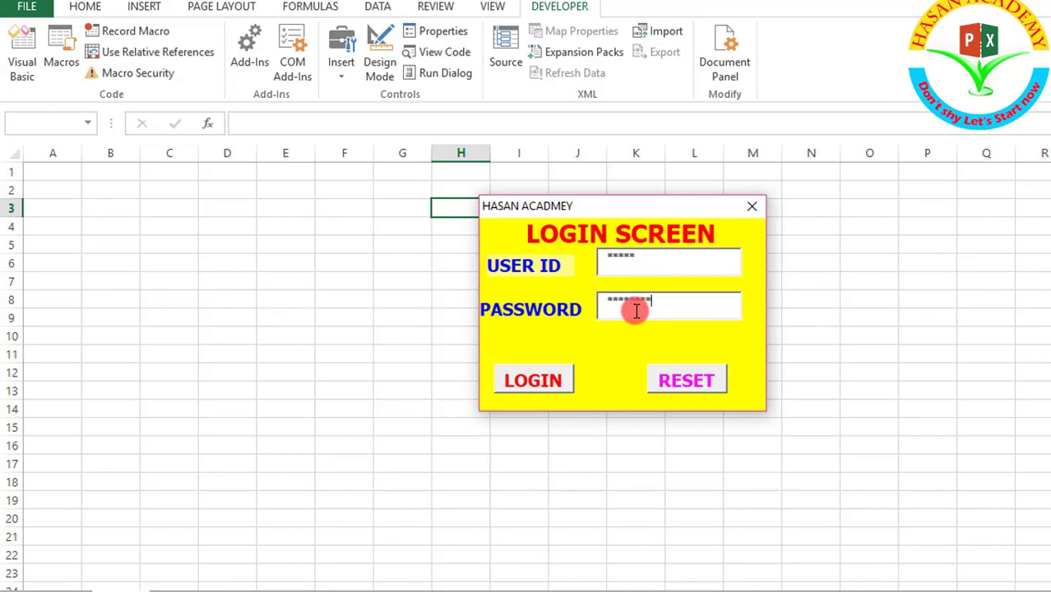
{"action": "left_click", "coordinate": [543, 382]}
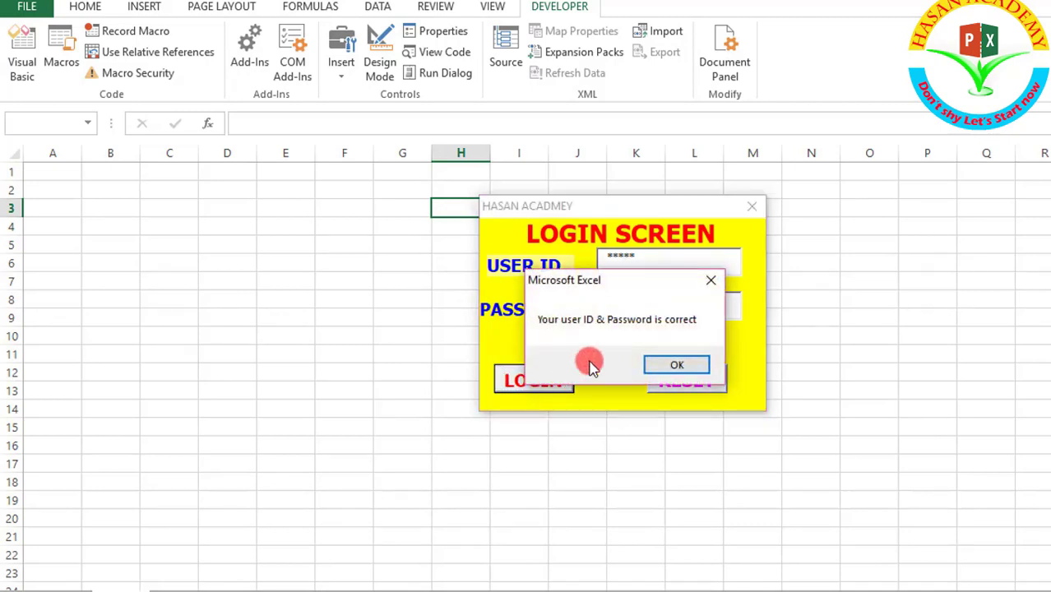
{"action": "left_click", "coordinate": [680, 370]}
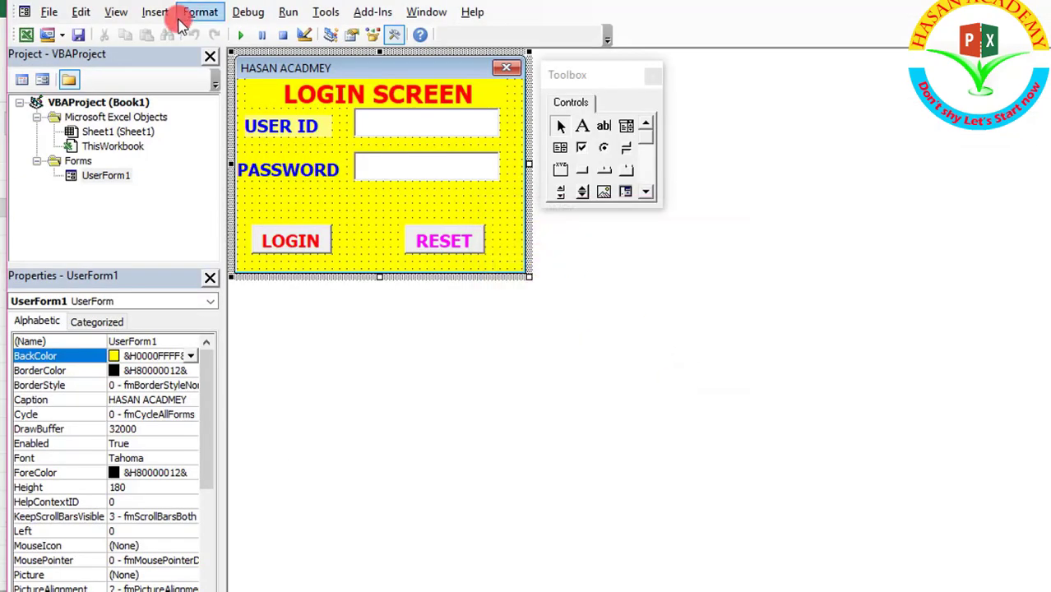
{"action": "left_click", "coordinate": [241, 34]}
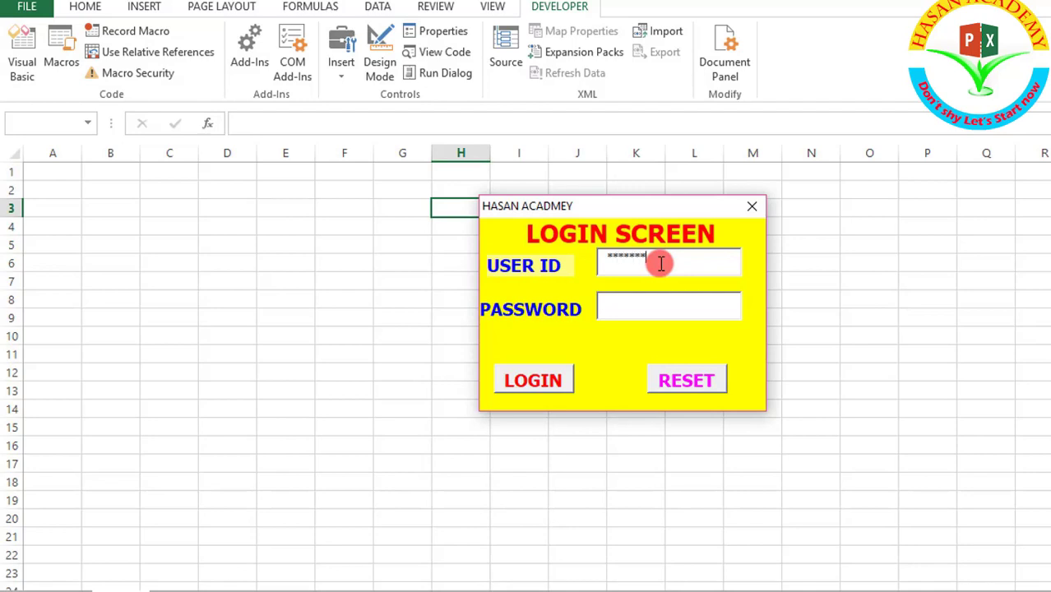
{"action": "left_click", "coordinate": [697, 306]}
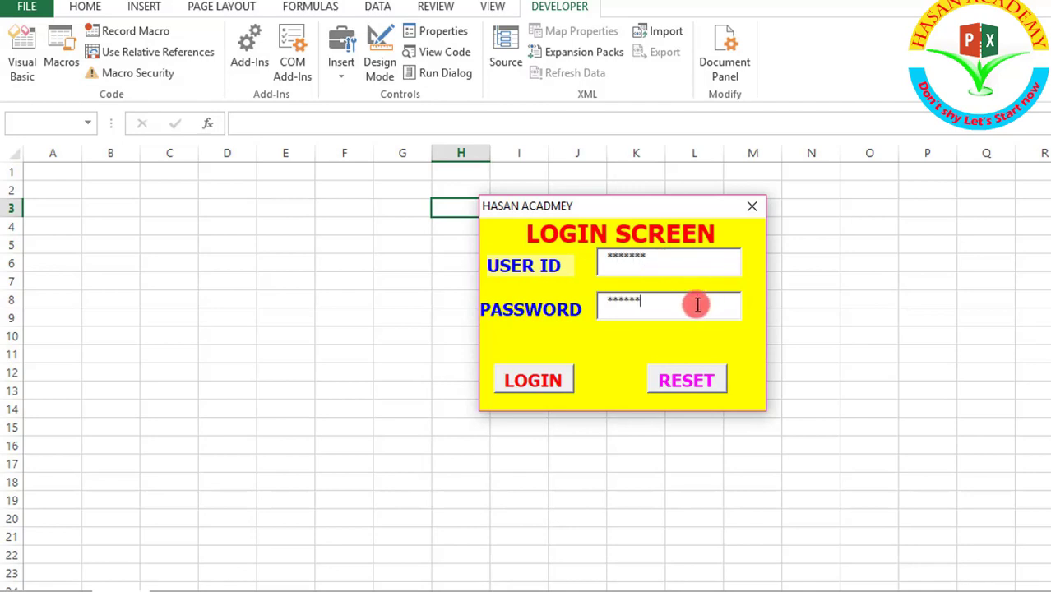
{"action": "left_click", "coordinate": [504, 380]}
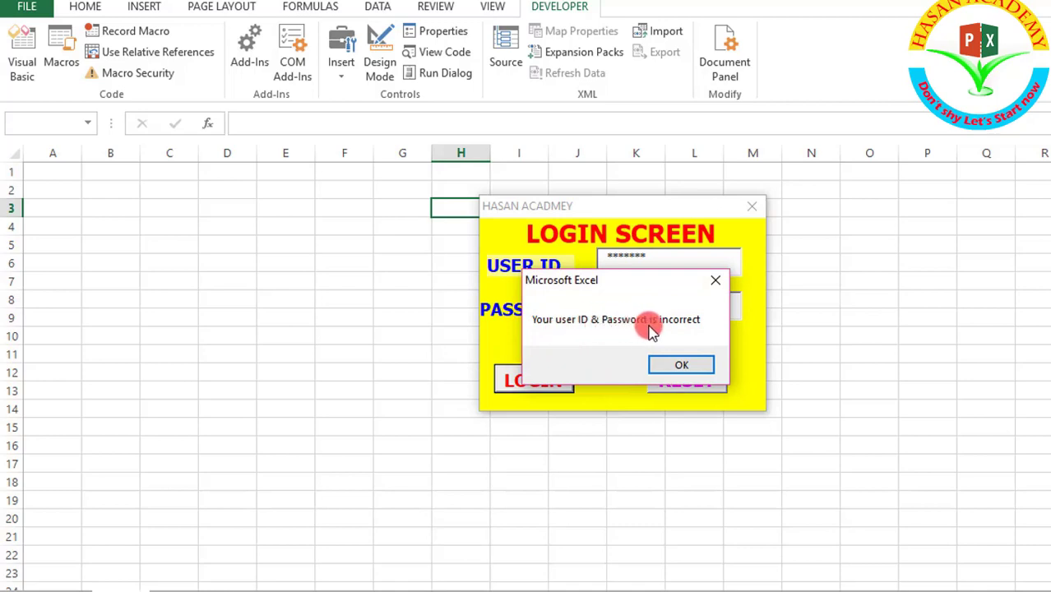
{"action": "left_click", "coordinate": [680, 365]}
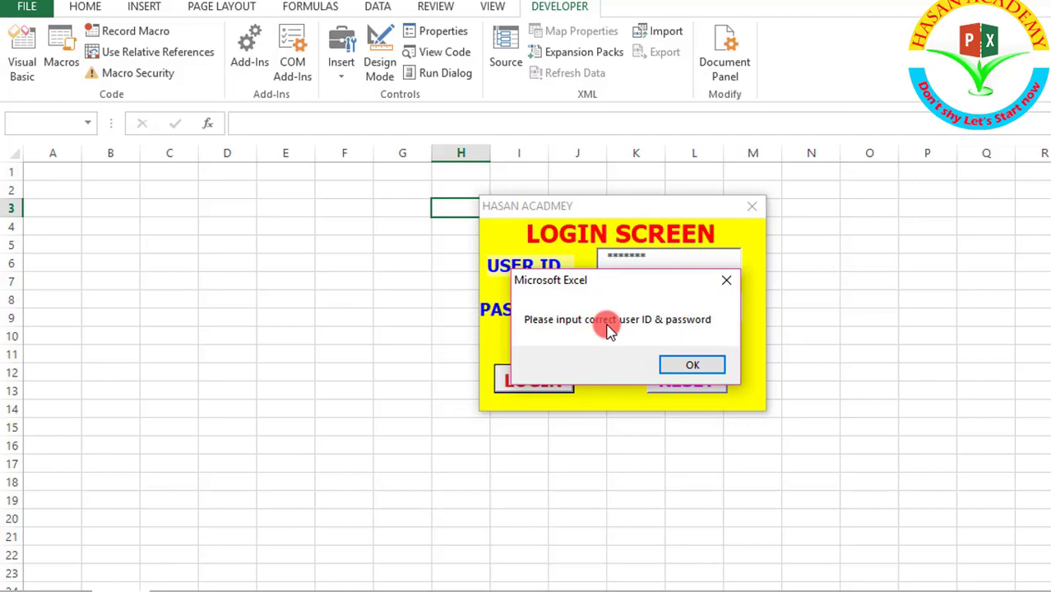
{"action": "left_click", "coordinate": [679, 368]}
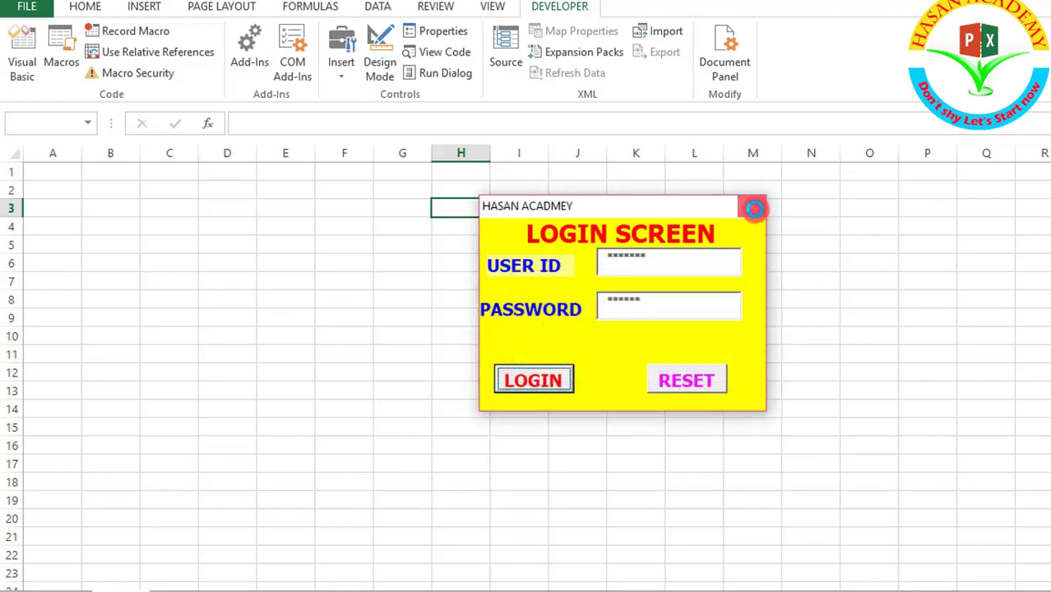
{"action": "left_click", "coordinate": [755, 208]}
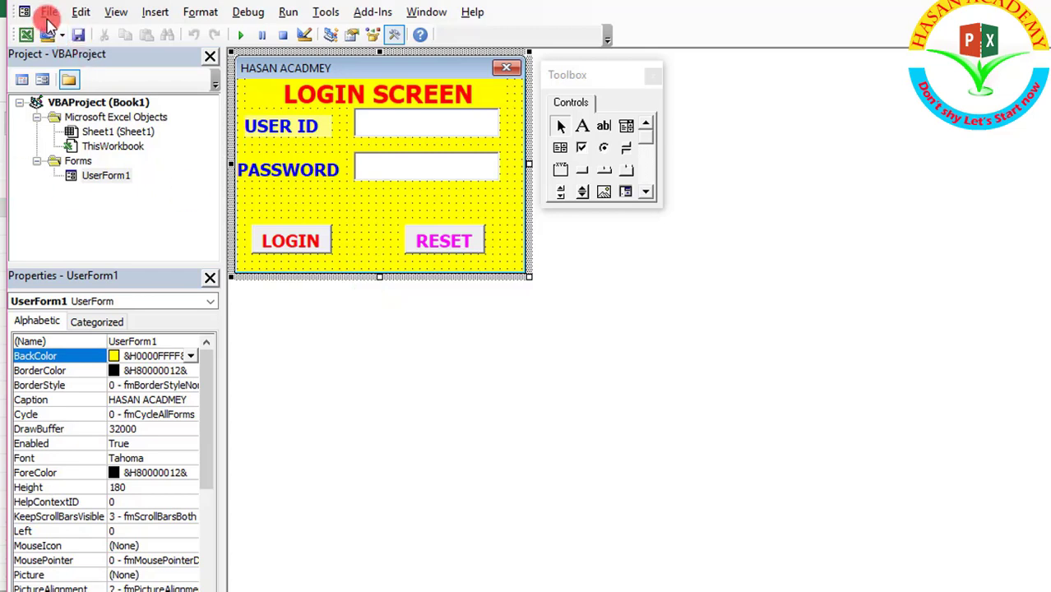
Step: Start saving the workbook as a new file on the Desktop and clear the default file name
{"action": "left_click", "coordinate": [25, 34]}
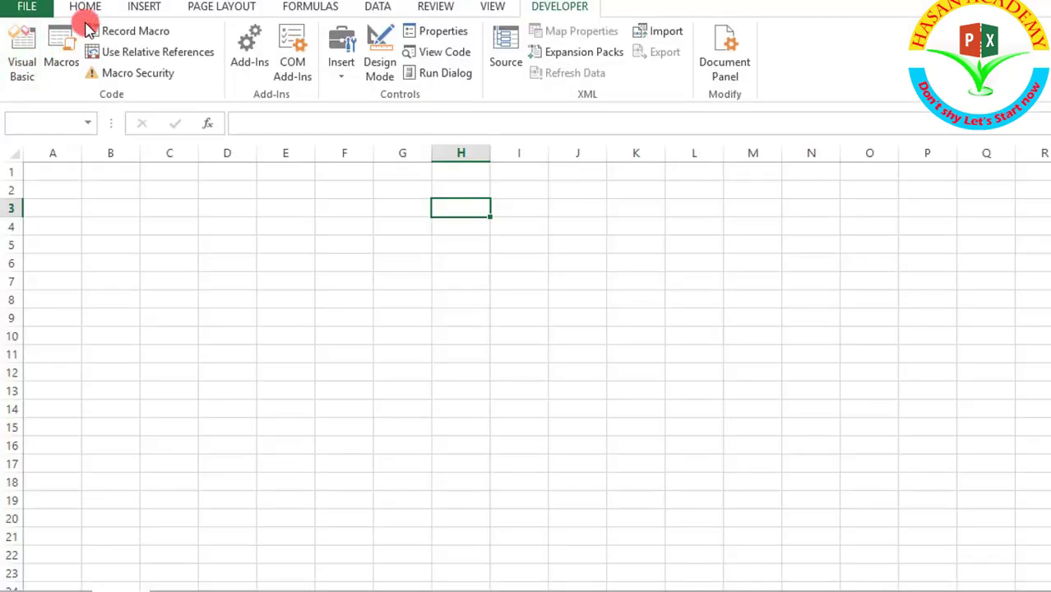
{"action": "left_click", "coordinate": [31, 7]}
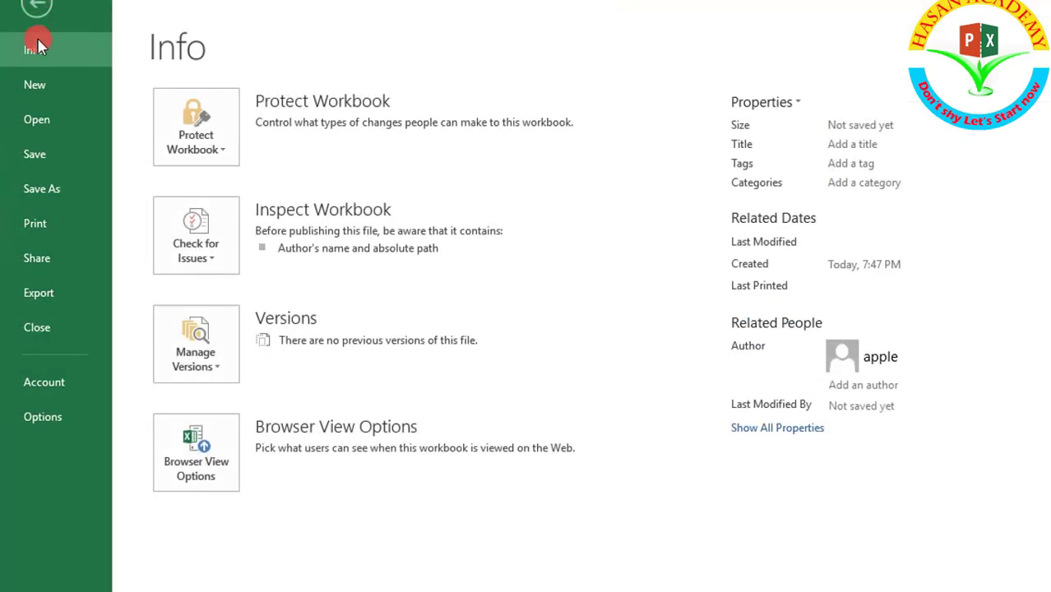
{"action": "left_click", "coordinate": [55, 185]}
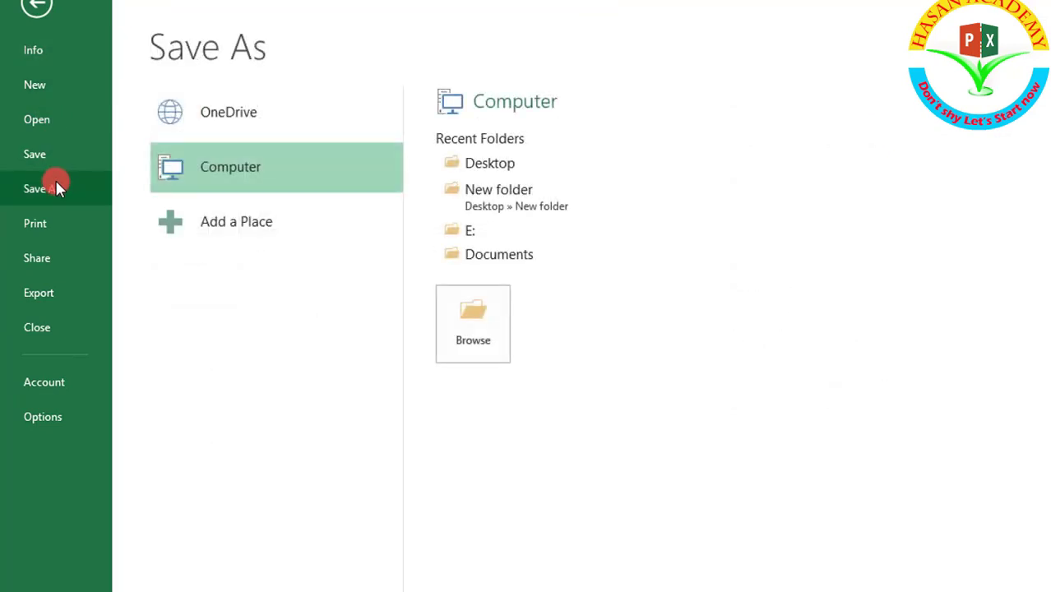
{"action": "left_click", "coordinate": [475, 168]}
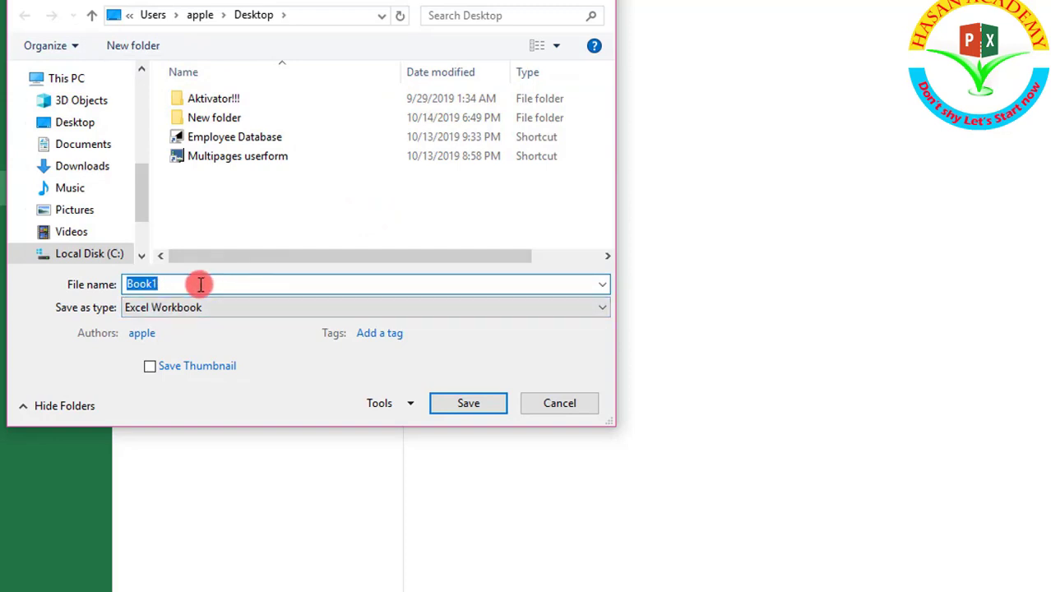
{"action": "key", "text": "BackSpace"}
{"action": "type", "text": "Usr"}
{"action": "key", "text": "BackSpace"}
{"action": "type", "text": "er id &"}
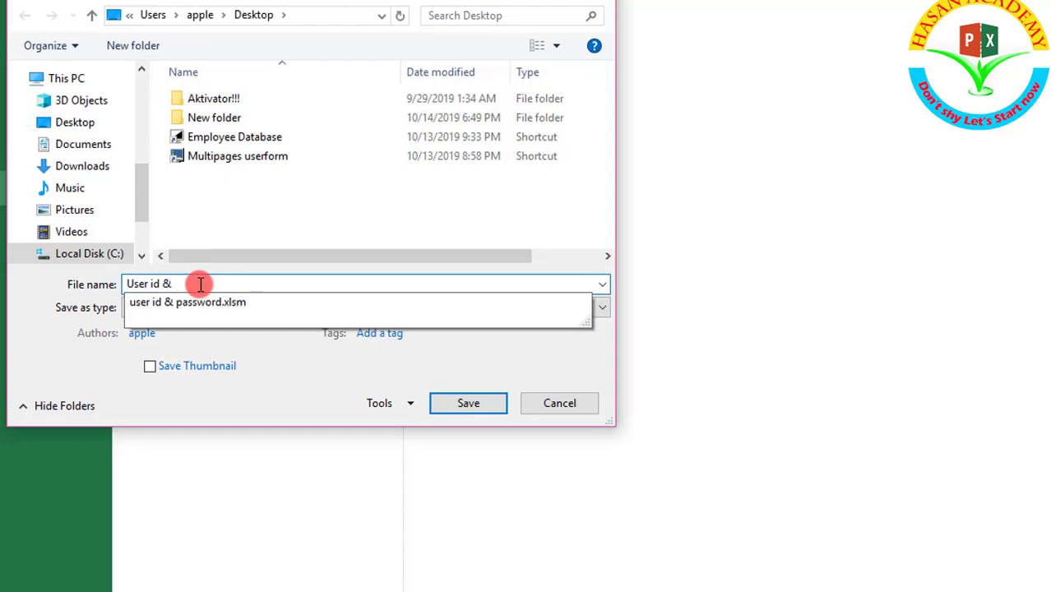
{"action": "key", "text": "BackSpace"}
{"action": "key", "text": "BackSpace"}
{"action": "key", "text": "BackSpace"}
{"action": "type", "text": "Lecture file"}
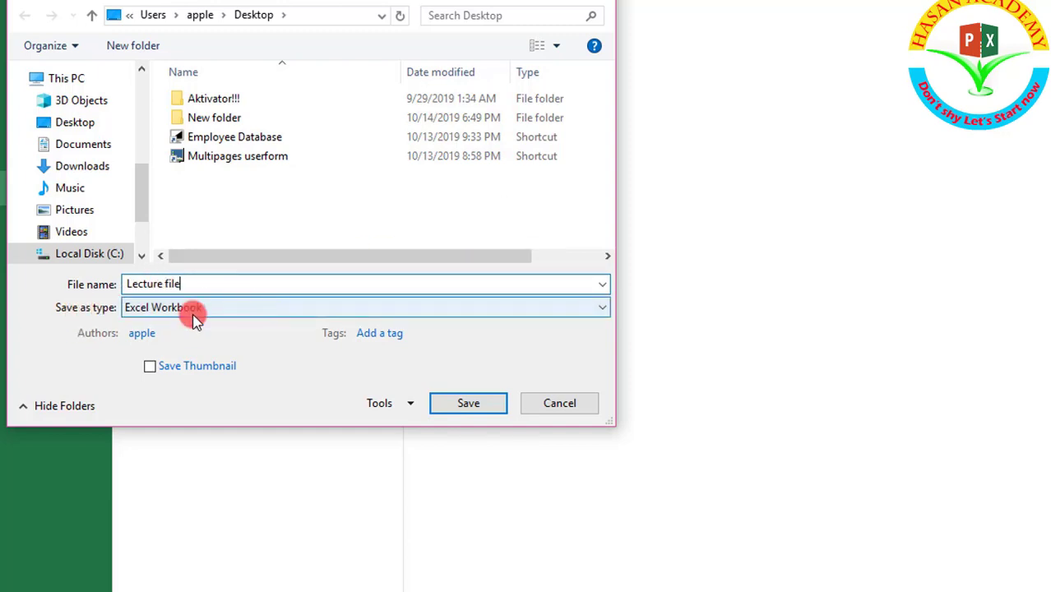
Step: Save it as 'Lecture file' in Excel Macro-Enabled Workbook format
{"action": "left_click", "coordinate": [600, 307]}
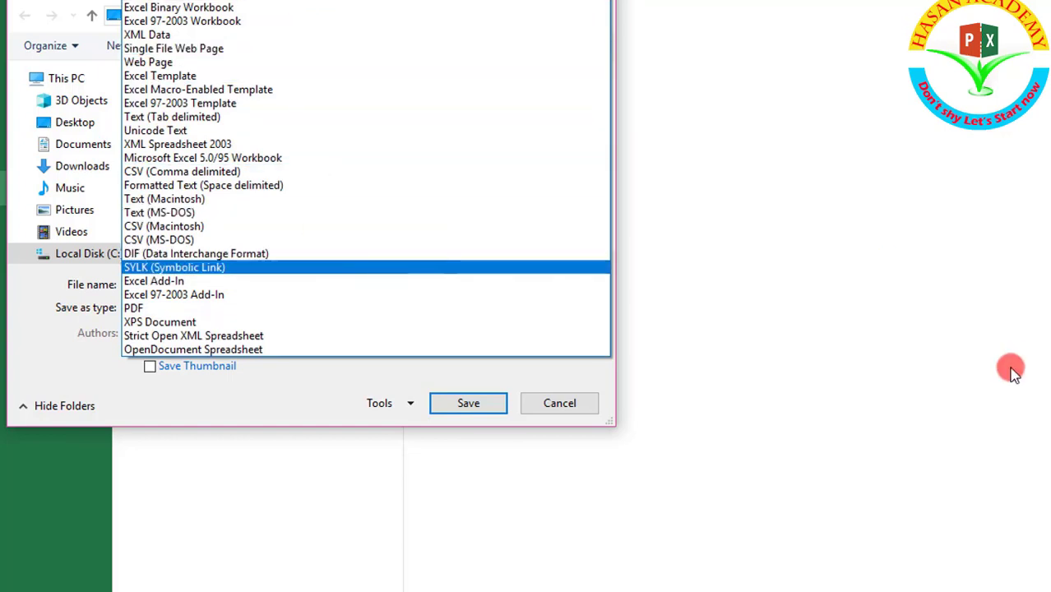
{"action": "left_click", "coordinate": [258, 398]}
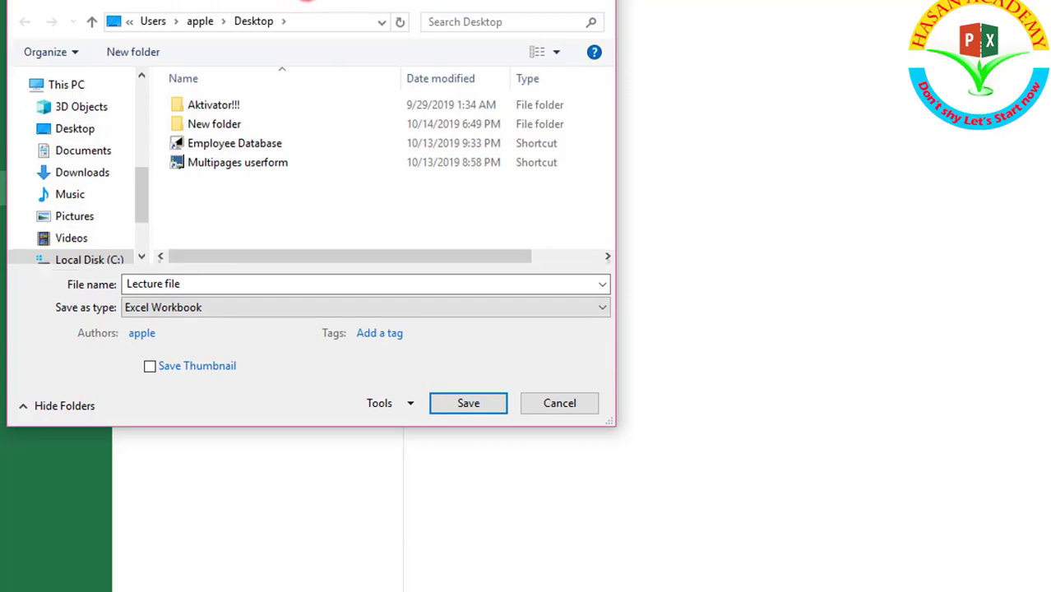
{"action": "mouse_move", "coordinate": [300, 7]}
{"action": "left_mouse_down"}
{"action": "mouse_move", "coordinate": [342, 131]}
{"action": "mouse_move", "coordinate": [519, 70]}
{"action": "left_mouse_up"}
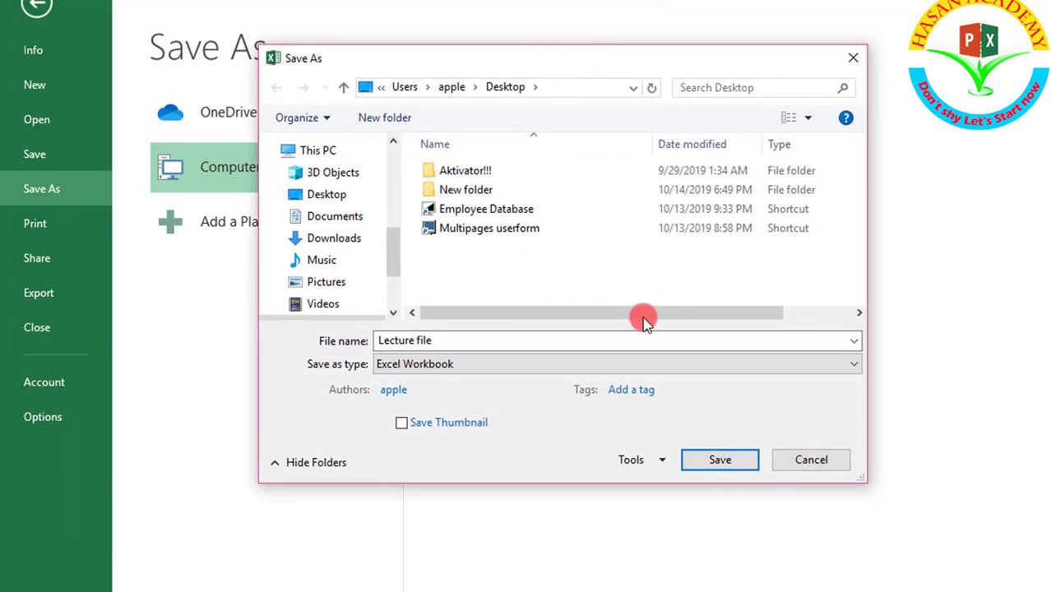
{"action": "left_click", "coordinate": [856, 370]}
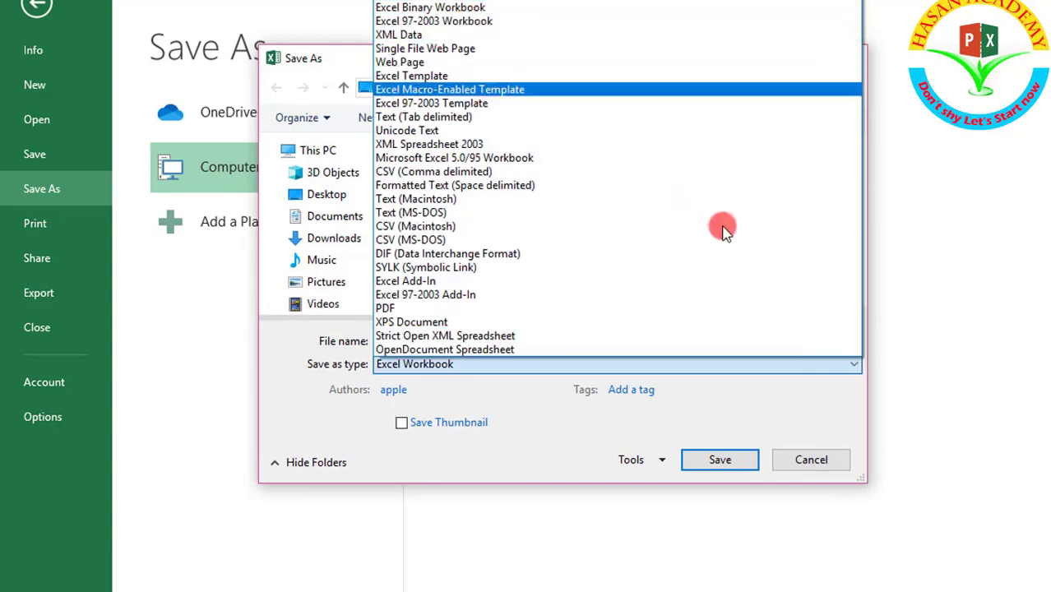
{"action": "left_click", "coordinate": [931, 210]}
{"action": "left_click_drag", "start_coordinate": [586, 73], "coordinate": [490, 143]}
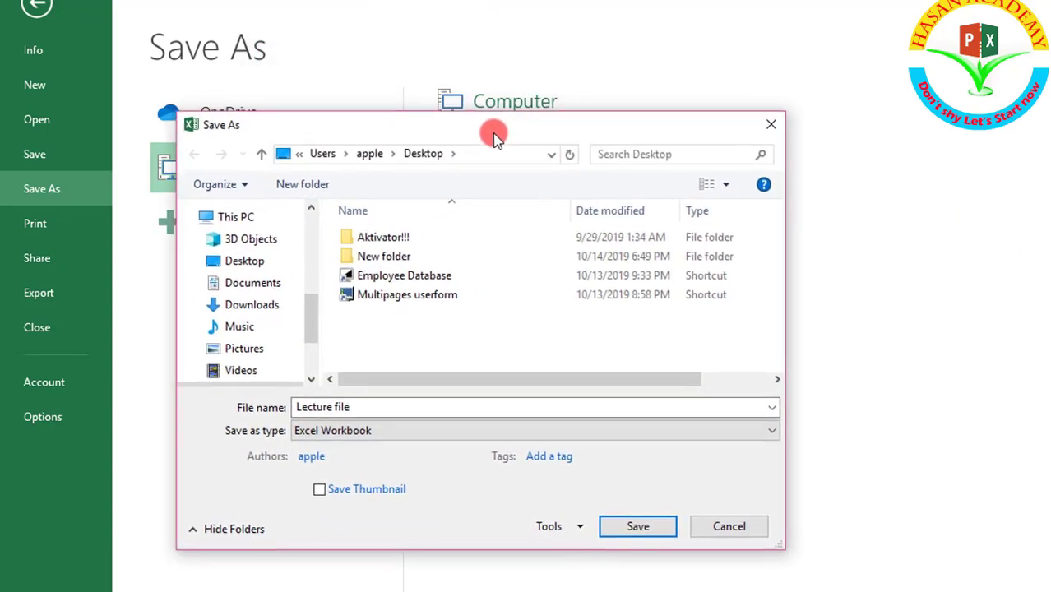
{"action": "left_click", "coordinate": [750, 438]}
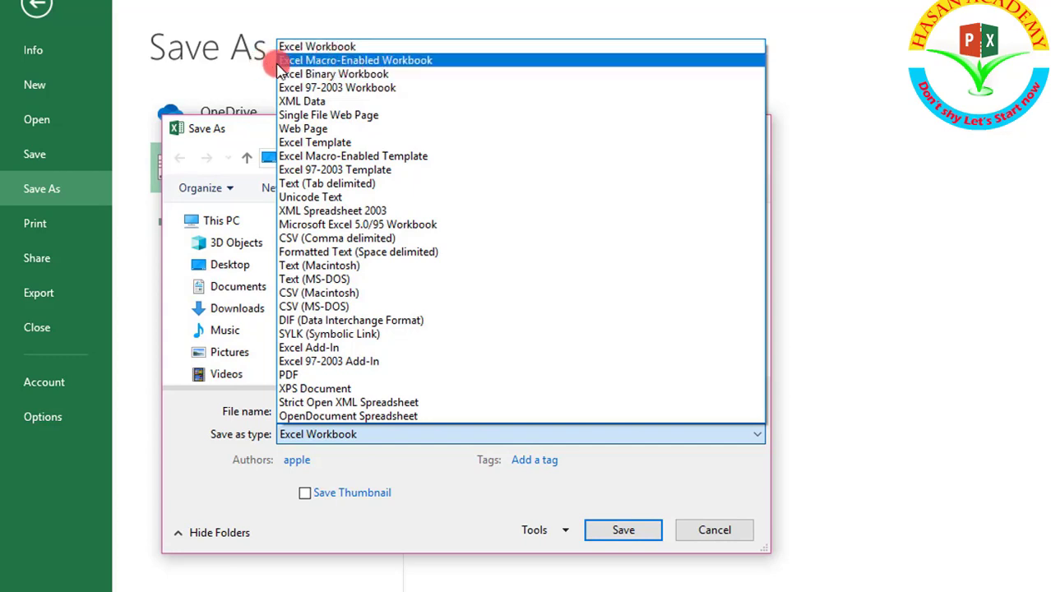
{"action": "left_click", "coordinate": [311, 63]}
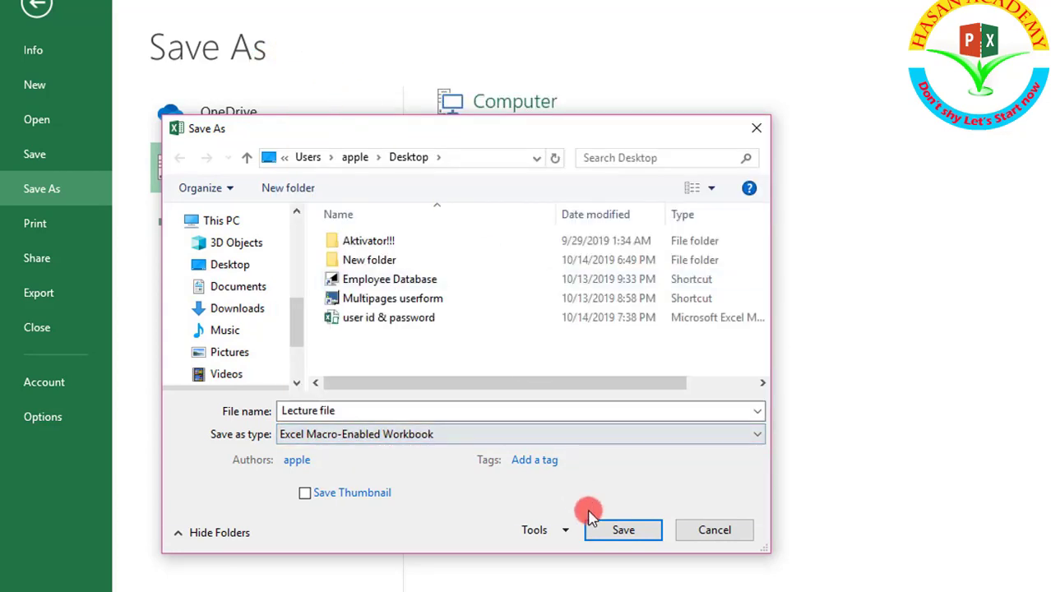
{"action": "left_click", "coordinate": [611, 533]}
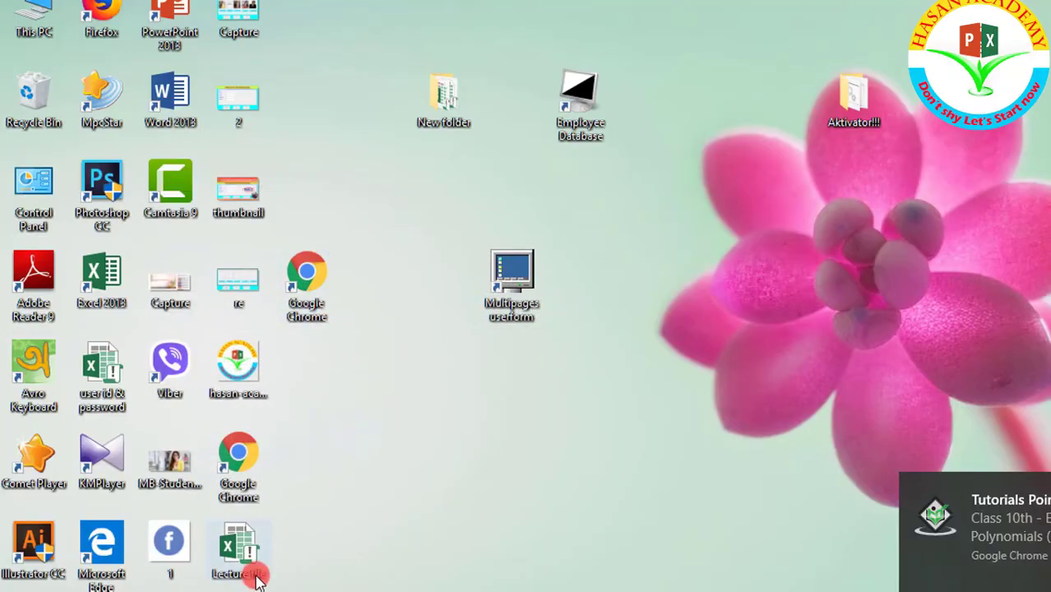
Step: Open Lecture file from the desktop, enable content, and close the login screen that appears
{"action": "left_click", "coordinate": [245, 543]}
{"action": "double_click", "coordinate": [245, 543]}
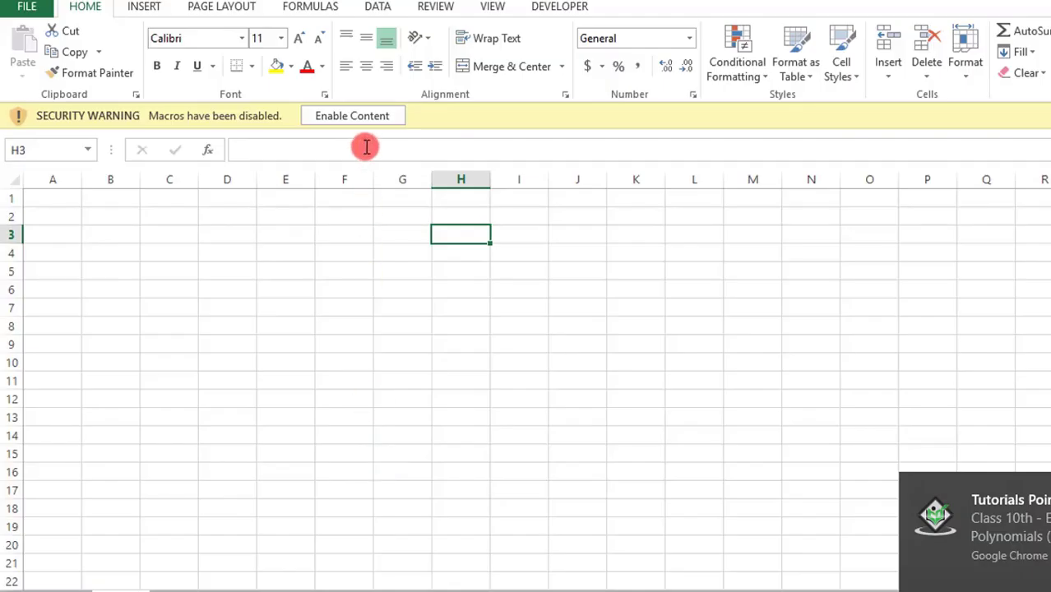
{"action": "left_click", "coordinate": [349, 116]}
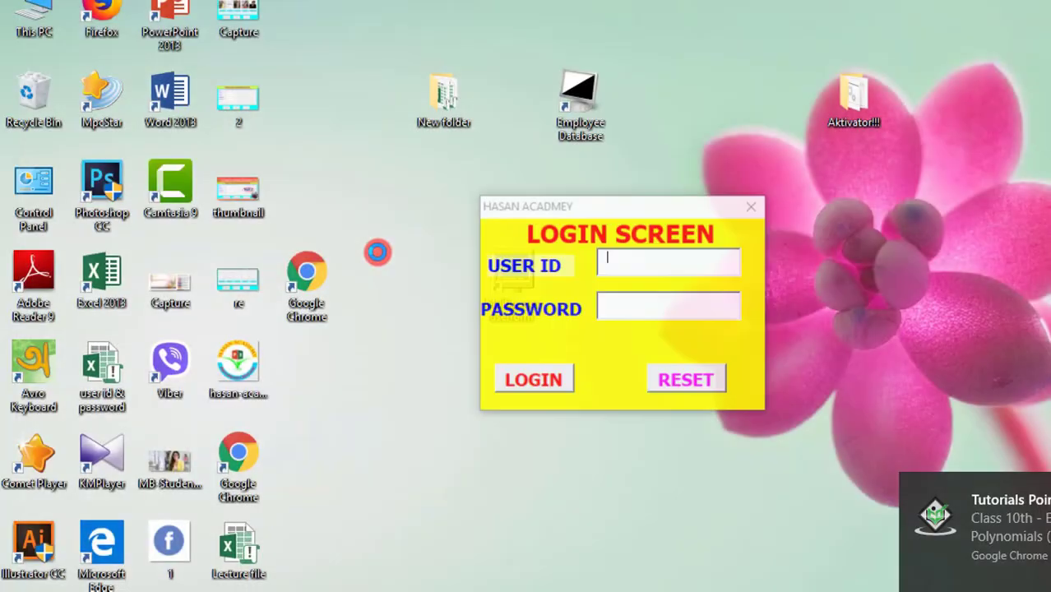
{"action": "left_click", "coordinate": [755, 213]}
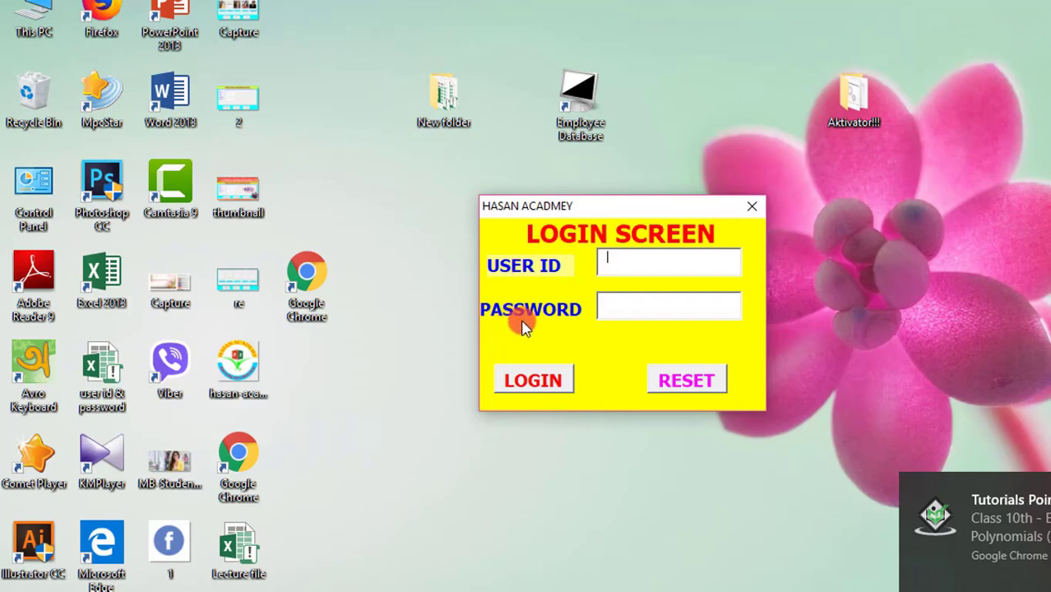
Step: Reopen Lecture file to confirm the login screen appears, closing it each time
{"action": "left_click", "coordinate": [753, 208]}
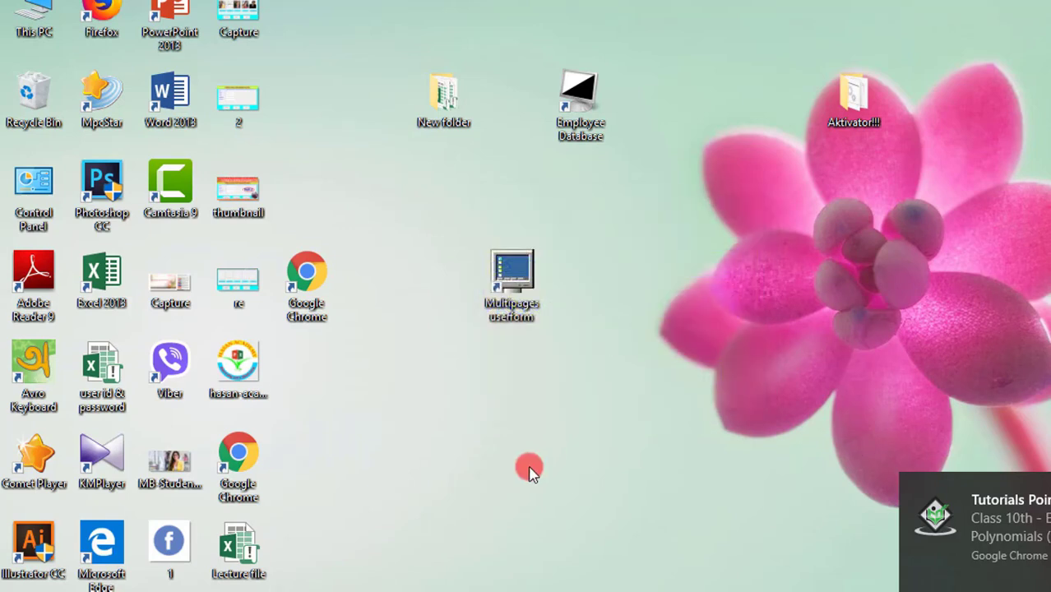
{"action": "double_click", "coordinate": [236, 545]}
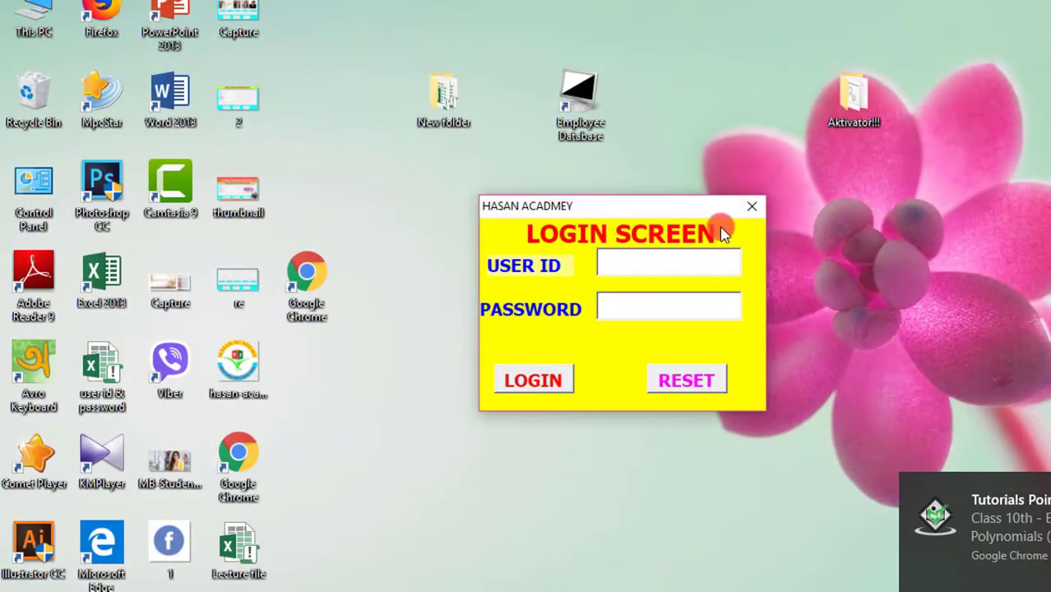
{"action": "left_click", "coordinate": [747, 211]}
{"action": "double_click", "coordinate": [238, 545]}
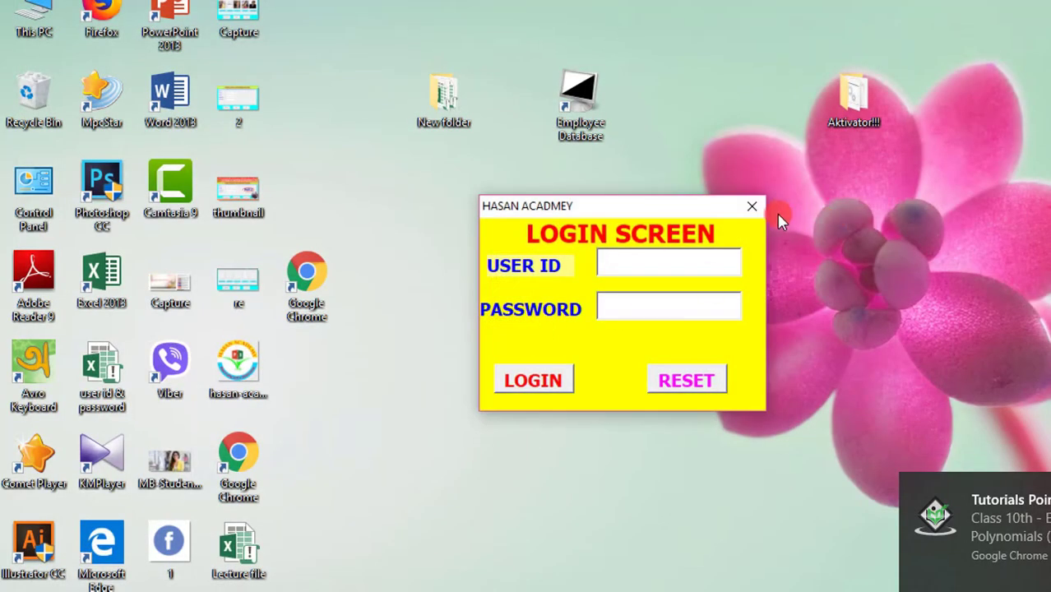
{"action": "left_click", "coordinate": [750, 209]}
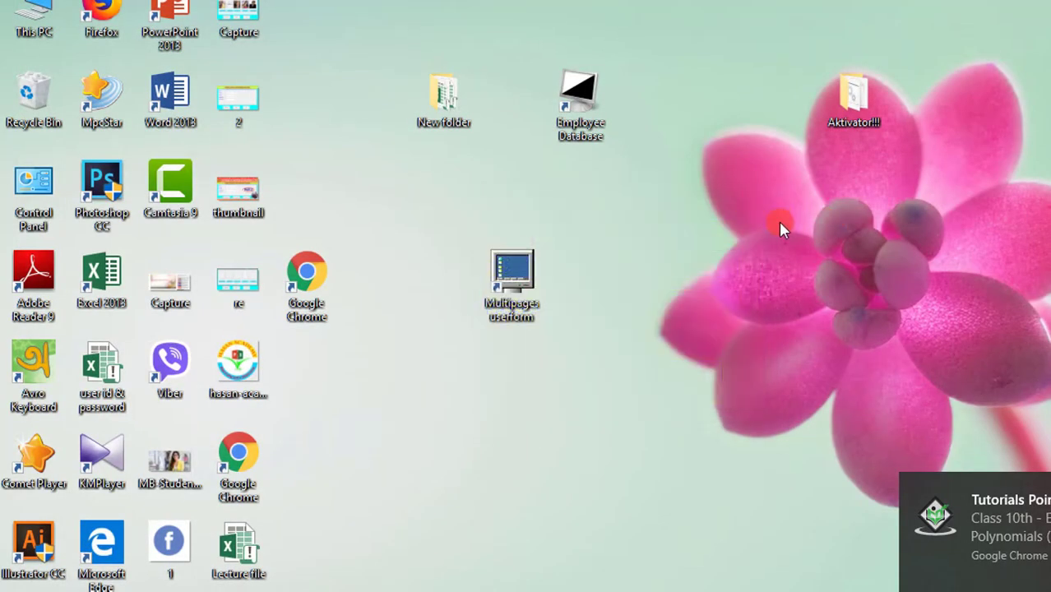